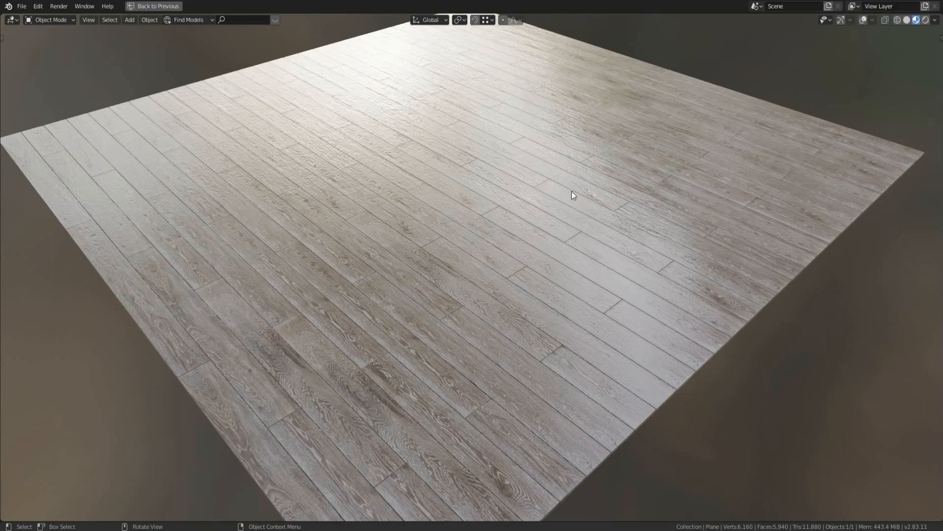
# Examine the finished wood-plank floor's surface and reflections from several angles and at closer range
pyautogui.moveTo(573, 195)
pyautogui.mouseDown(button='middle')
pyautogui.moveTo(684, 192)
pyautogui.moveTo(655, 201)
pyautogui.moveTo(577, 197)
pyautogui.mouseUp(button='middle')
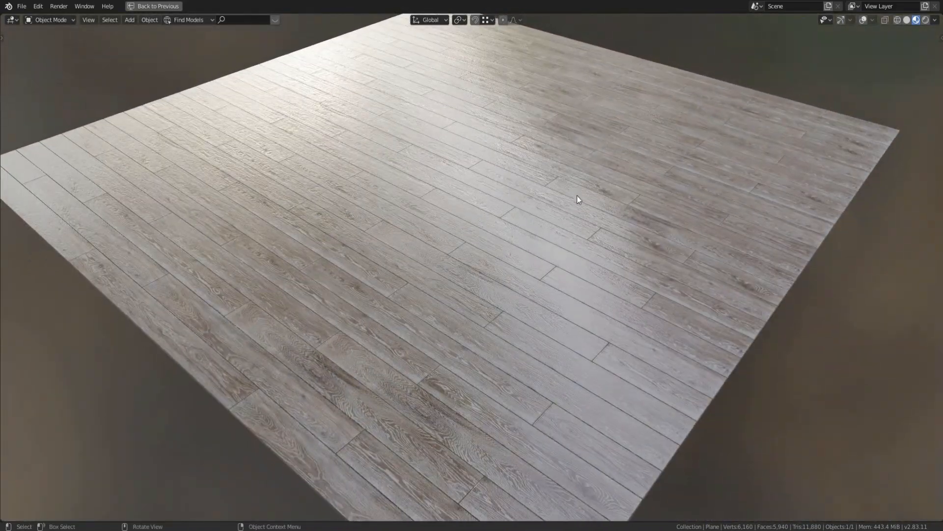
pyautogui.moveTo(595, 246); pyautogui.dragTo(594, 237, button='middle')
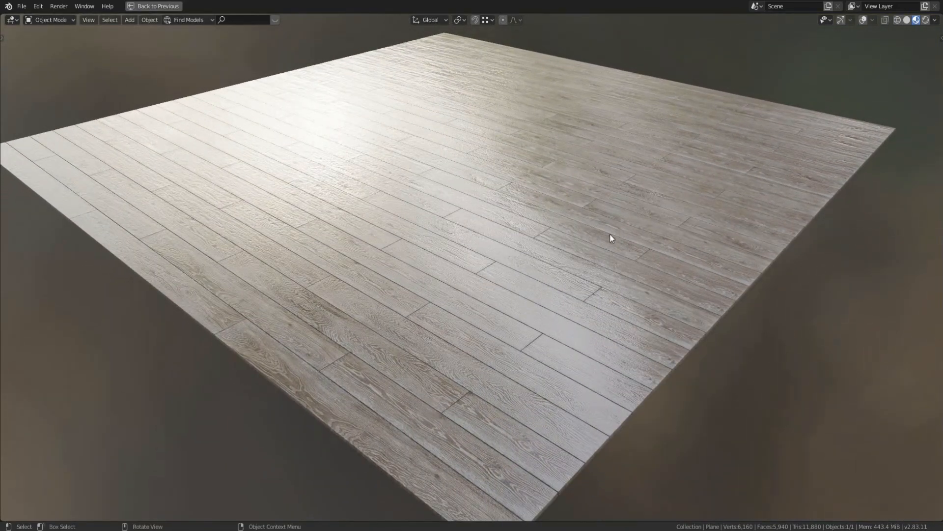
pyautogui.moveTo(649, 218); pyautogui.dragTo(678, 225, button='middle')
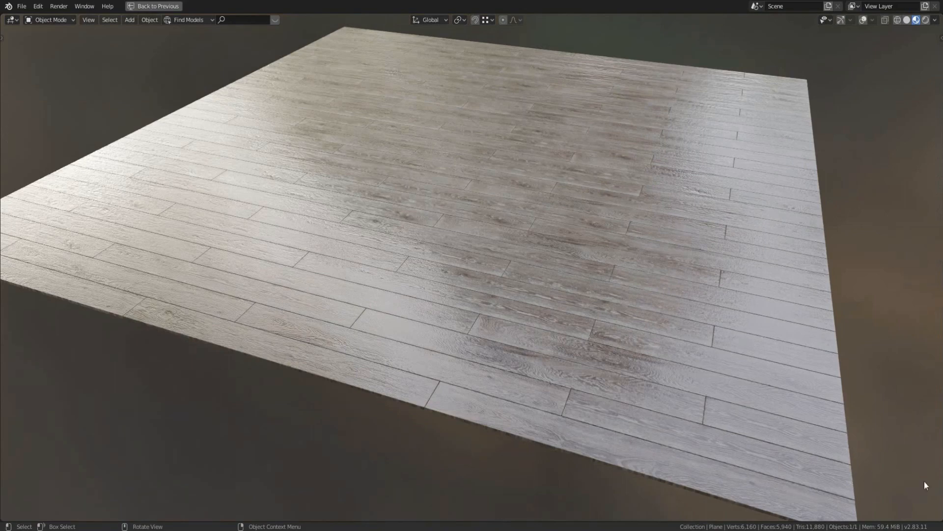
pyautogui.moveTo(828, 407); pyautogui.dragTo(720, 320, button='middle')
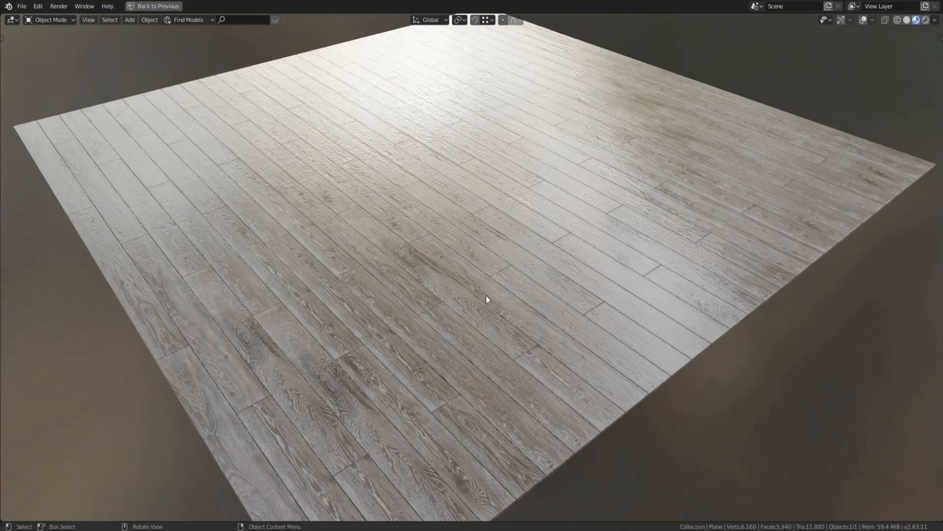
pyautogui.moveTo(438, 304); pyautogui.dragTo(350, 302, button='middle')
pyautogui.scroll(2, 350, 302)
pyautogui.moveTo(559, 271); pyautogui.dragTo(755, 275, button='middle')
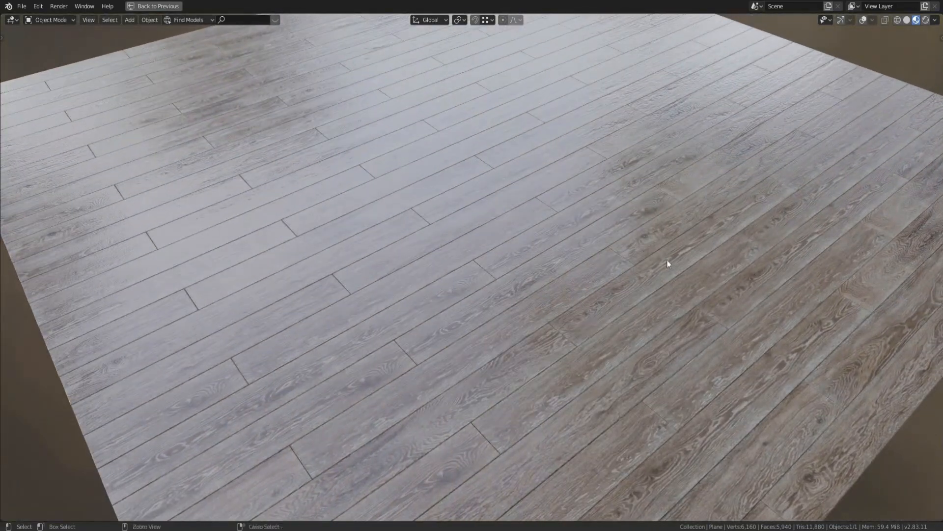
# Start a new General file and bring up the Multi Textures Parquet folder in File Explorer
pyautogui.hotkey('ctrl', 'n')
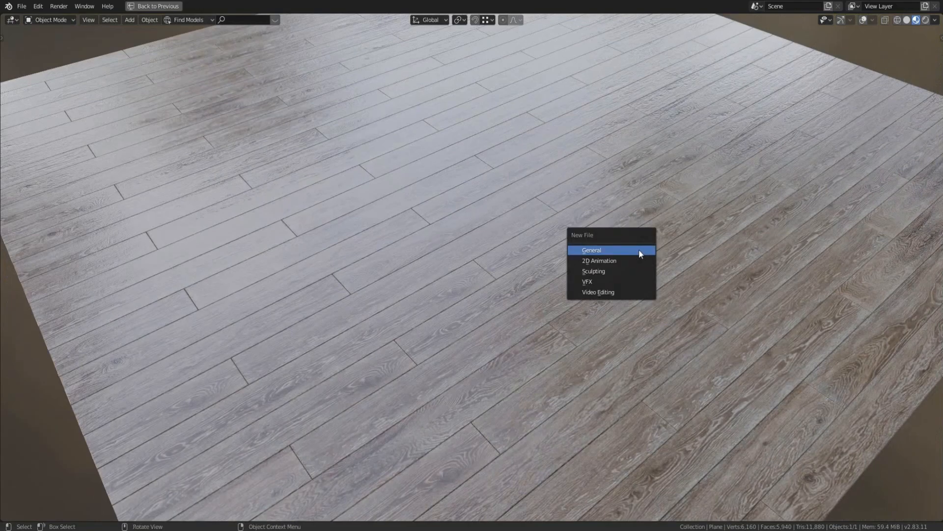
pyautogui.click(640, 250)
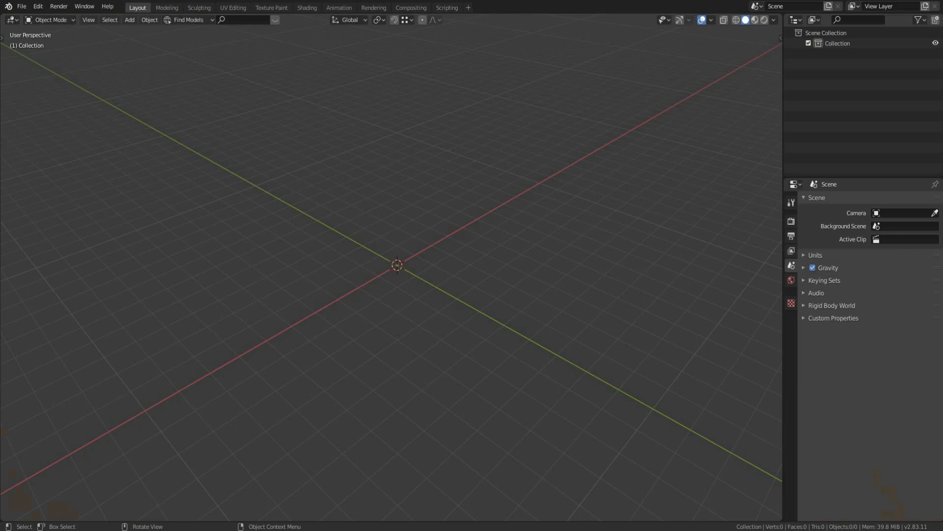
pyautogui.click(142, 491)
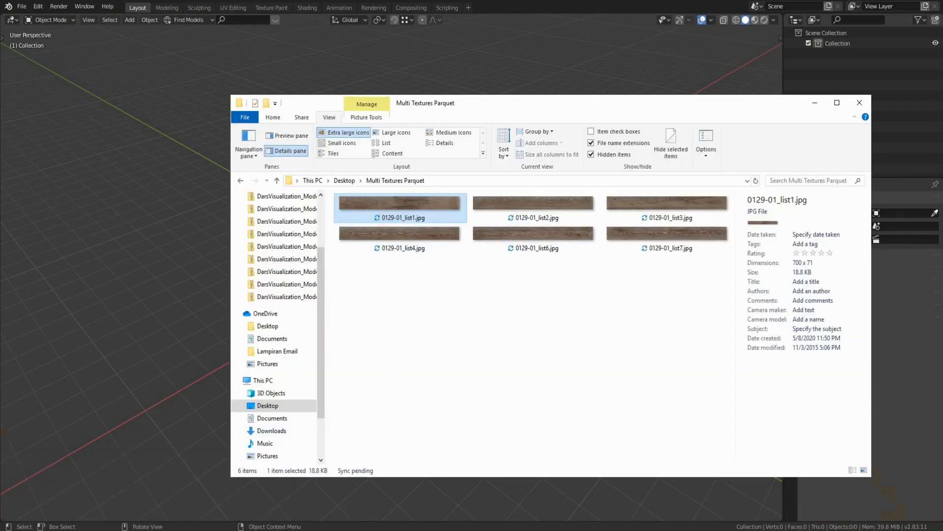
# In the blender 2.8 add-ons folder, locate Floorboard-Generator-master.zip and copy the folder's path
pyautogui.click(123, 530)
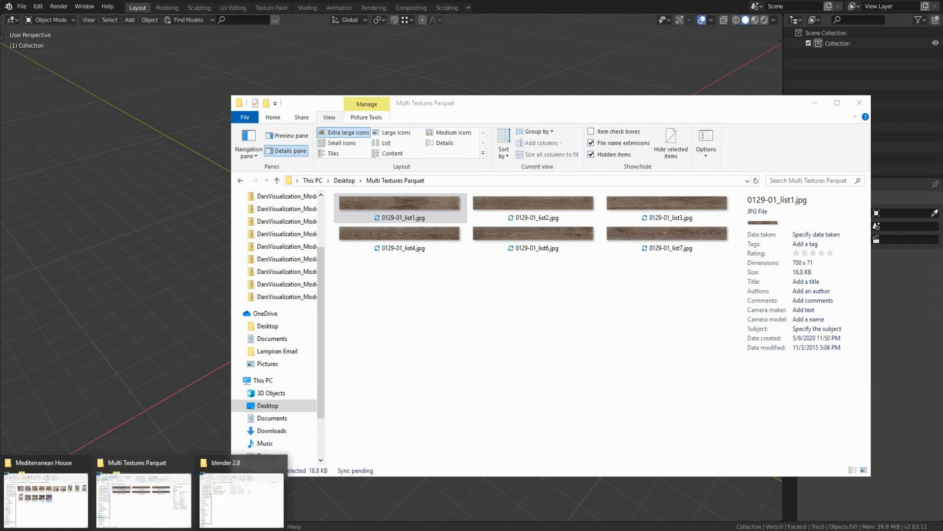
pyautogui.click(241, 511)
pyautogui.click(367, 201)
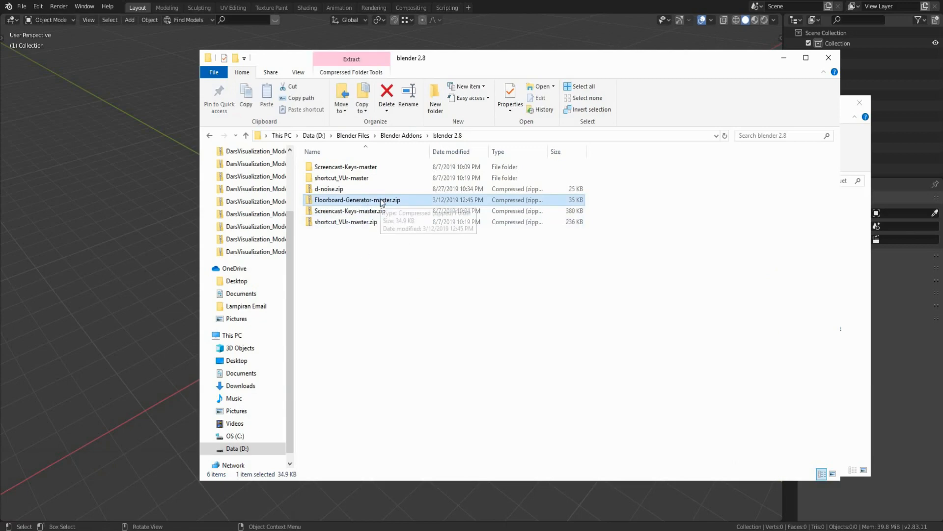
pyautogui.click(497, 136)
pyautogui.hotkey('ctrl', 'c')
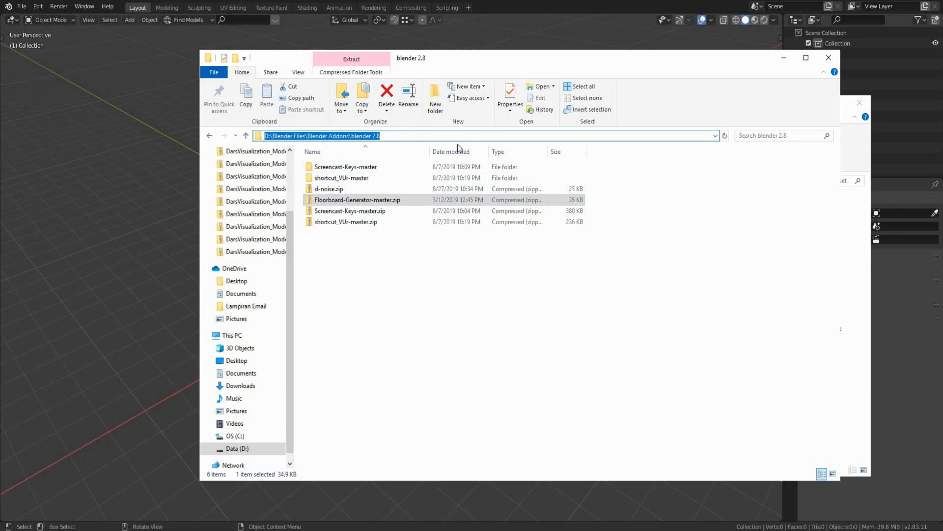
pyautogui.click(490, 321)
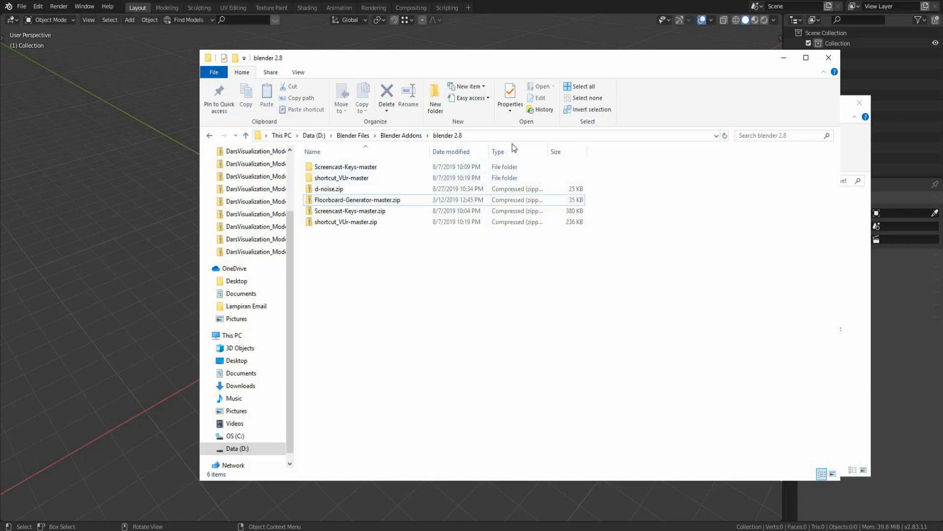
# Return to Blender and open the add-ons section of the preferences
pyautogui.click(784, 59)
pyautogui.click(492, 8)
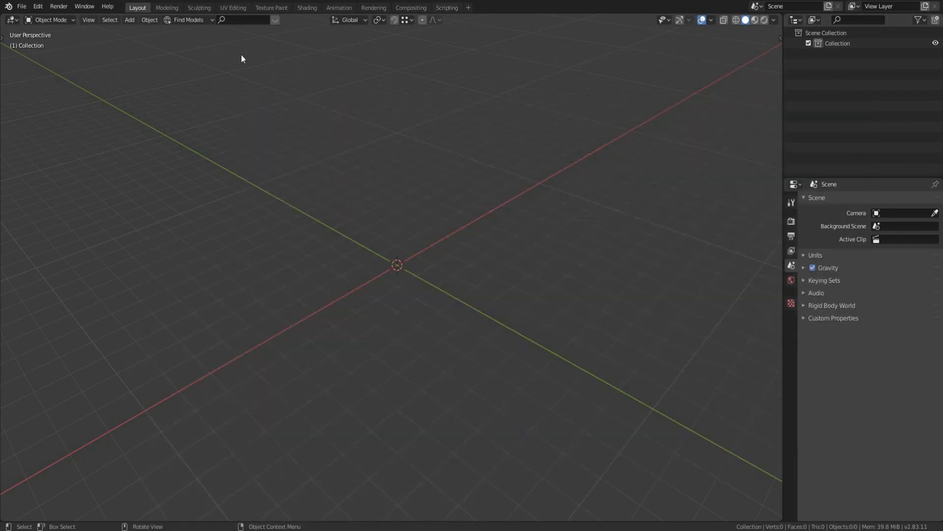
pyautogui.click(39, 7)
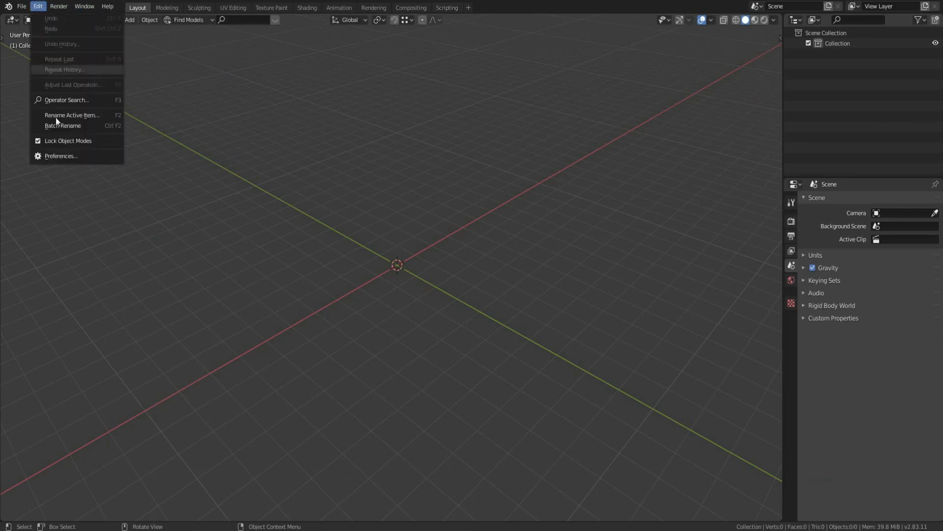
pyautogui.click(60, 156)
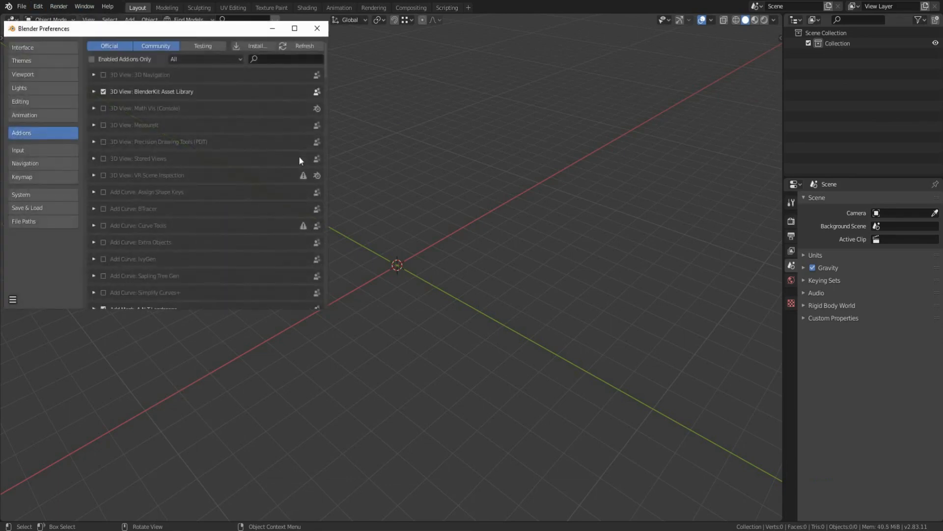
# Try to install the add-on Floorboard-Generator-master.zip from D:\Blender Files\Blender Addons\blender 2.8
pyautogui.click(257, 45)
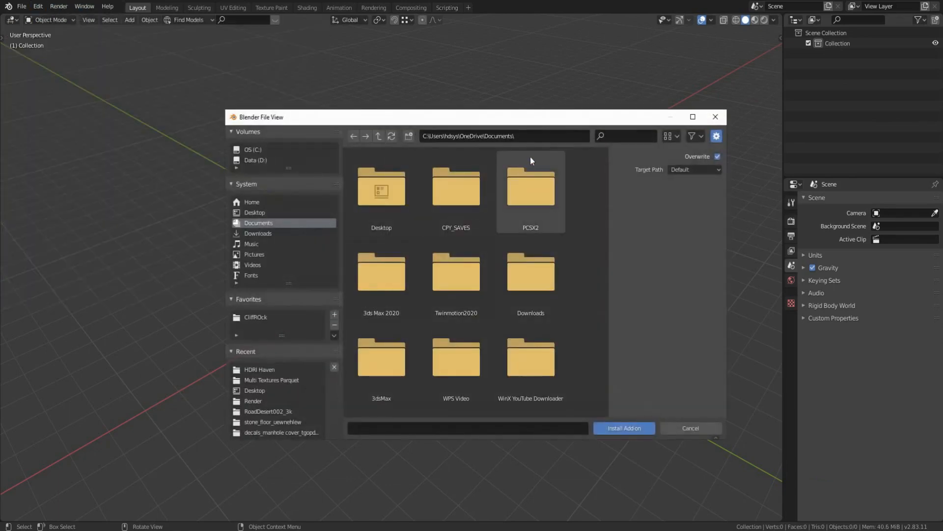
pyautogui.click(534, 136)
pyautogui.hotkey('ctrl', 'v')
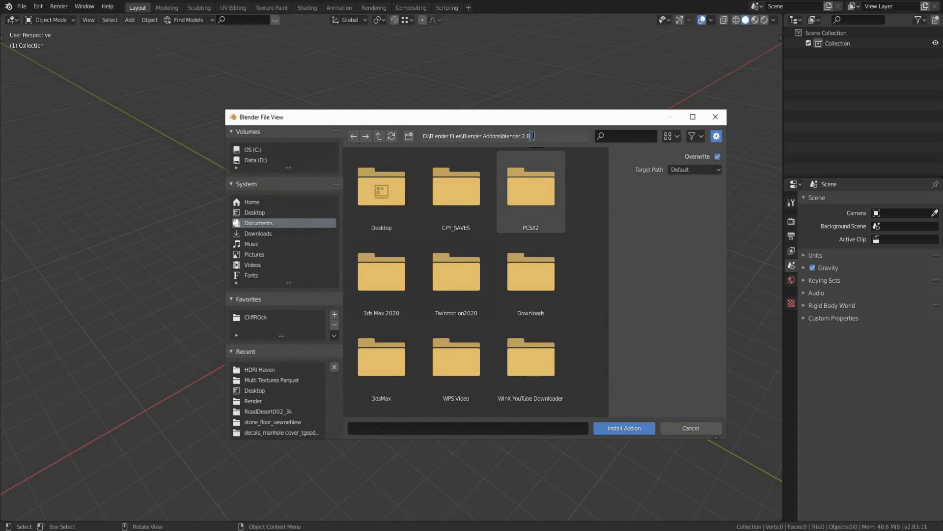
pyautogui.press('Return')
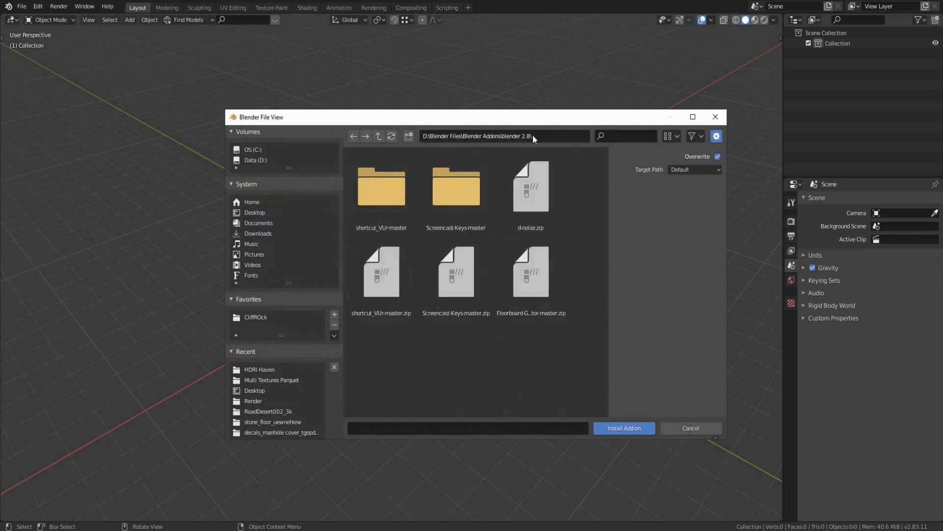
pyautogui.click(544, 284)
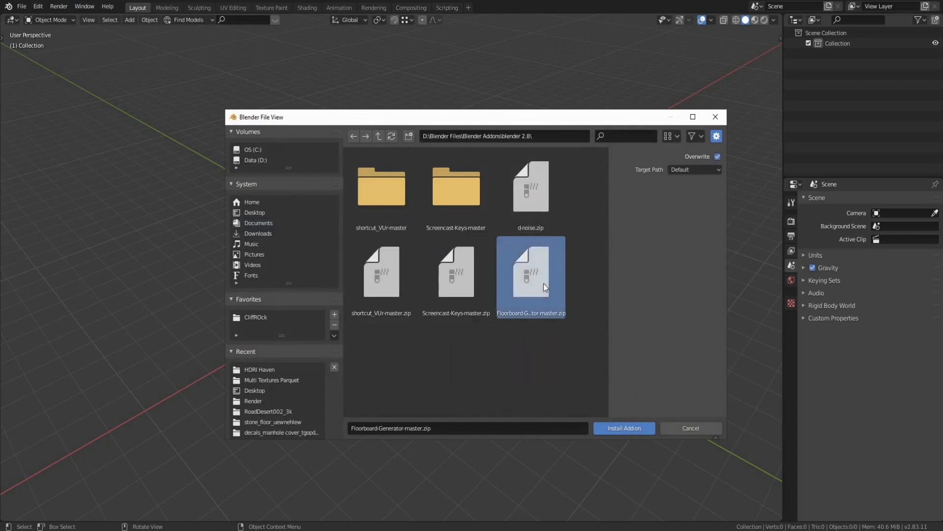
pyautogui.click(672, 429)
# Search the add-ons for "floo", enable Add Mesh: Floor Generator, and save and close the preferences
pyautogui.click(277, 58)
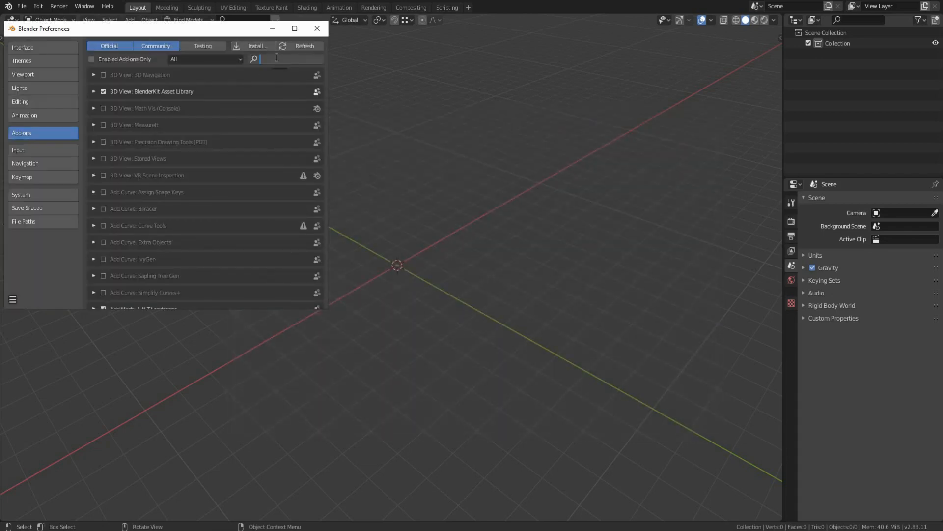
pyautogui.write('floo')
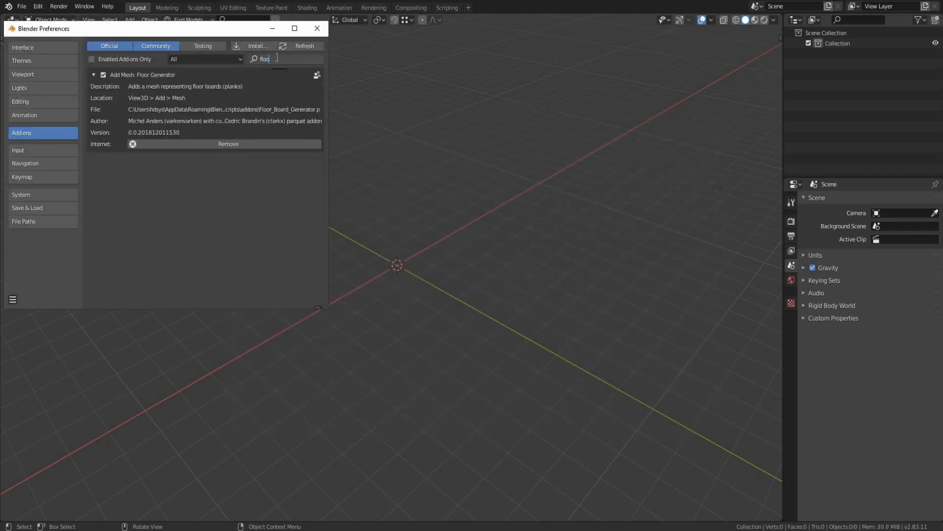
pyautogui.click(227, 254)
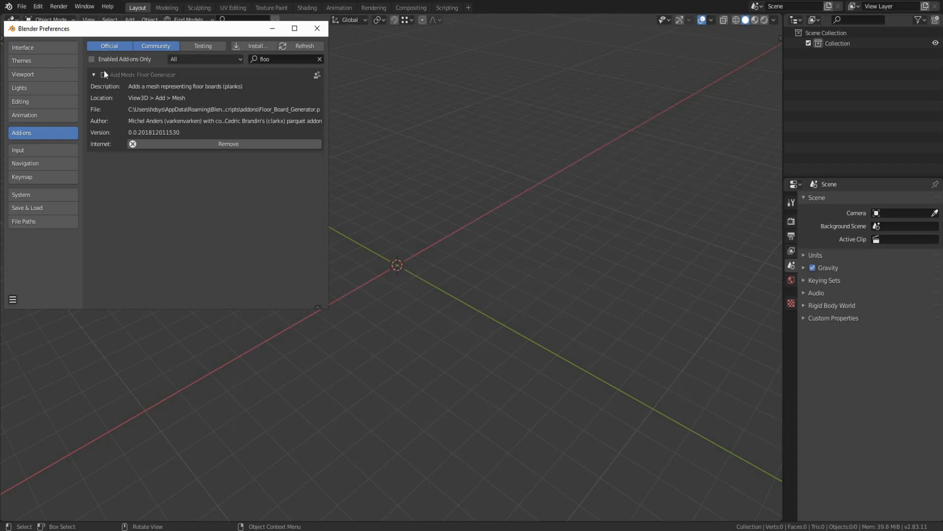
pyautogui.click(13, 299)
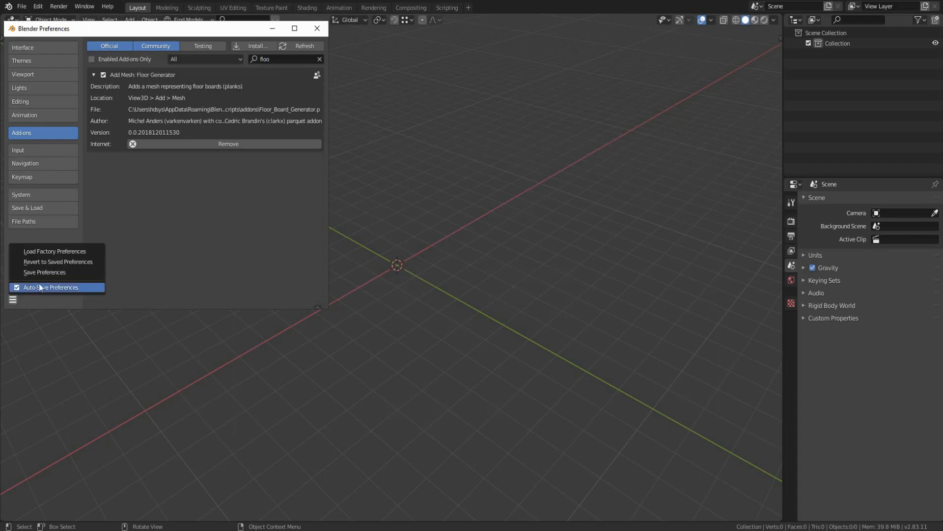
pyautogui.click(47, 273)
pyautogui.click(317, 28)
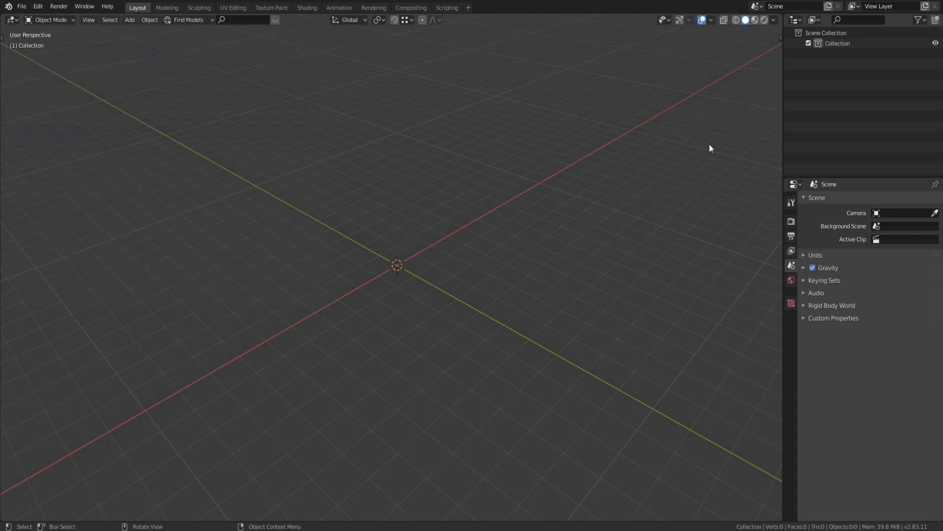
# Start the Shortcut VUr key display, docked to the right of the viewport
pyautogui.press('n')
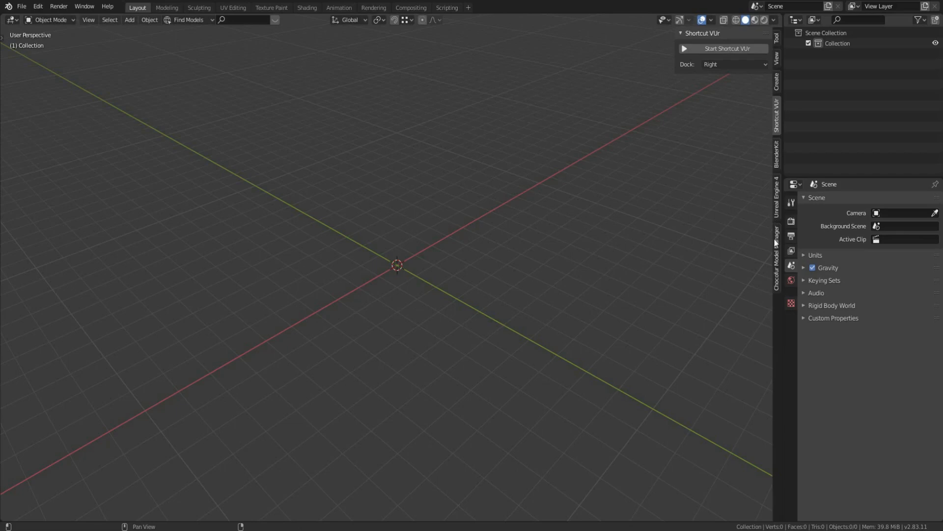
pyautogui.click(726, 48)
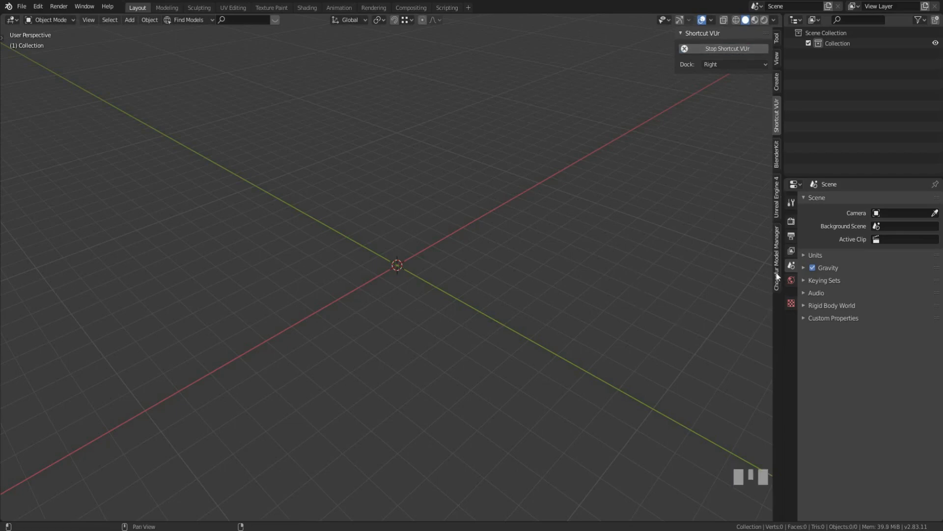
pyautogui.press('n')
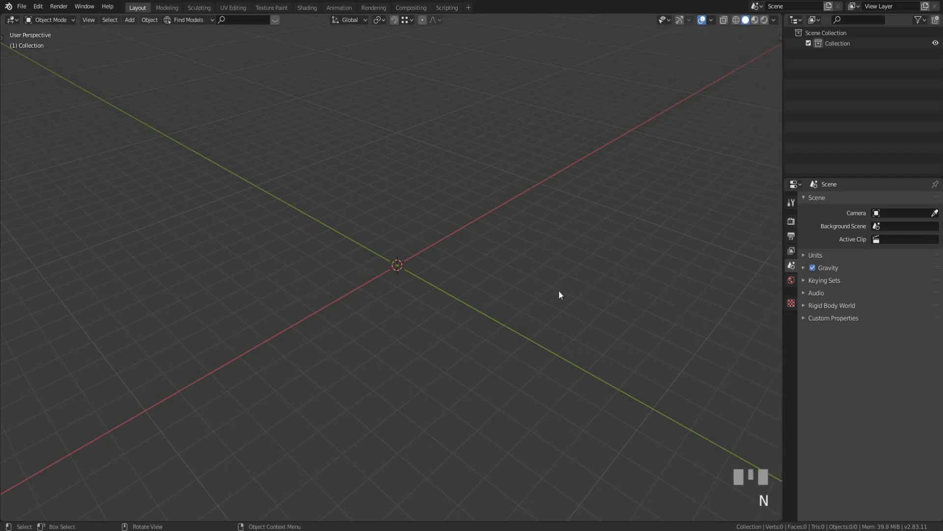
# Add a plane mesh at the world origin and convert it to a floor object with Floorgenerator
pyautogui.hotkey('shift', 'a')
pyautogui.moveTo(424, 276)
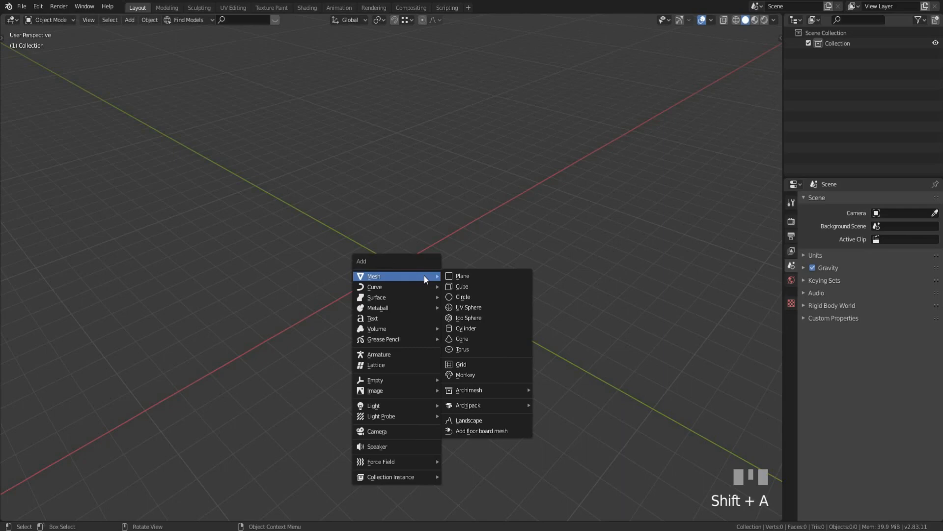
pyautogui.click(500, 275)
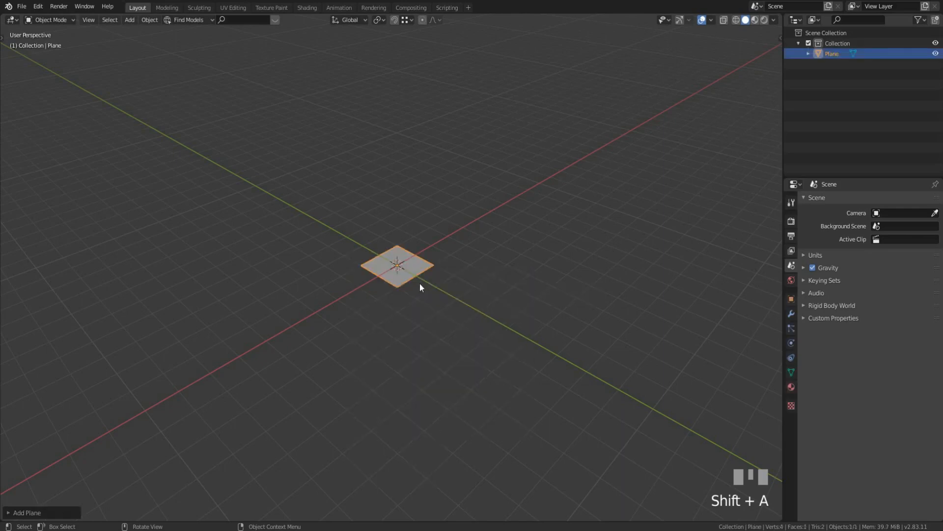
pyautogui.press('n')
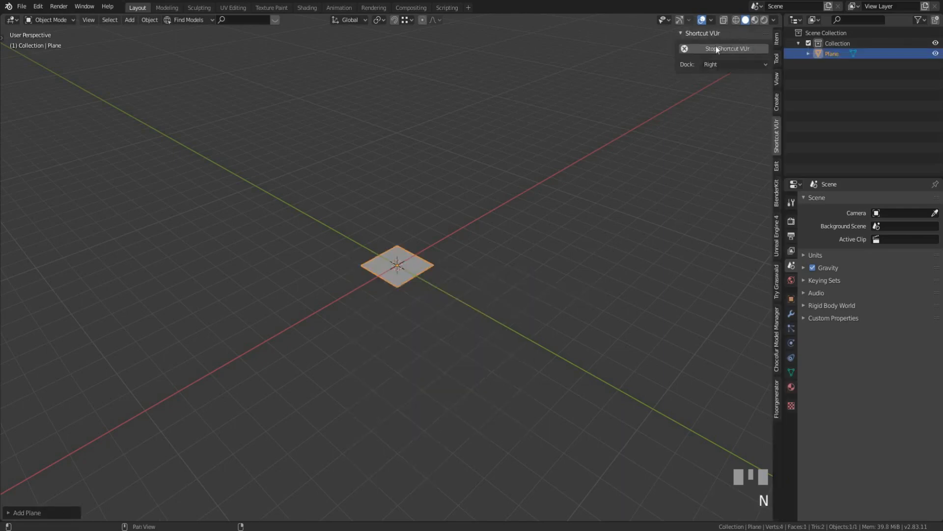
pyautogui.click(777, 393)
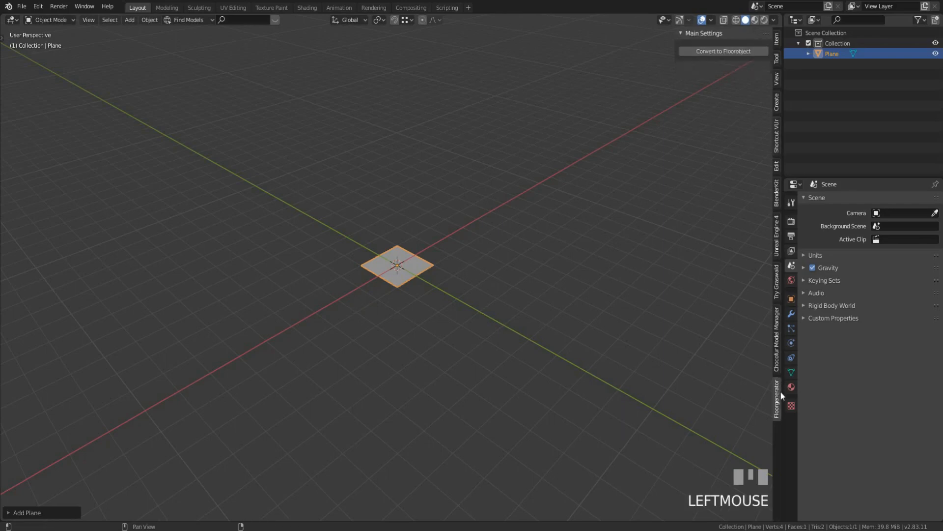
pyautogui.click(710, 52)
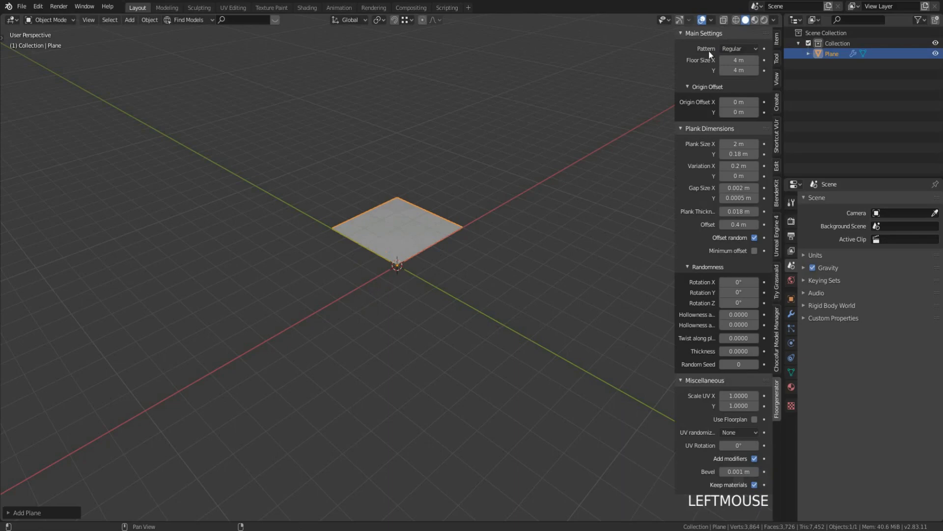
# Change the solid viewport shading's MatCap to the reddish clay sphere
pyautogui.scroll(4, 433, 144)
pyautogui.keyDown('shift'); pyautogui.moveTo(459, 152); pyautogui.dragTo(467, 314, button='middle'); pyautogui.keyUp('shift')
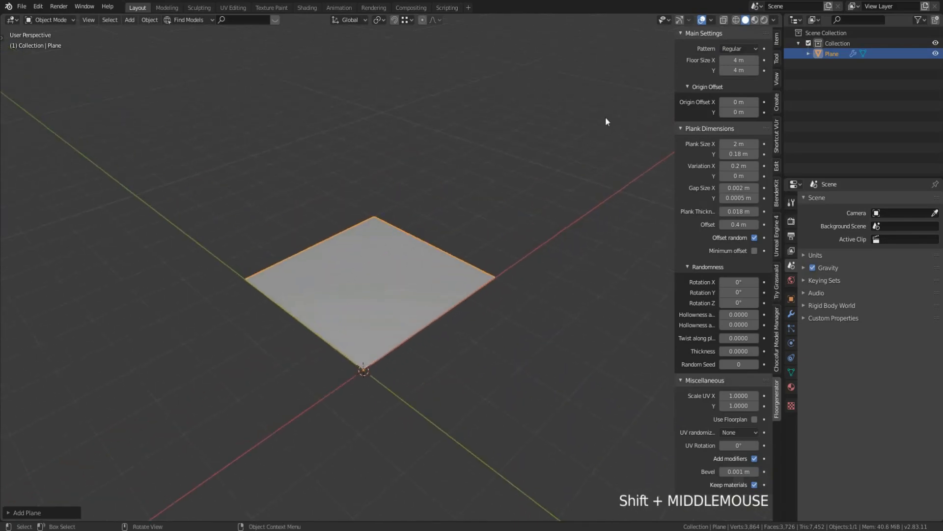
pyautogui.click(774, 19)
pyautogui.click(766, 95)
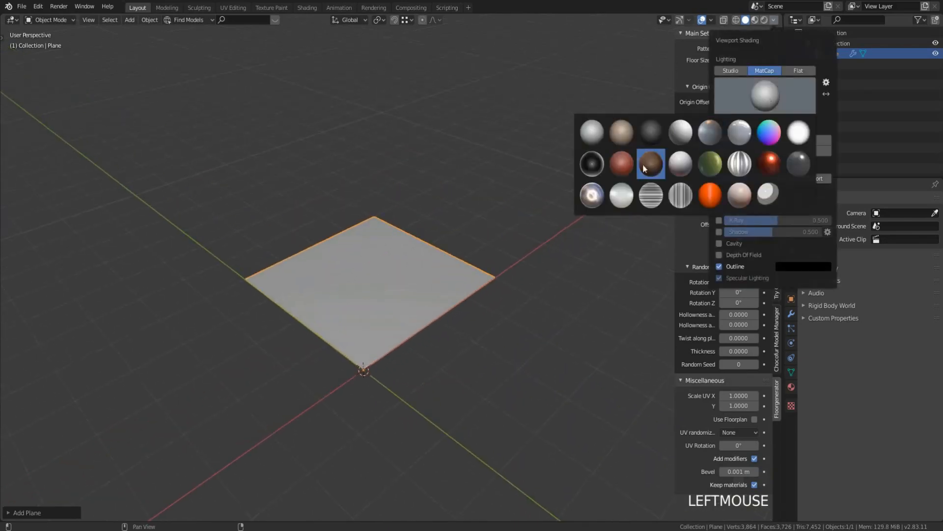
pyautogui.click(645, 169)
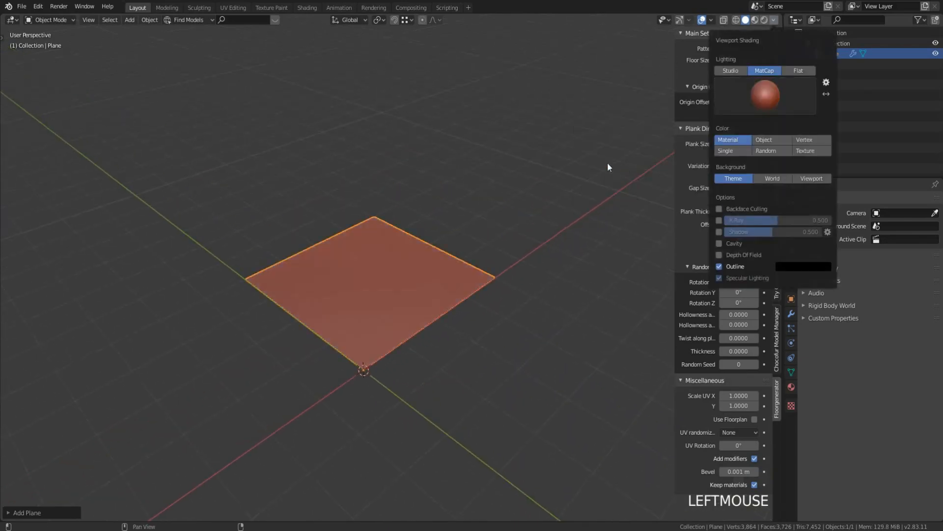
# Enable Cavity in the solid viewport shading and switch to the top view of the floor
pyautogui.click(774, 20)
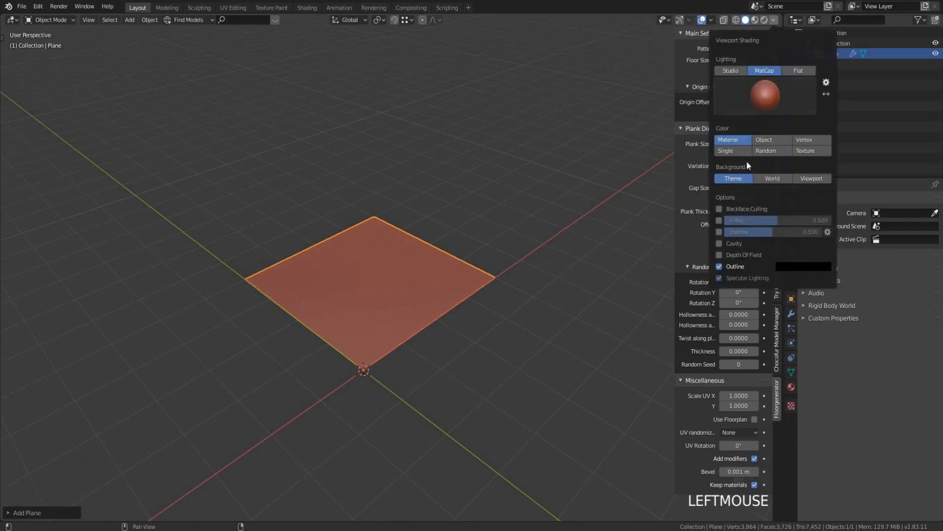
pyautogui.click(720, 244)
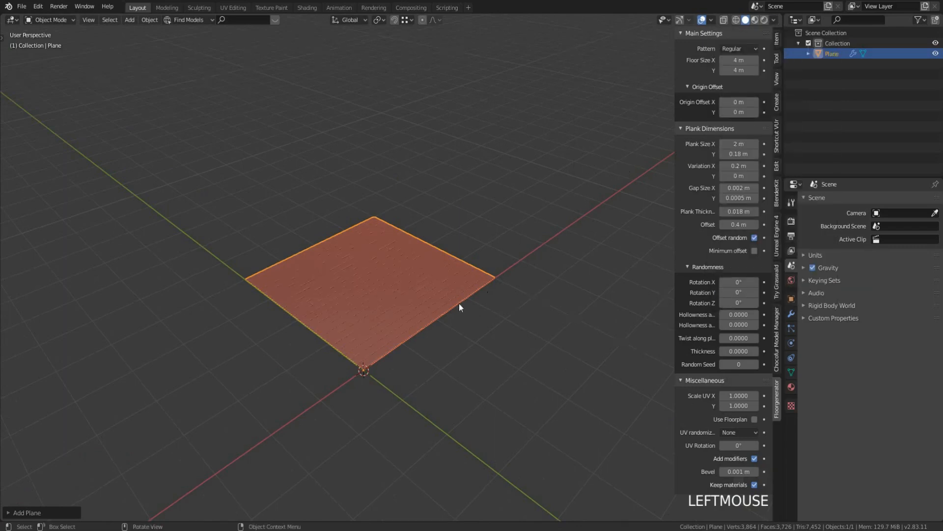
pyautogui.scroll(5, 459, 303)
pyautogui.moveTo(459, 304)
pyautogui.mouseDown(button='middle')
pyautogui.moveTo(450, 344)
pyautogui.moveTo(437, 326)
pyautogui.moveTo(409, 333)
pyautogui.mouseUp(button='middle')
pyautogui.press('KP_7')
pyautogui.scroll(-6, 448, 270)
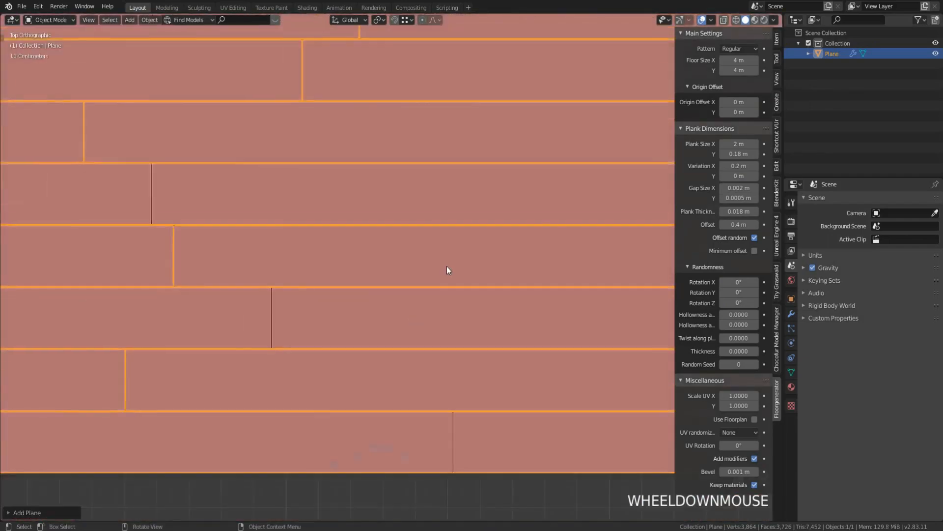
# Frame the whole floor in the top view and switch the viewport to wireframe shading
pyautogui.keyDown('shift'); pyautogui.moveTo(451, 265); pyautogui.dragTo(500, 255, button='middle'); pyautogui.keyUp('shift')
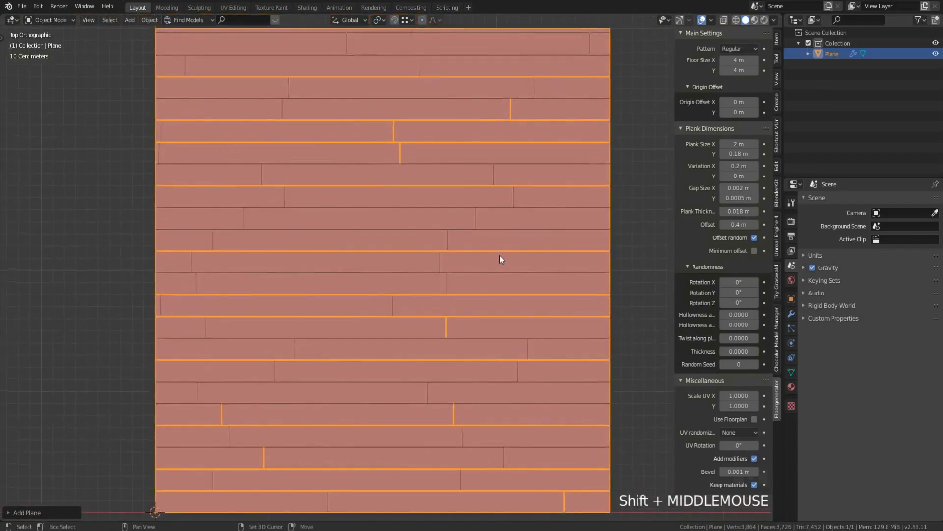
pyautogui.scroll(2, 351, 264)
pyautogui.scroll(-3, 348, 263)
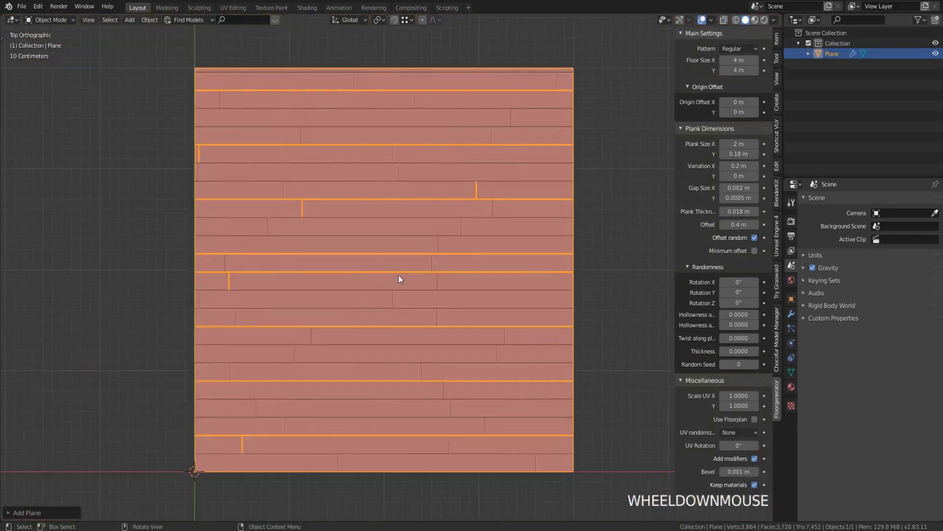
pyautogui.scroll(1, 459, 285)
pyautogui.moveTo(459, 285)
pyautogui.keyDown('shift'); pyautogui.mouseDown(button='middle')
pyautogui.moveTo(450, 275)
pyautogui.moveTo(453, 290)
pyautogui.mouseUp(button='middle'); pyautogui.keyUp('shift')
pyautogui.press('z')
pyautogui.click(370, 291)
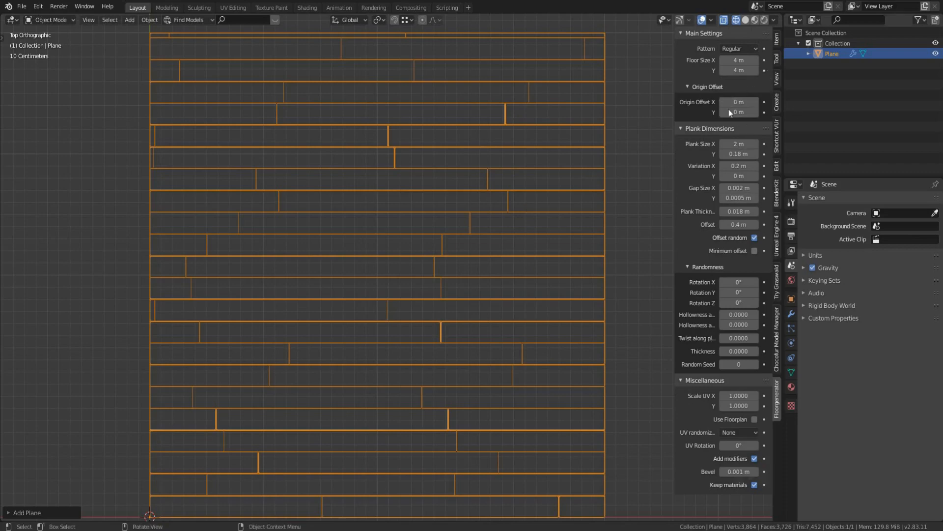
# Try the Herringbone, Square and Versaille floor patterns one after another
pyautogui.click(739, 49)
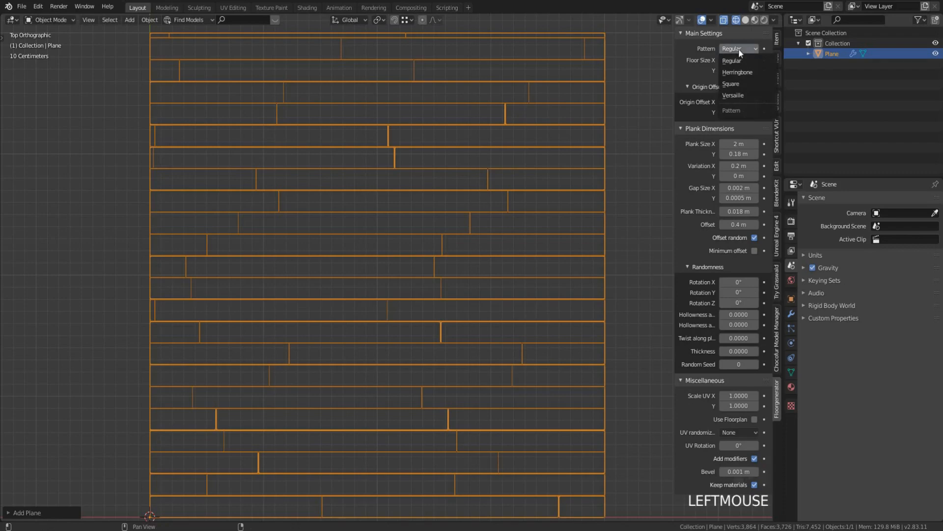
pyautogui.click(750, 74)
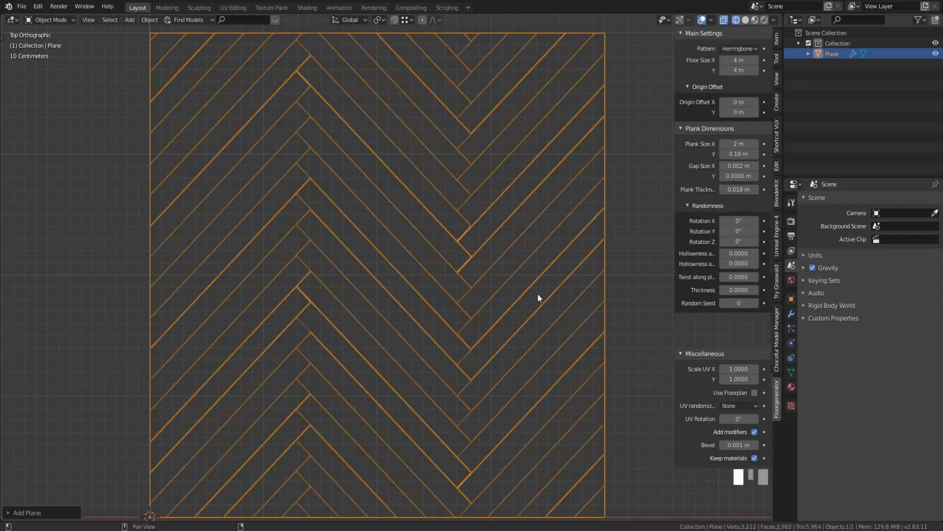
pyautogui.click(750, 49)
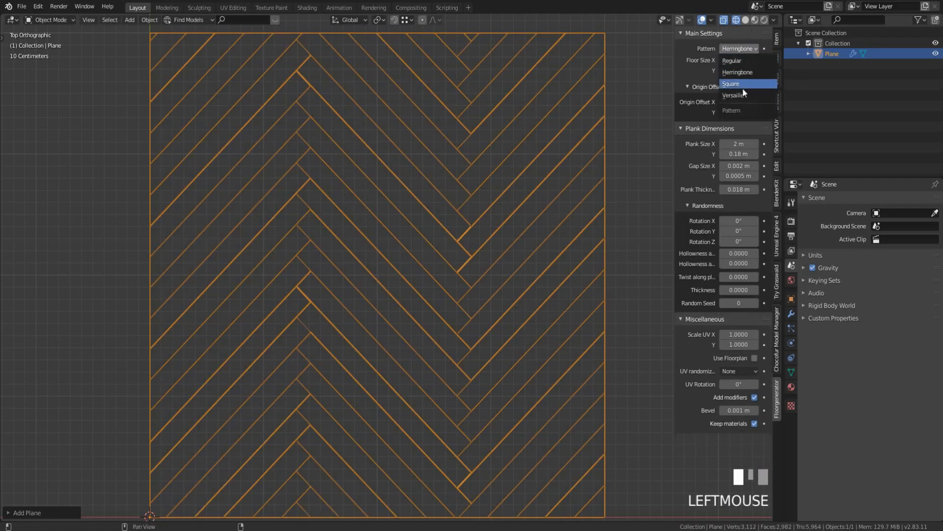
pyautogui.click(737, 84)
pyautogui.click(752, 47)
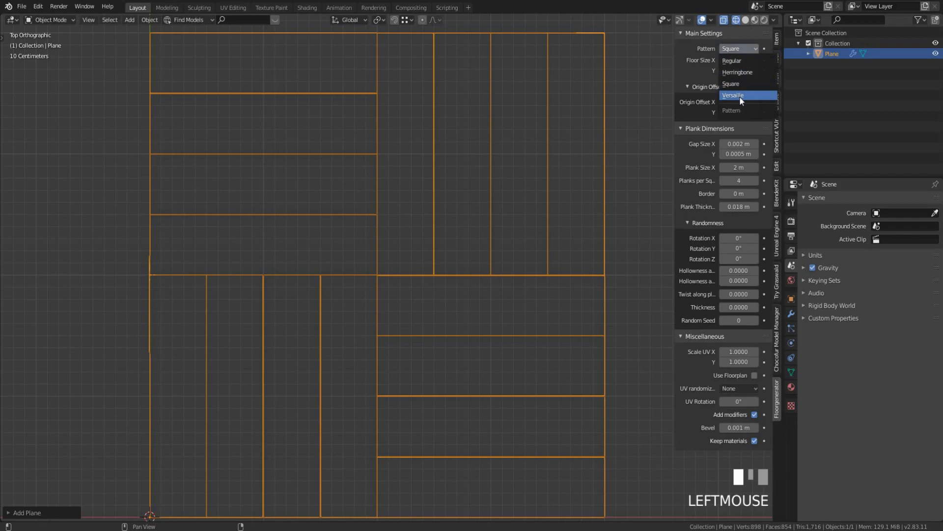
pyautogui.click(742, 96)
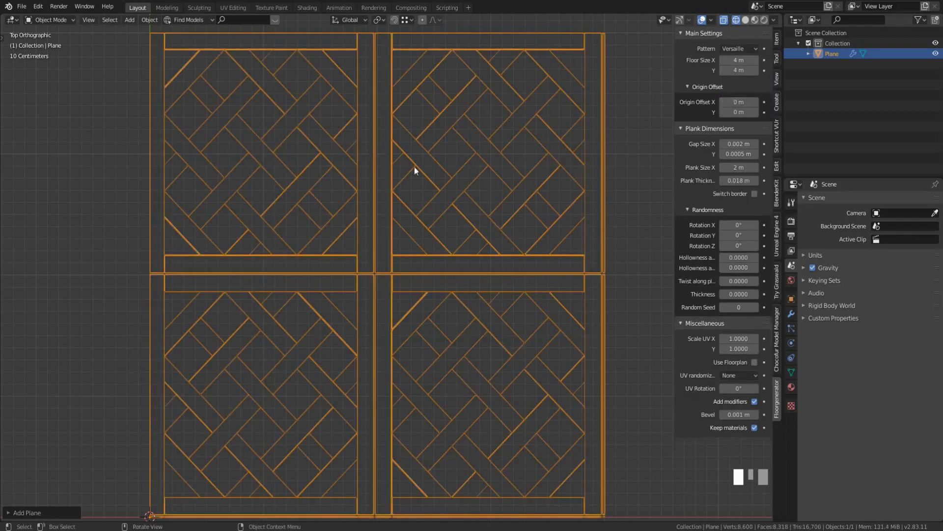
# Switch to solid shading and examine the Versaille floor's planks and gaps up close in perspective
pyautogui.press('z')
pyautogui.click(430, 239)
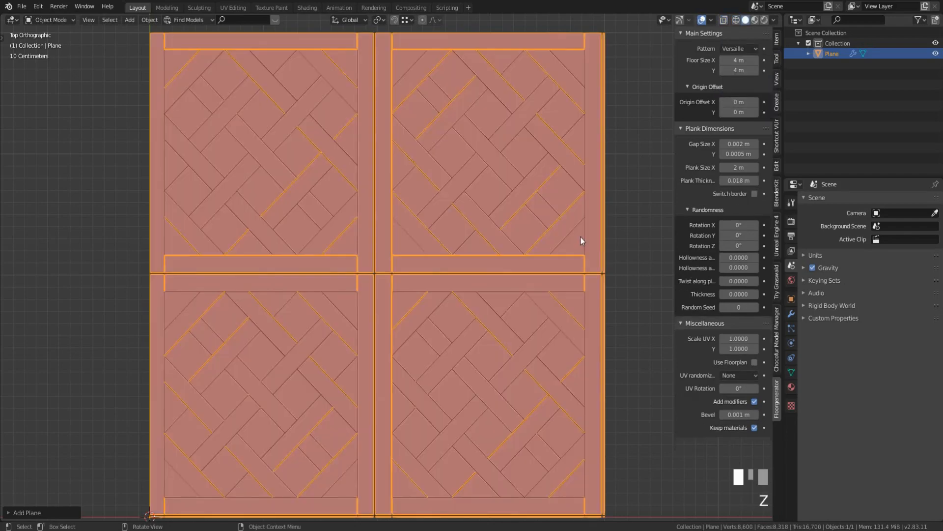
pyautogui.scroll(-3, 438, 270)
pyautogui.moveTo(438, 270)
pyautogui.mouseDown(button='middle')
pyautogui.moveTo(499, 182)
pyautogui.moveTo(486, 219)
pyautogui.moveTo(487, 331)
pyautogui.moveTo(543, 314)
pyautogui.moveTo(539, 301)
pyautogui.moveTo(427, 302)
pyautogui.moveTo(680, 131)
pyautogui.mouseUp(button='middle')
pyautogui.scroll(5, 493, 202)
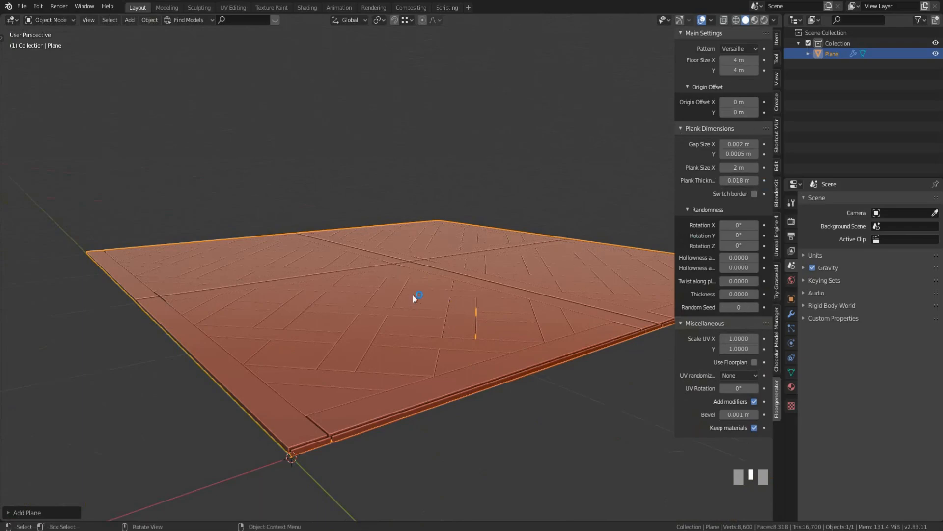
pyautogui.moveTo(415, 295)
pyautogui.mouseDown(button='middle')
pyautogui.moveTo(401, 316)
pyautogui.moveTo(488, 313)
pyautogui.moveTo(454, 297)
pyautogui.mouseUp(button='middle')
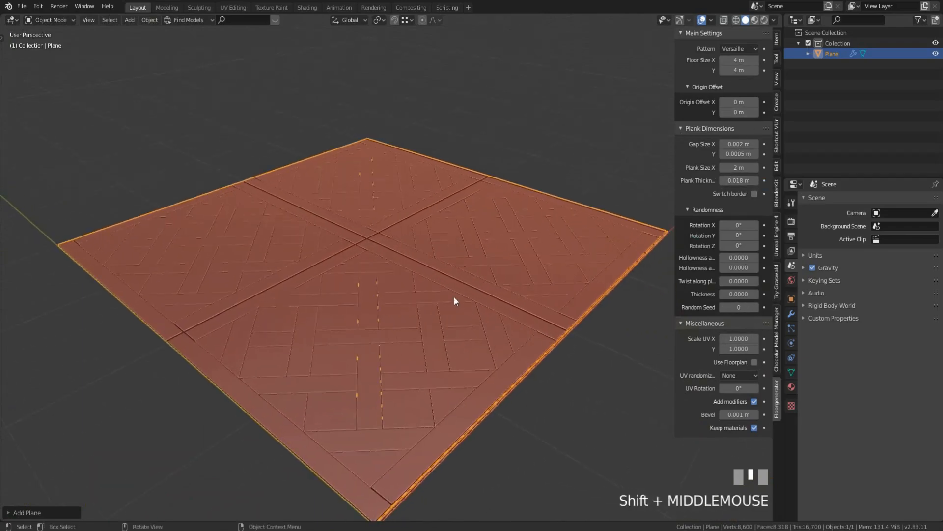
# Return to wireframe shading in the top view and set the floor pattern to Regular
pyautogui.press('z')
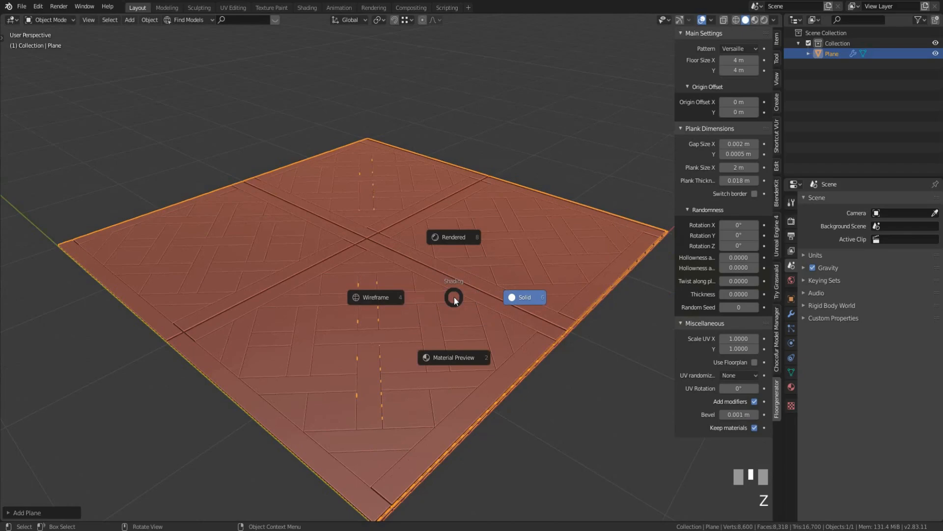
pyautogui.click(391, 299)
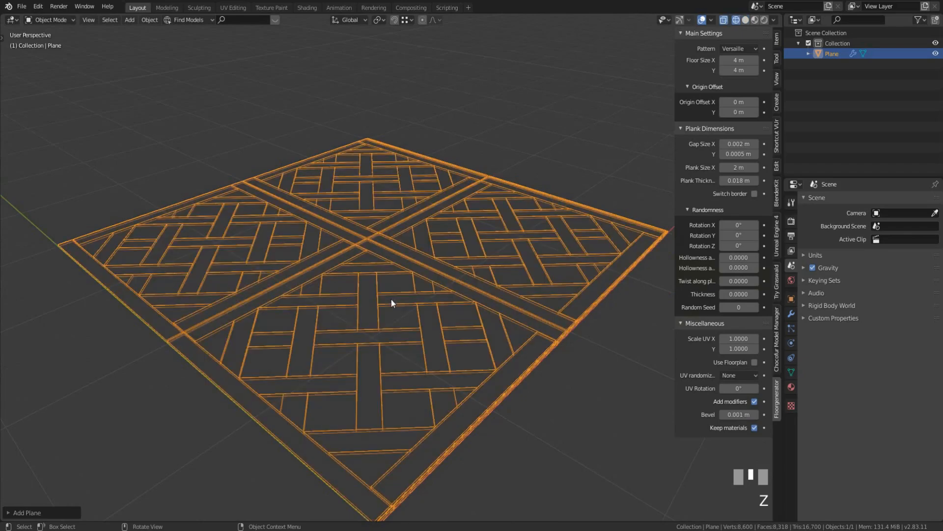
pyautogui.press('KP_7')
pyautogui.scroll(-2, 391, 299)
pyautogui.keyDown('shift'); pyautogui.moveTo(465, 258); pyautogui.dragTo(522, 236, button='middle'); pyautogui.keyUp('shift')
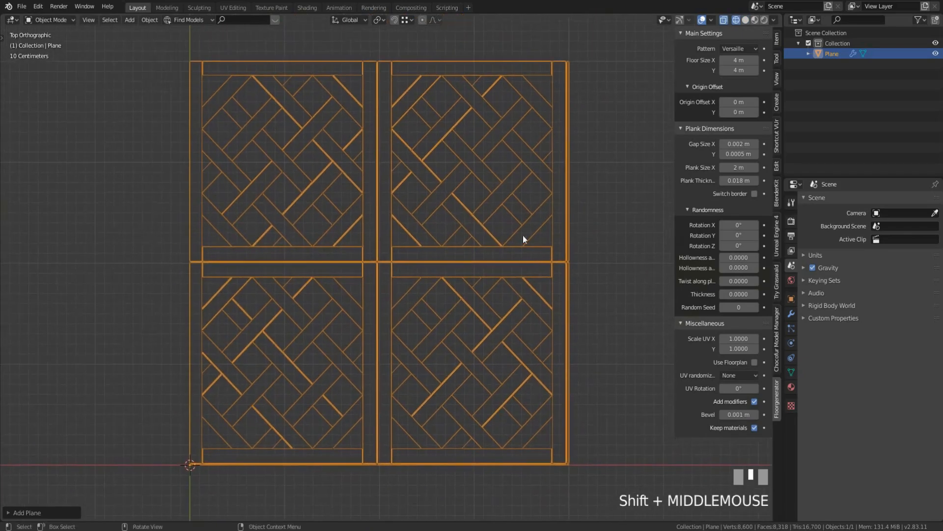
pyautogui.click(745, 49)
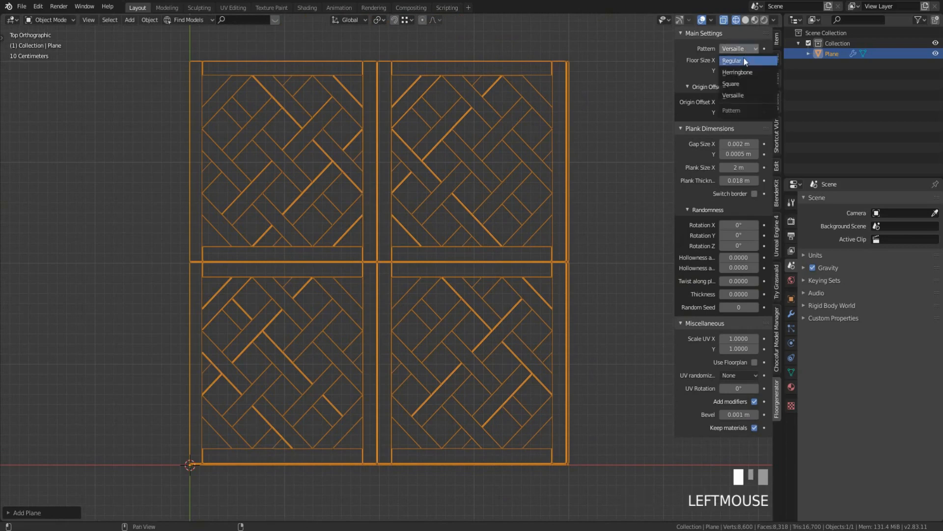
pyautogui.click(729, 78)
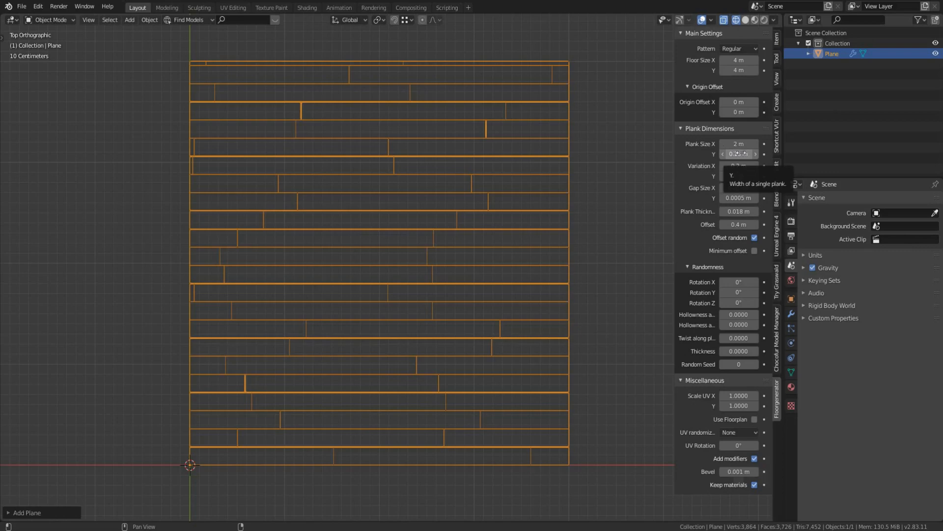
# Set the Plank Size Y to 0.15 m and the Floor Size Y to 3 m
pyautogui.click(739, 154)
pyautogui.write('15')
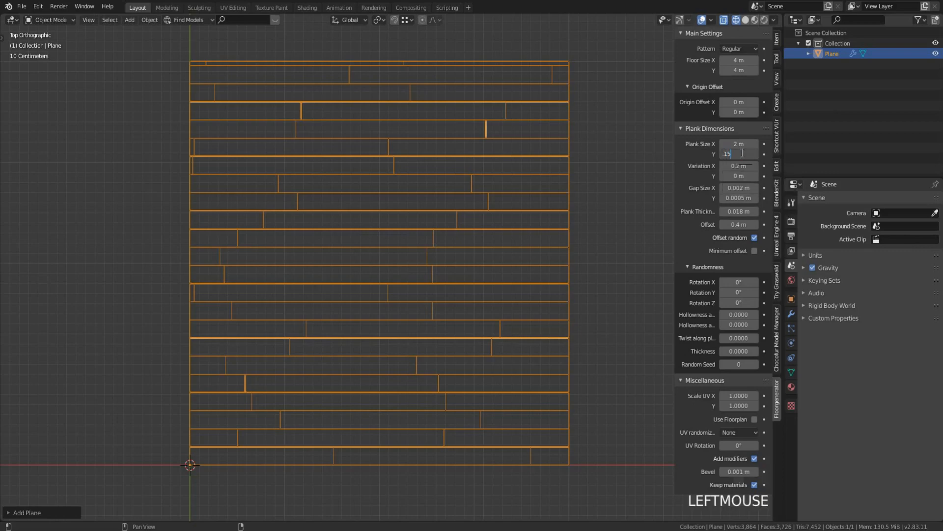
pyautogui.press('KP_Enter')
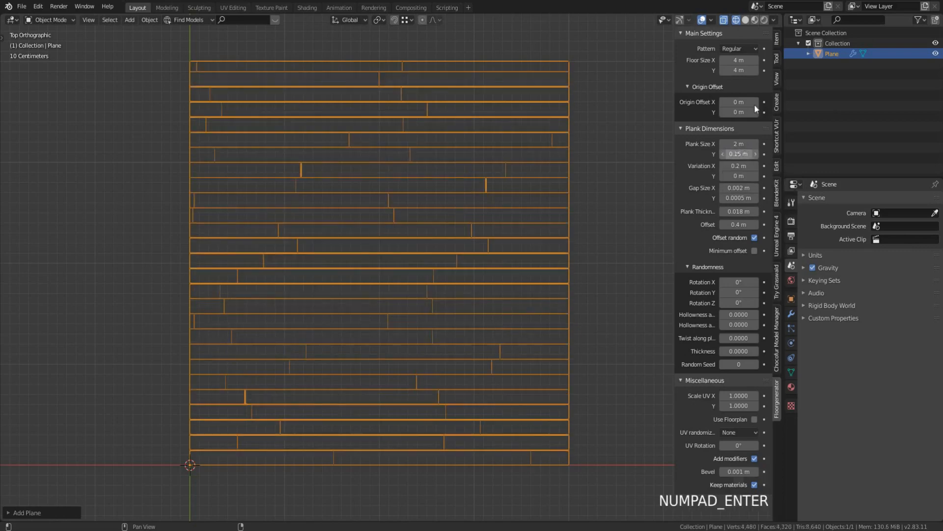
pyautogui.click(739, 70)
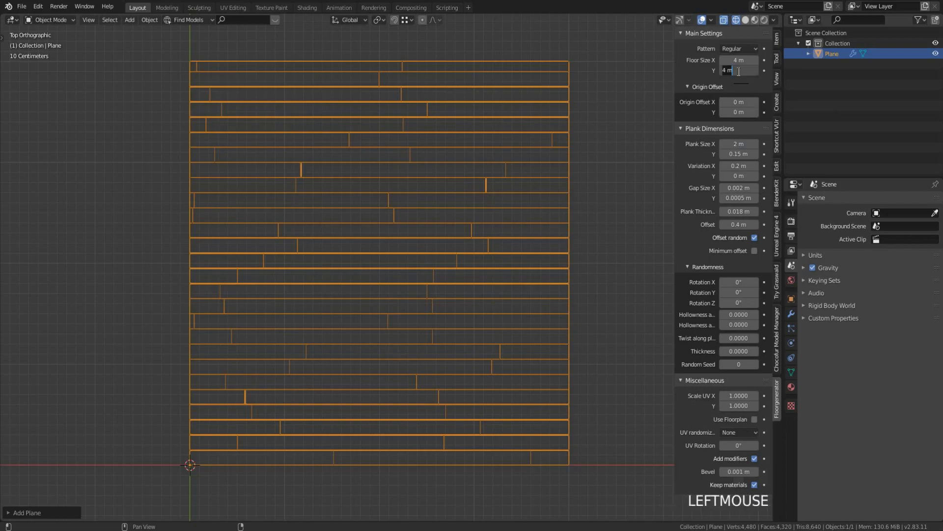
pyautogui.write('2')
pyautogui.press('KP_Enter')
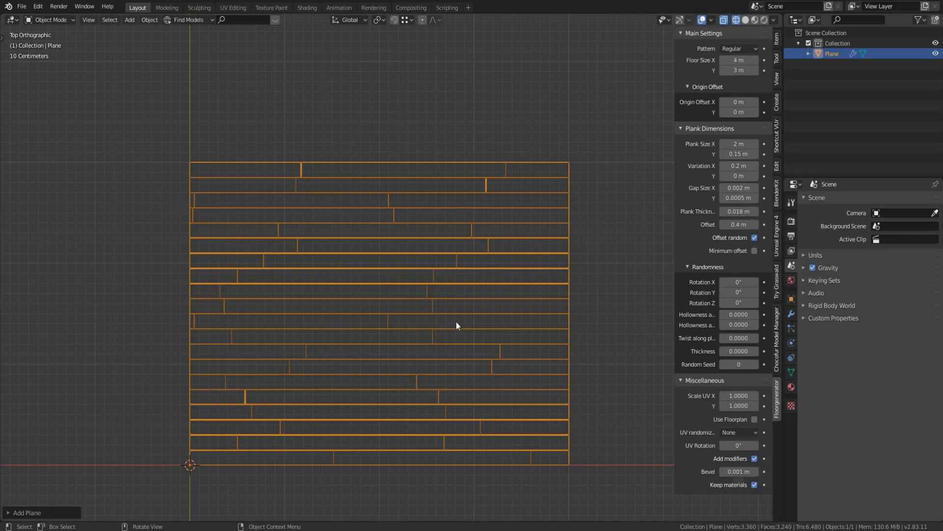
# Turn off Offset random for the planks and inspect the end joints of the rows
pyautogui.click(754, 238)
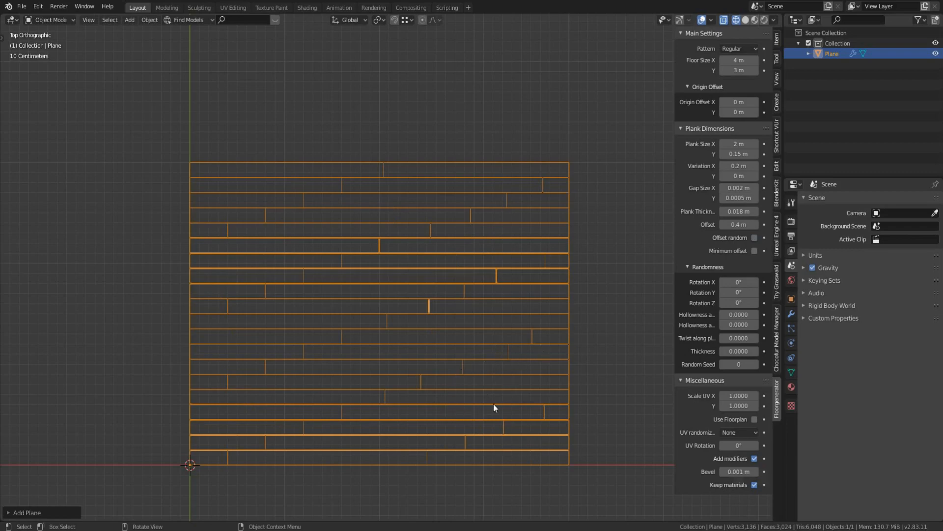
pyautogui.keyDown('shift'); pyautogui.moveTo(493, 404); pyautogui.dragTo(487, 276, button='middle'); pyautogui.keyUp('shift')
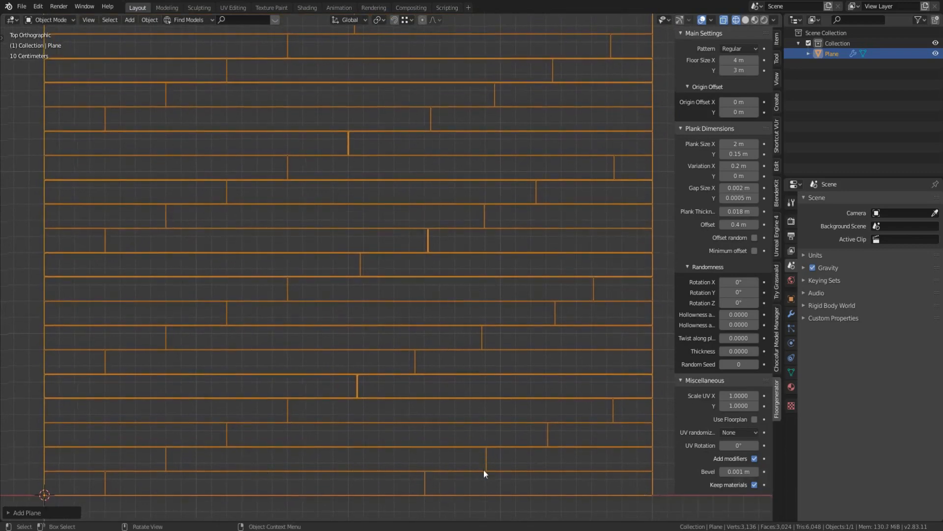
pyautogui.moveTo(416, 432); pyautogui.dragTo(493, 478)
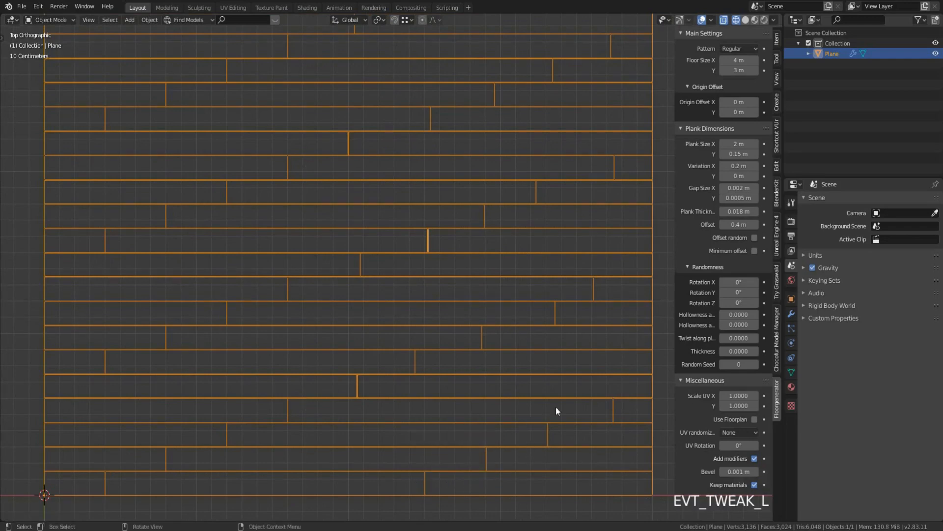
pyautogui.moveTo(544, 411); pyautogui.dragTo(624, 453)
pyautogui.moveTo(619, 145); pyautogui.dragTo(523, 196)
pyautogui.moveTo(636, 388); pyautogui.dragTo(535, 434)
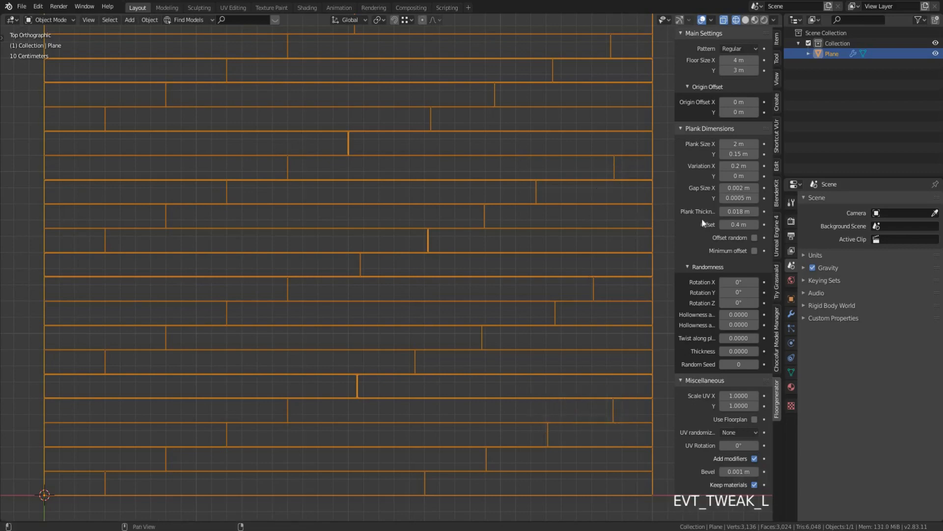
# Set the plank Variation X to 0 m and check how the end joints repeat across the floor
pyautogui.click(739, 166)
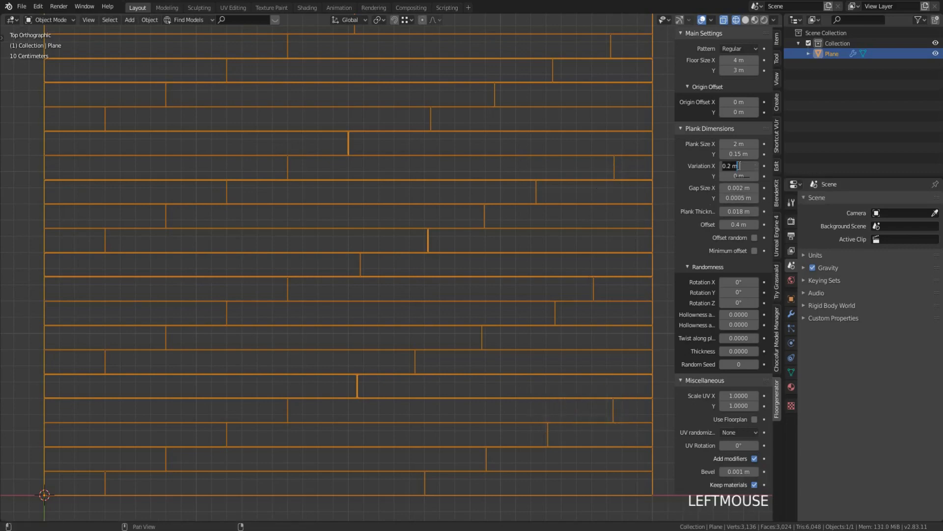
pyautogui.write('0')
pyautogui.press('KP_Enter')
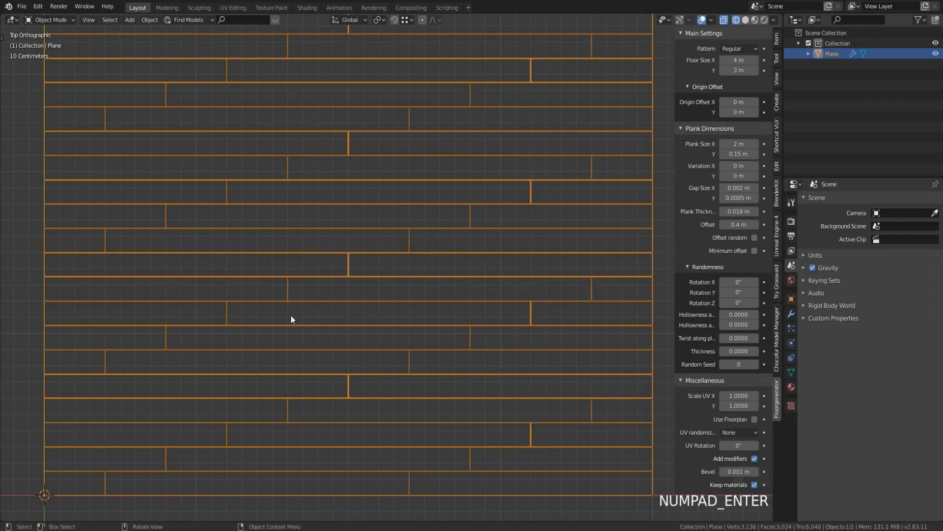
pyautogui.moveTo(214, 264); pyautogui.dragTo(294, 314)
pyautogui.moveTo(392, 190); pyautogui.dragTo(489, 252)
pyautogui.moveTo(612, 145); pyautogui.dragTo(524, 215)
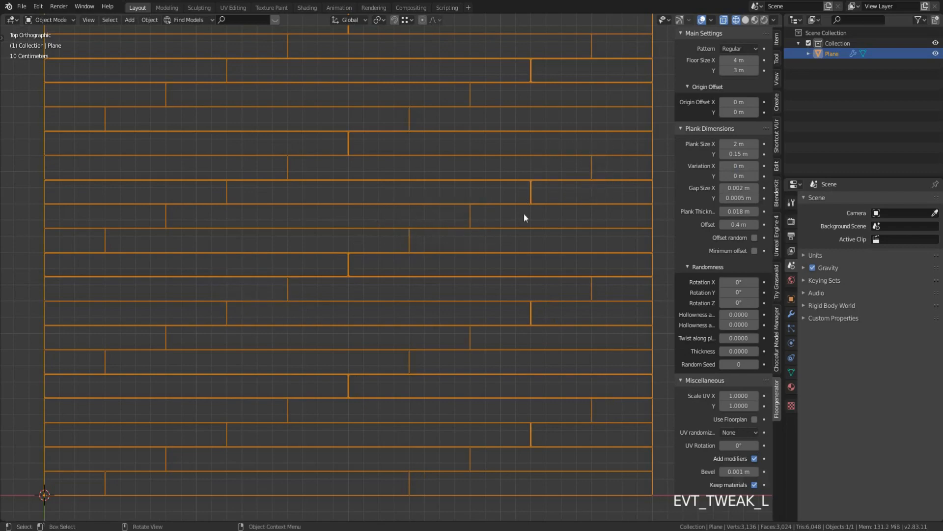
pyautogui.moveTo(376, 126); pyautogui.dragTo(272, 173)
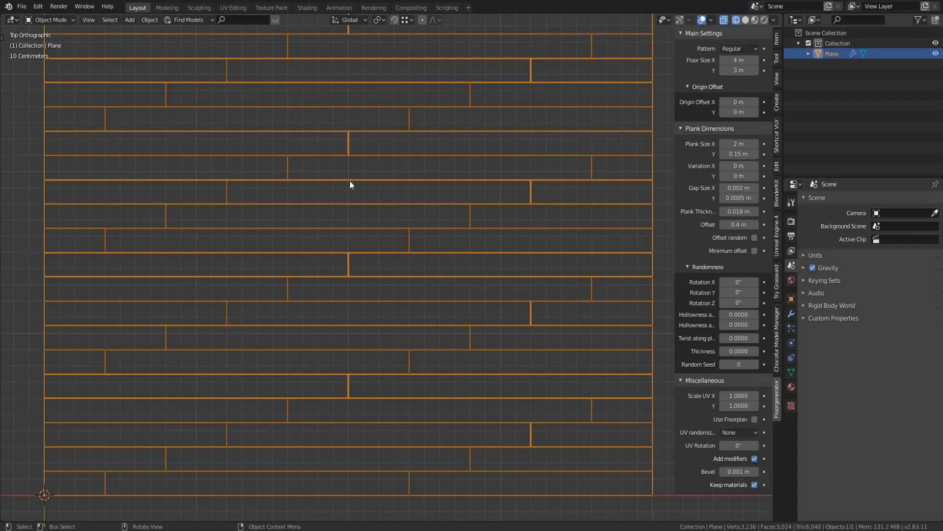
pyautogui.scroll(-1, 351, 185)
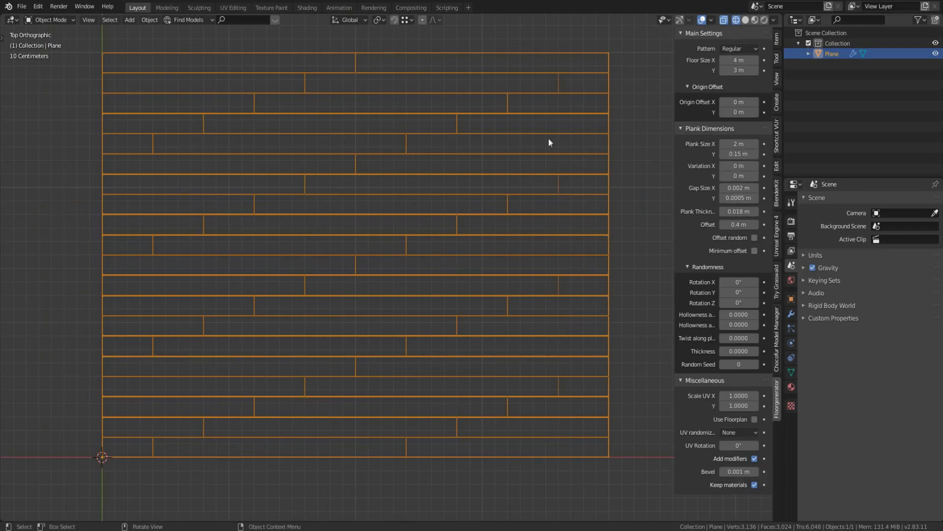
# Switch to the Multi Textures Parquet folder and check the pixel dimensions of the plank texture images
pyautogui.click(742, 143)
pyautogui.click(667, 212)
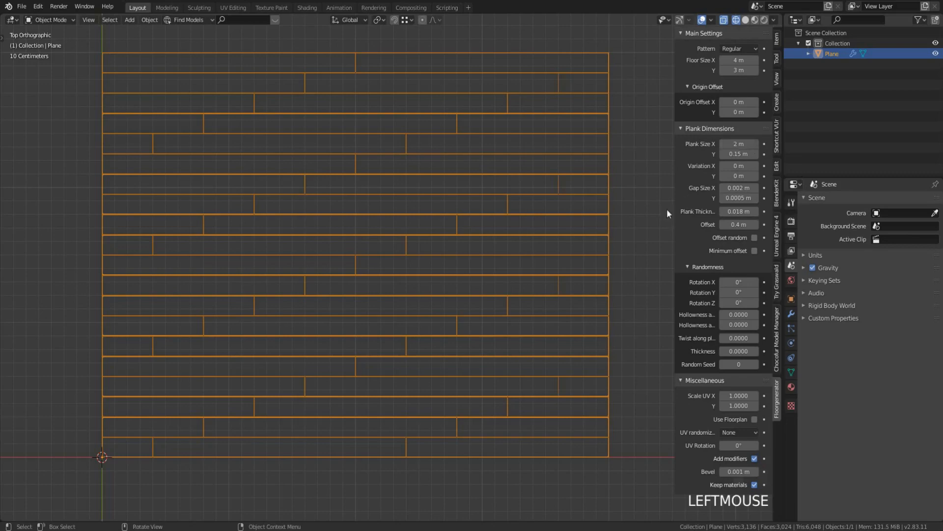
pyautogui.hotkey('alt', 'Tab')
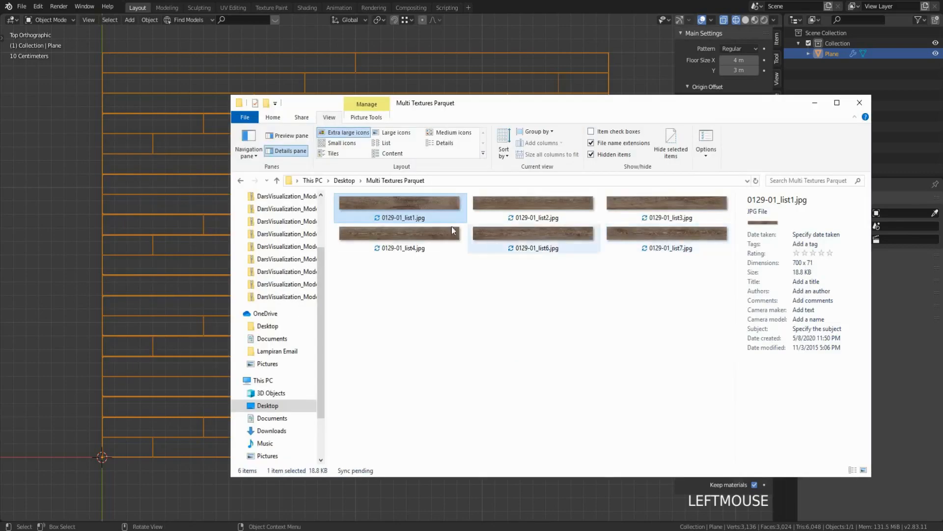
pyautogui.click(543, 205)
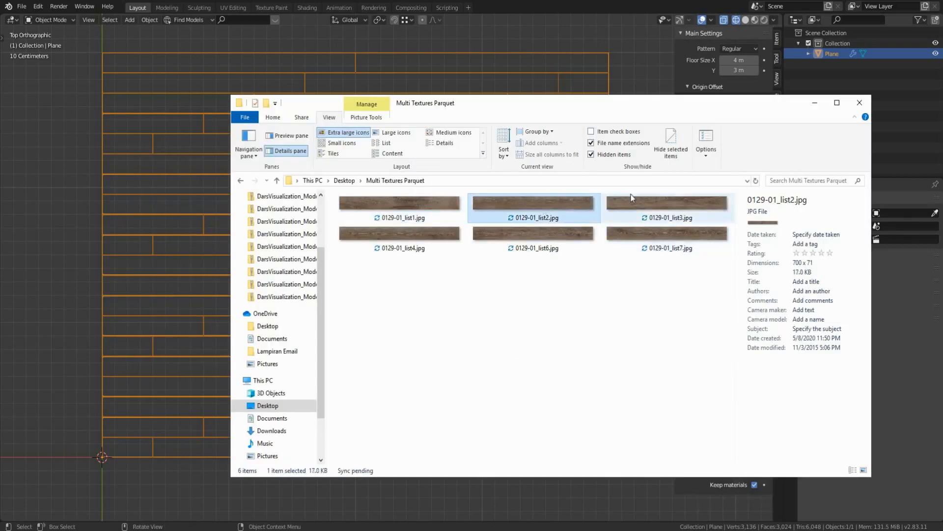
pyautogui.click(658, 207)
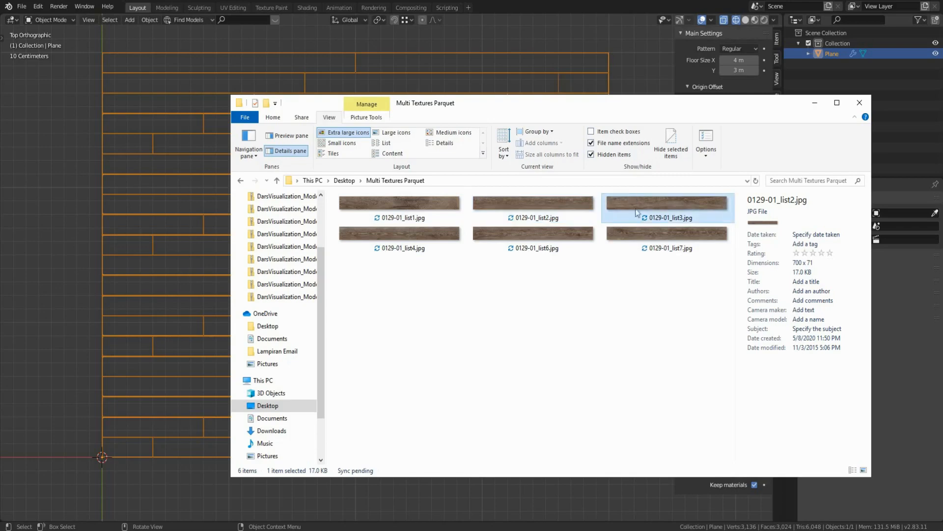
pyautogui.click(421, 204)
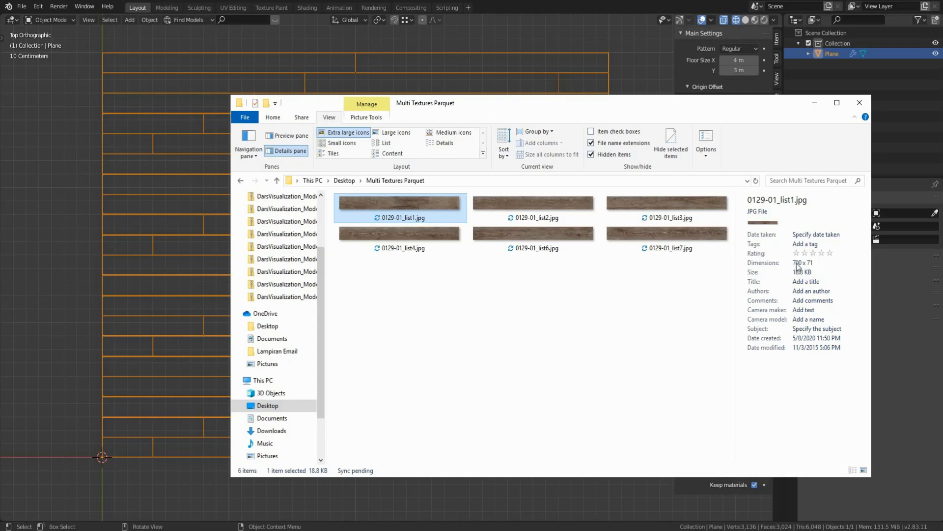
pyautogui.click(816, 103)
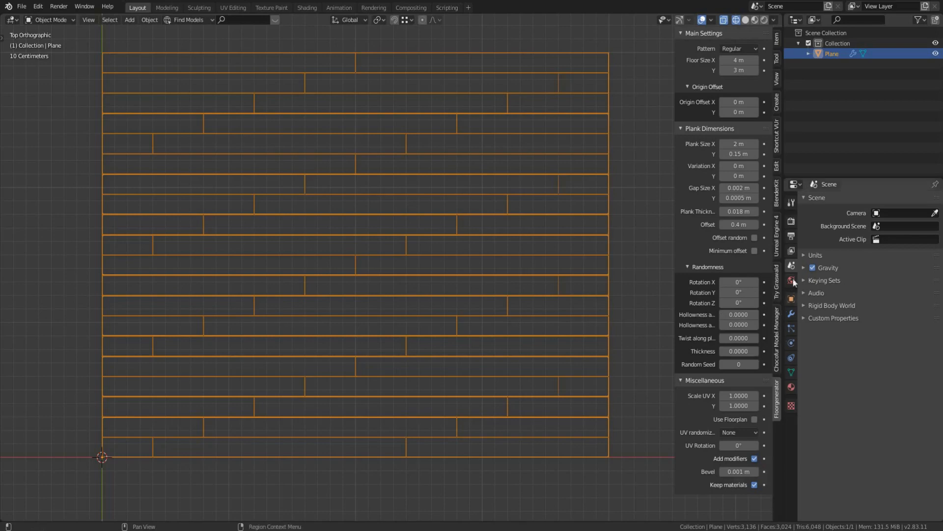
# Open the scene's Units settings and try the Imperial unit system
pyautogui.click(810, 256)
pyautogui.click(904, 270)
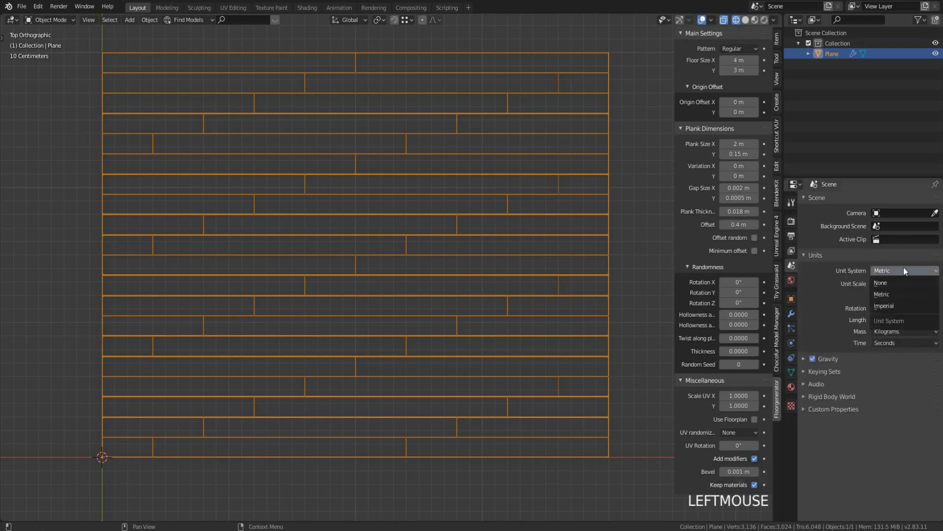
pyautogui.click(904, 271)
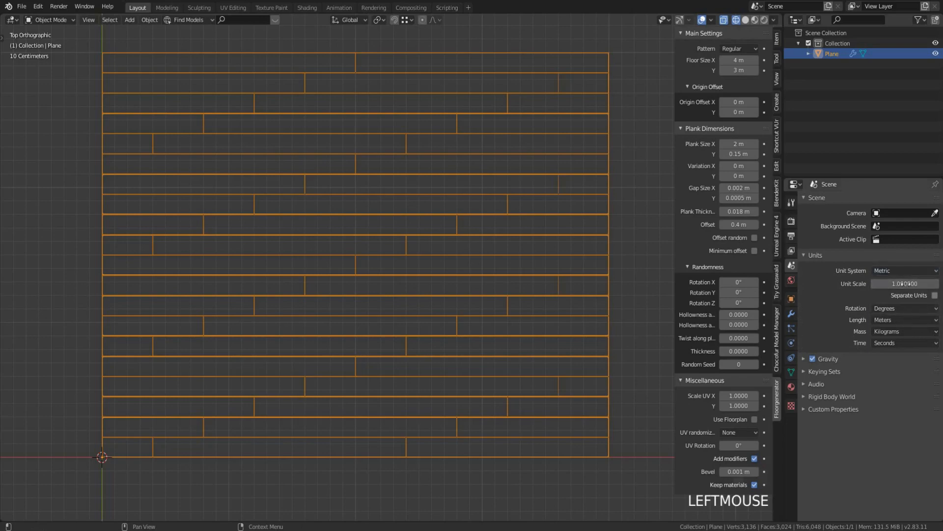
pyautogui.click(923, 270)
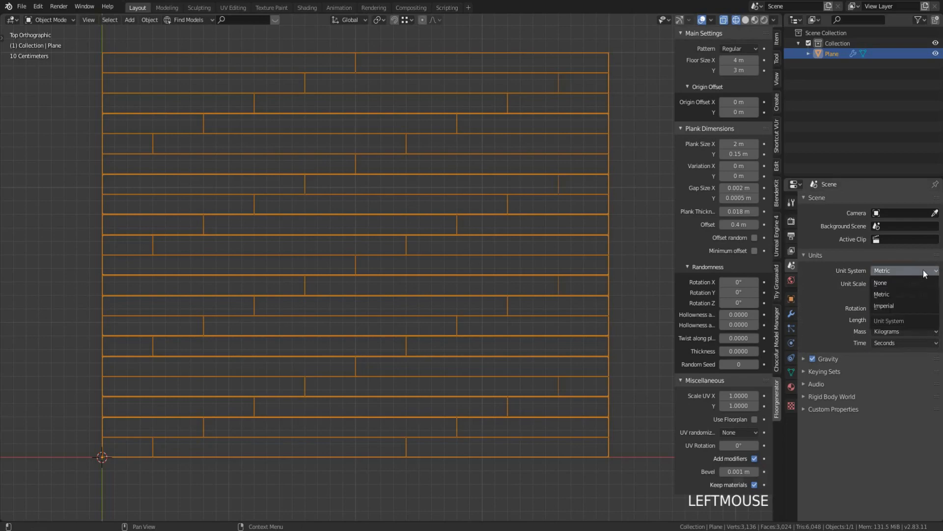
pyautogui.click(915, 305)
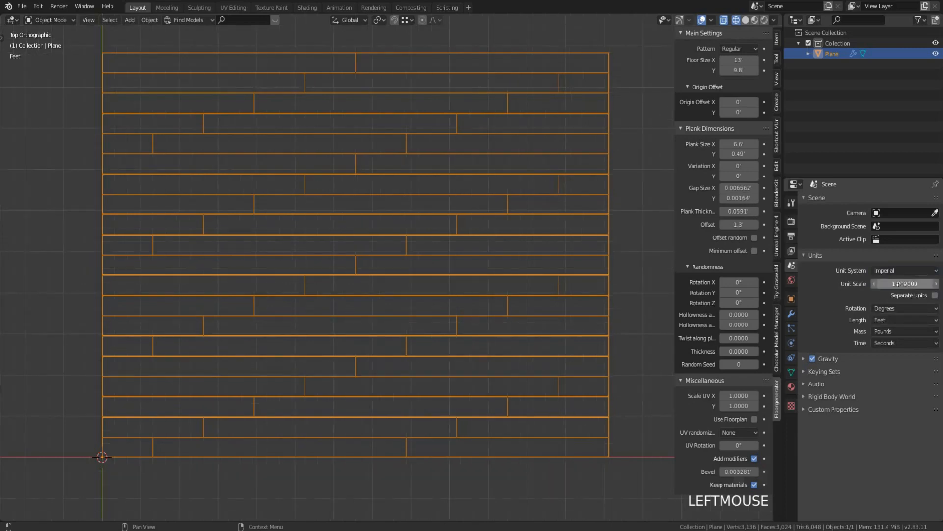
# Set the scene's unit system to Metric with the length unit in Meters
pyautogui.click(907, 270)
pyautogui.click(906, 270)
pyautogui.click(906, 271)
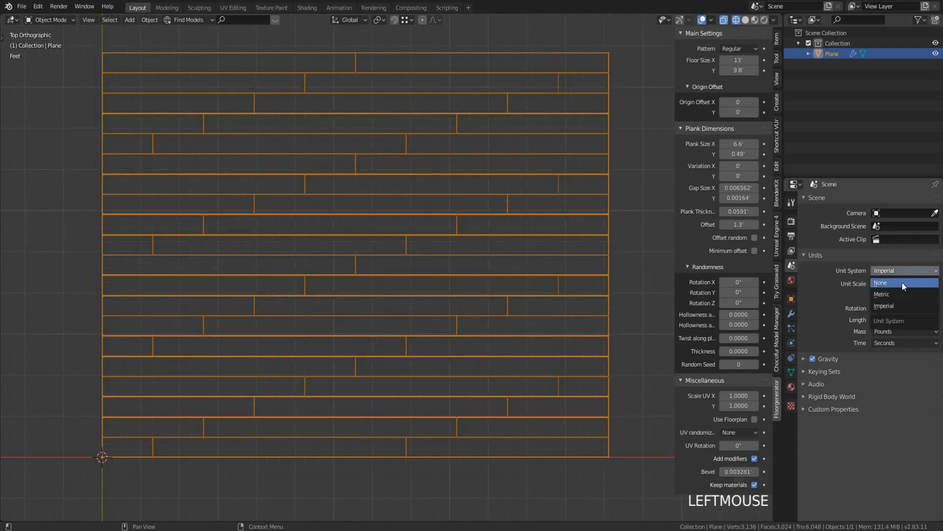
pyautogui.click(897, 294)
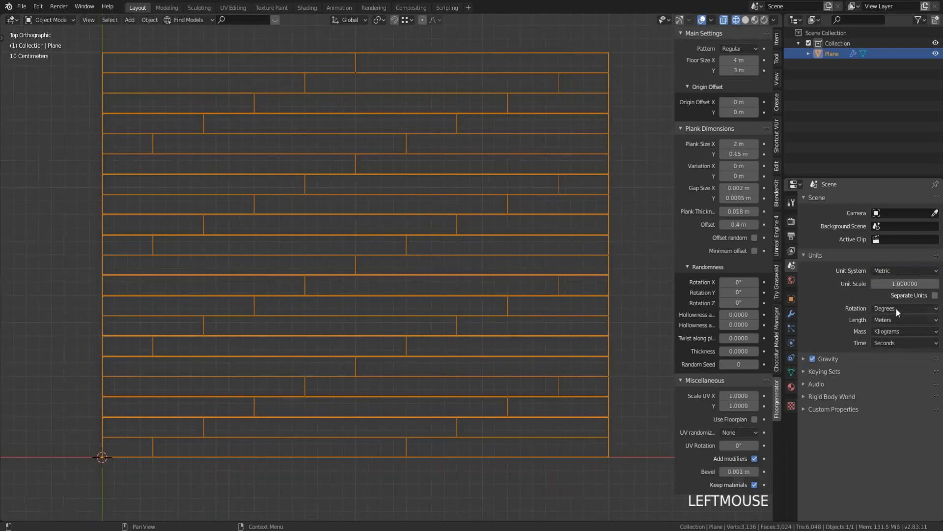
pyautogui.click(896, 317)
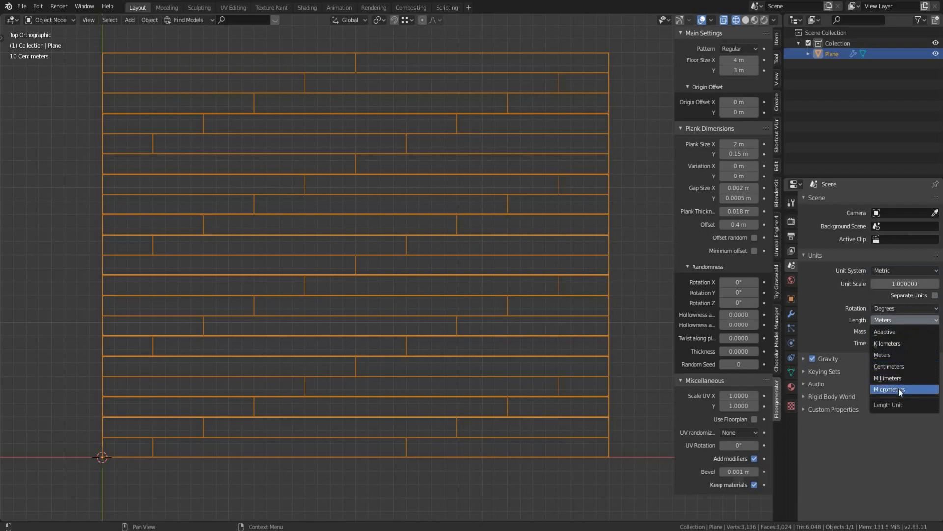
pyautogui.click(890, 356)
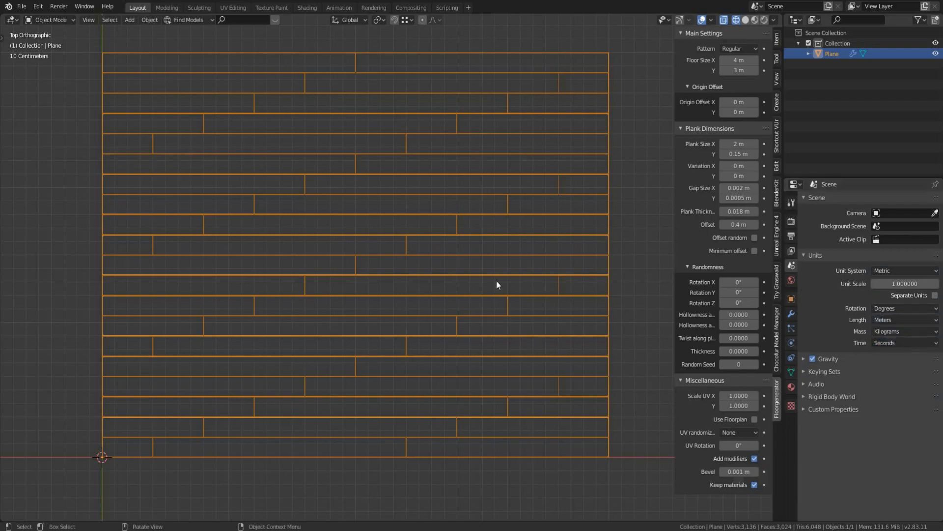
# Display the scene in solid shading and hide the generated floor object
pyautogui.press('z')
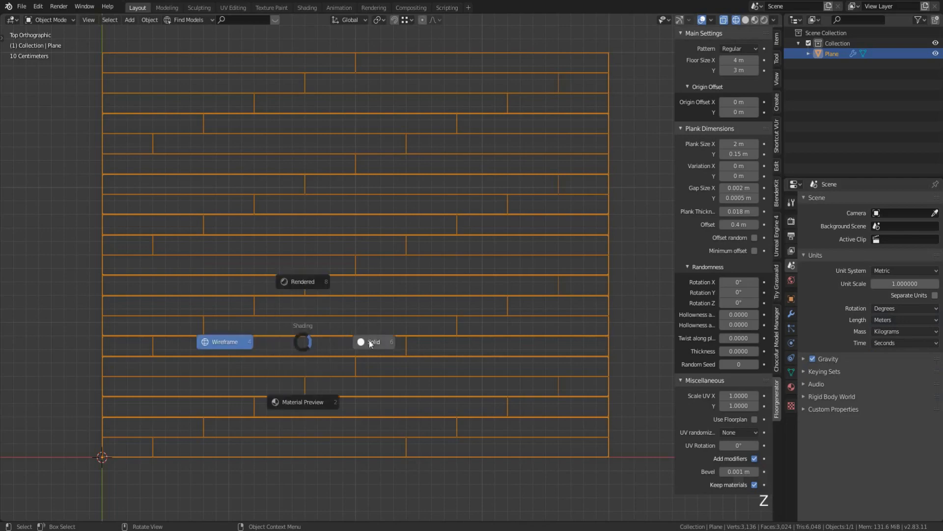
pyautogui.click(379, 340)
pyautogui.scroll(-2, 361, 342)
pyautogui.moveTo(362, 345); pyautogui.dragTo(437, 270, button='middle')
pyautogui.press('h')
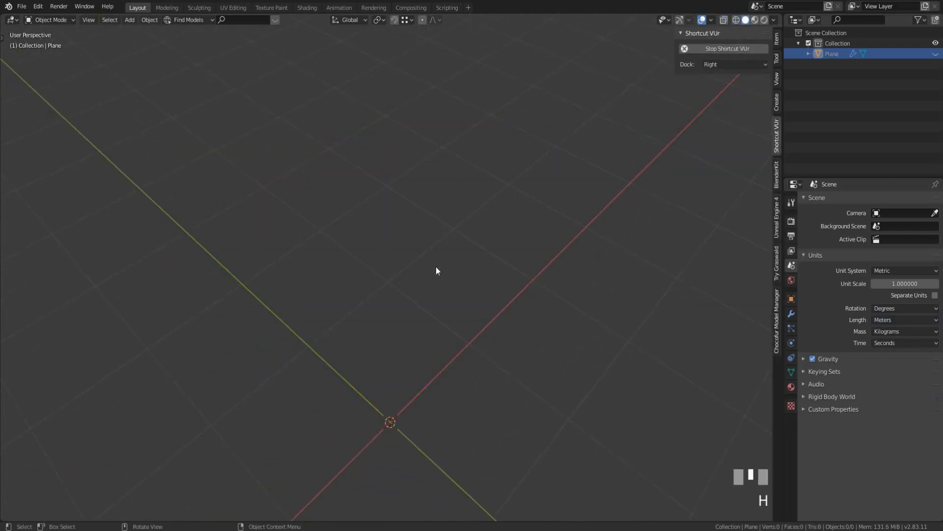
pyautogui.keyDown('shift'); pyautogui.moveTo(446, 385); pyautogui.dragTo(423, 250, button='middle'); pyautogui.keyUp('shift')
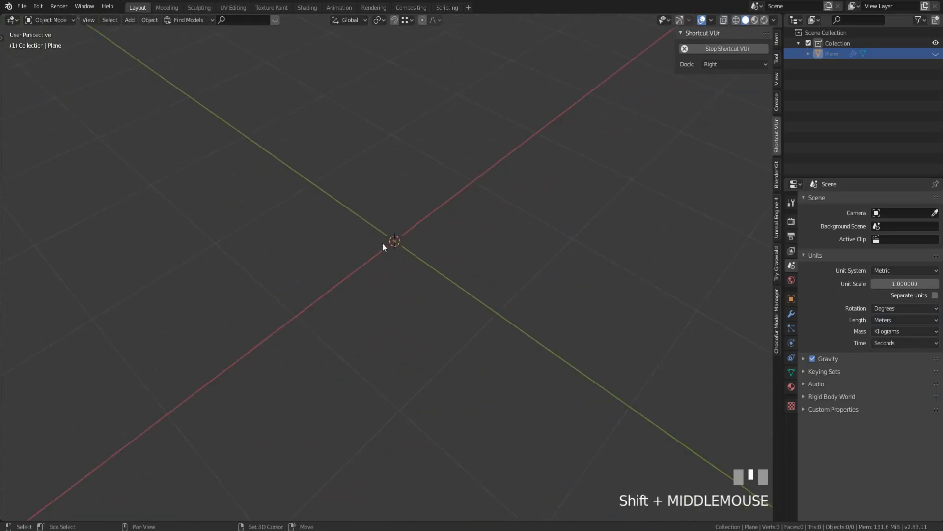
pyautogui.hotkey('shift', 'a')
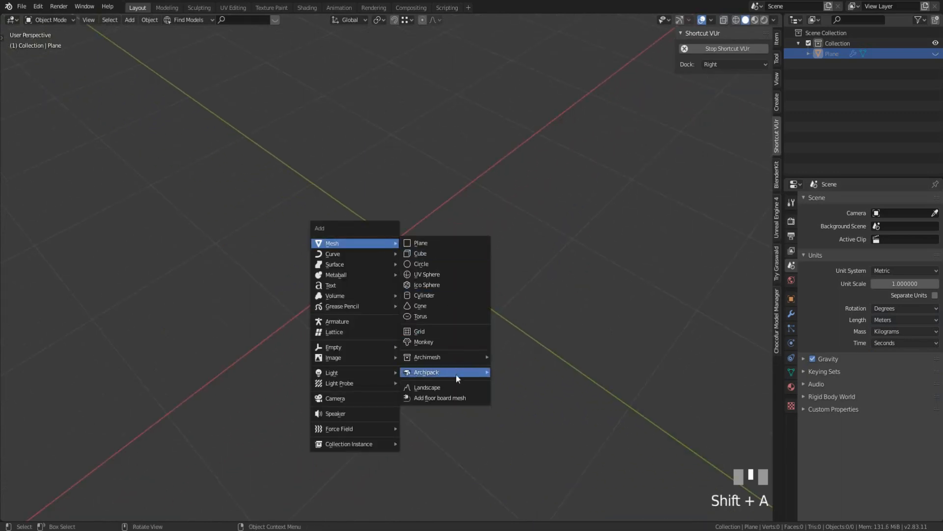
pyautogui.moveTo(367, 358)
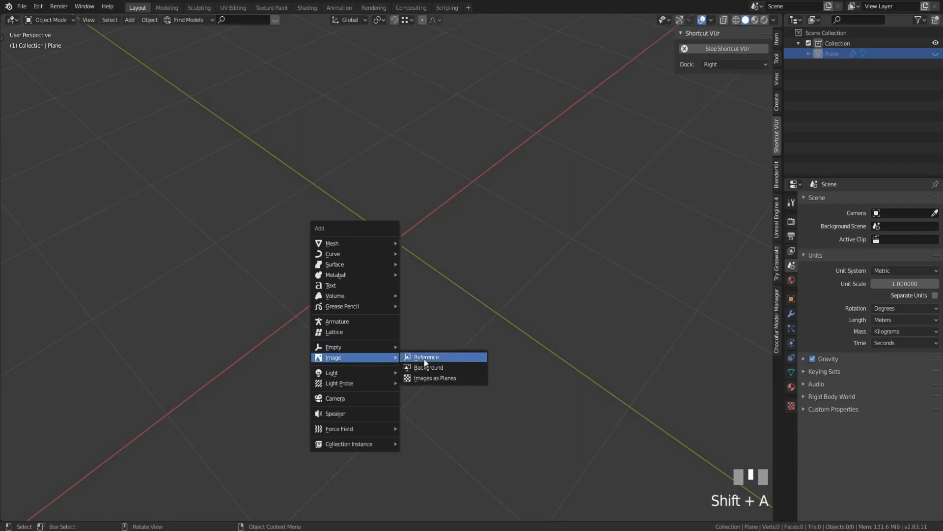
pyautogui.click(432, 379)
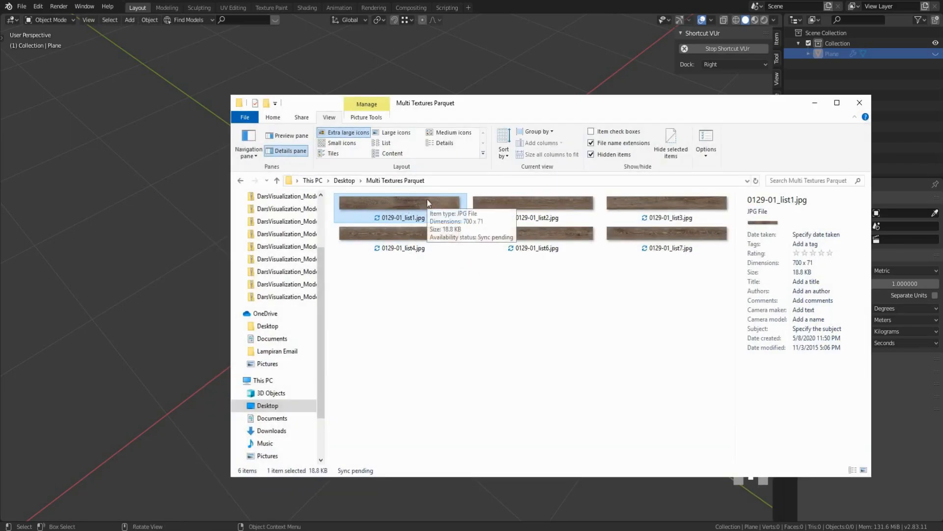
pyautogui.hotkey('alt', 'Tab')
# Start an Images as Planes import and copy the path of the Multi Textures Parquet folder from File Explorer
pyautogui.hotkey('shift', 'a')
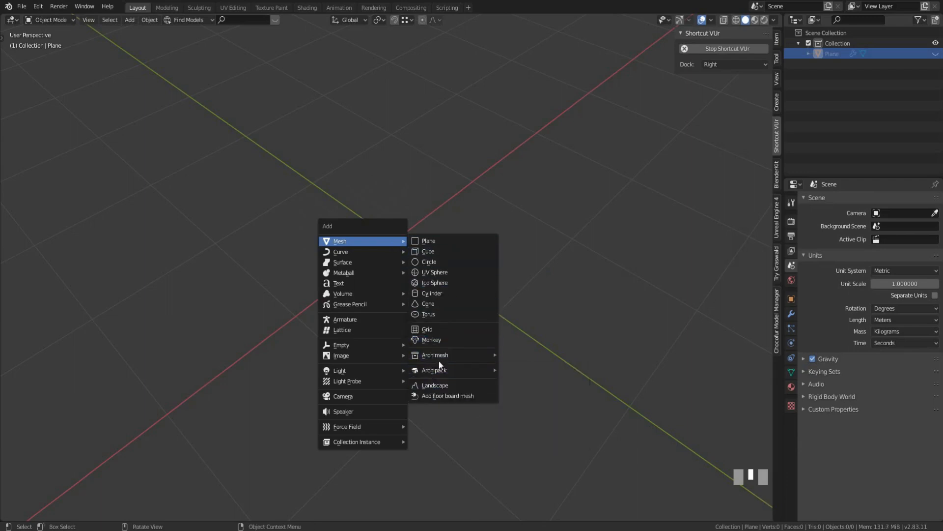
pyautogui.moveTo(370, 355)
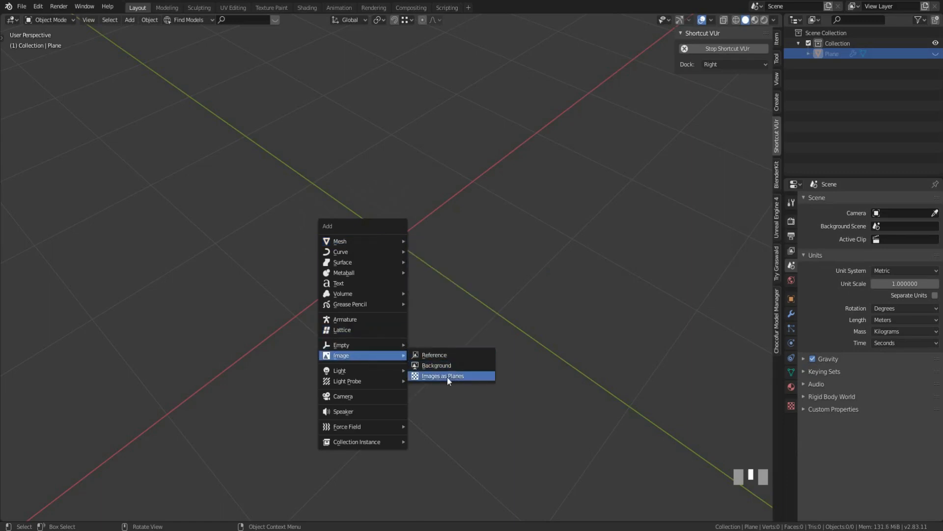
pyautogui.click(447, 376)
pyautogui.hotkey('alt', 'Tab')
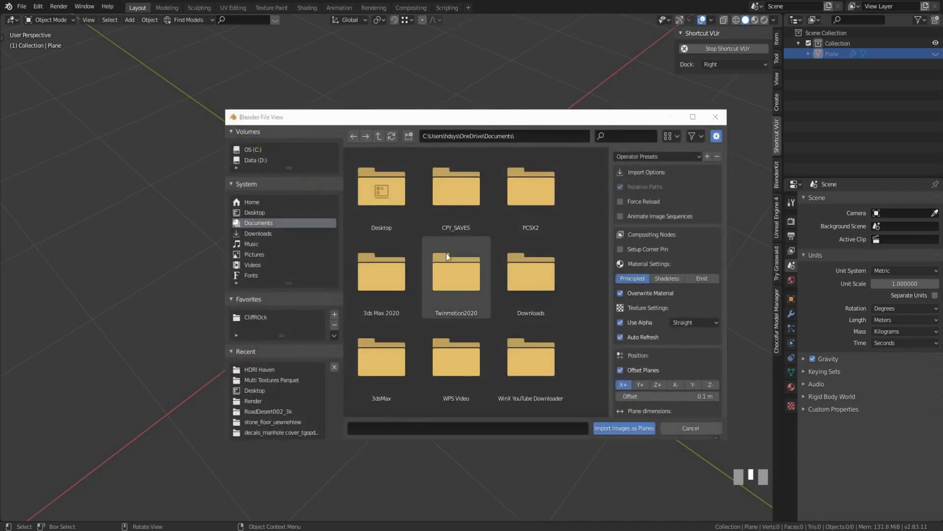
pyautogui.click(561, 181)
pyautogui.hotkey('ctrl', 'c')
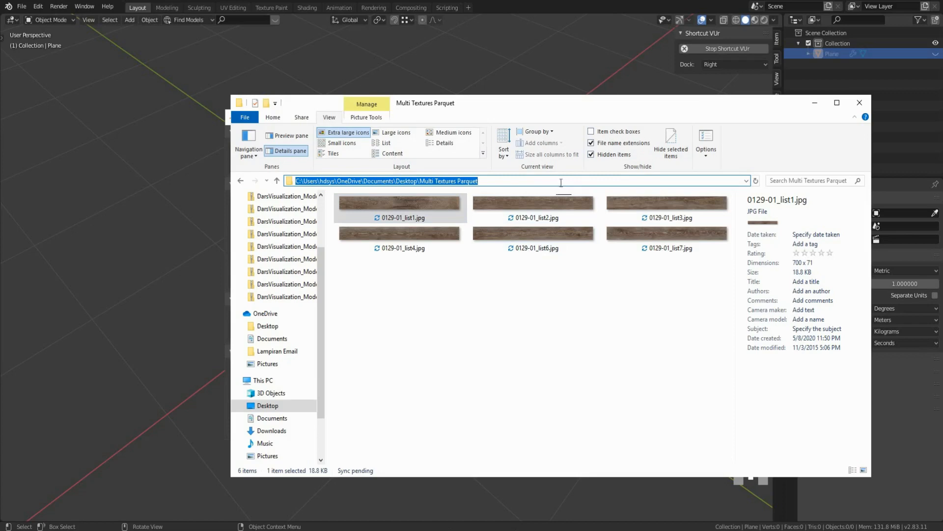
# Open the copied folder path in Blender's import dialog and import 0129-01_list1.jpg as a plane
pyautogui.click(526, 344)
pyautogui.click(553, 88)
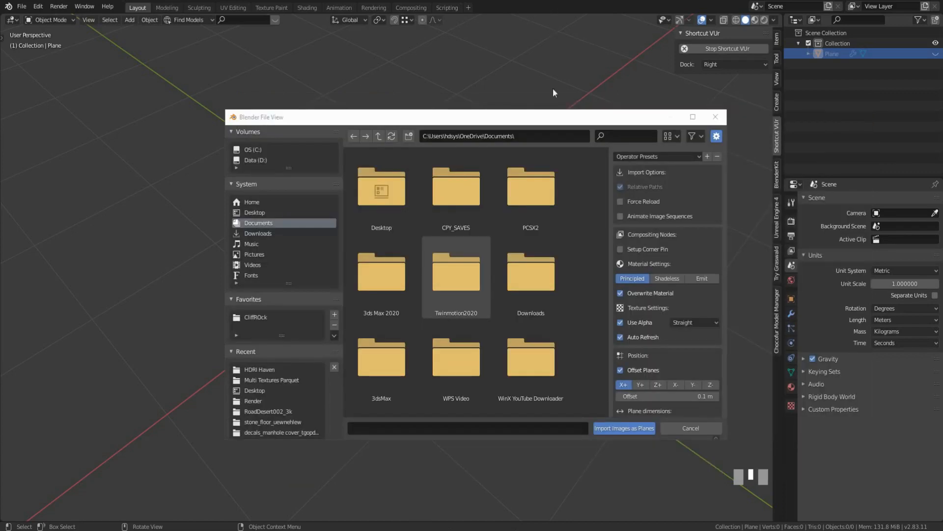
pyautogui.click(545, 138)
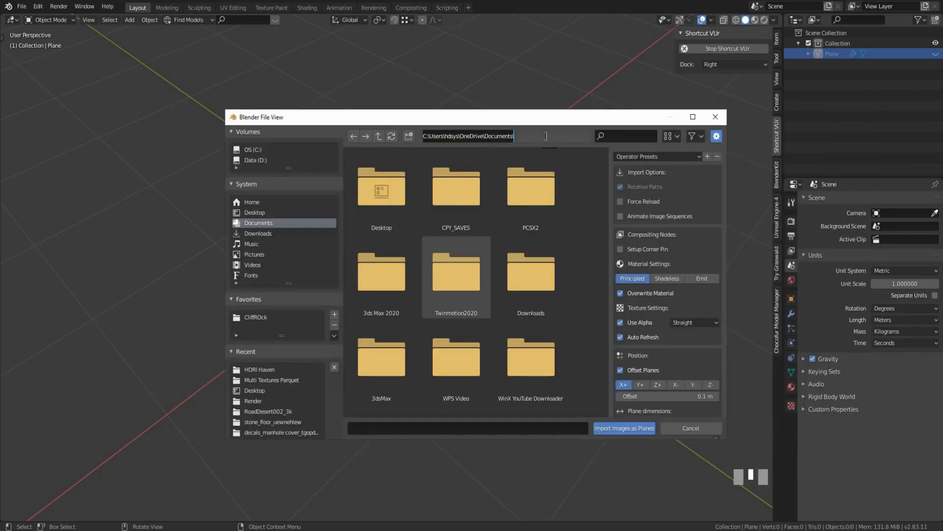
pyautogui.hotkey('ctrl', 'v')
pyautogui.press('Return')
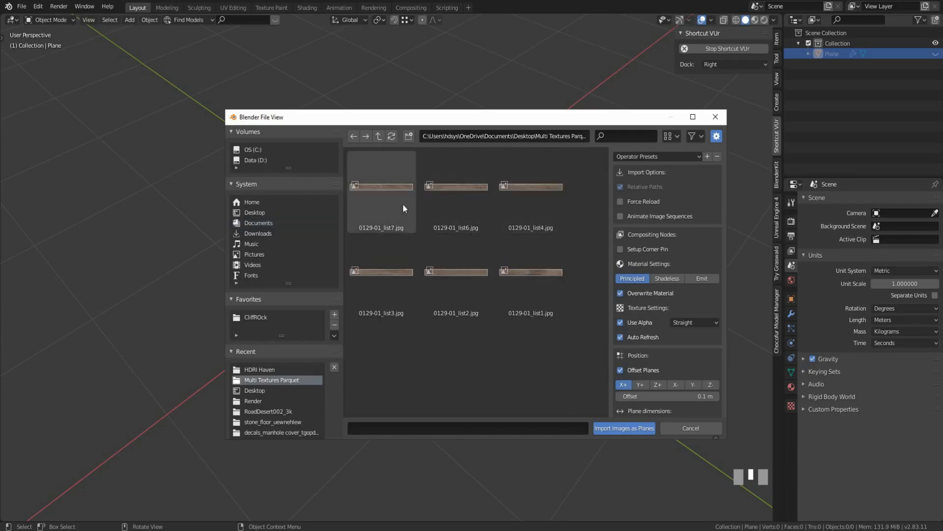
pyautogui.click(540, 294)
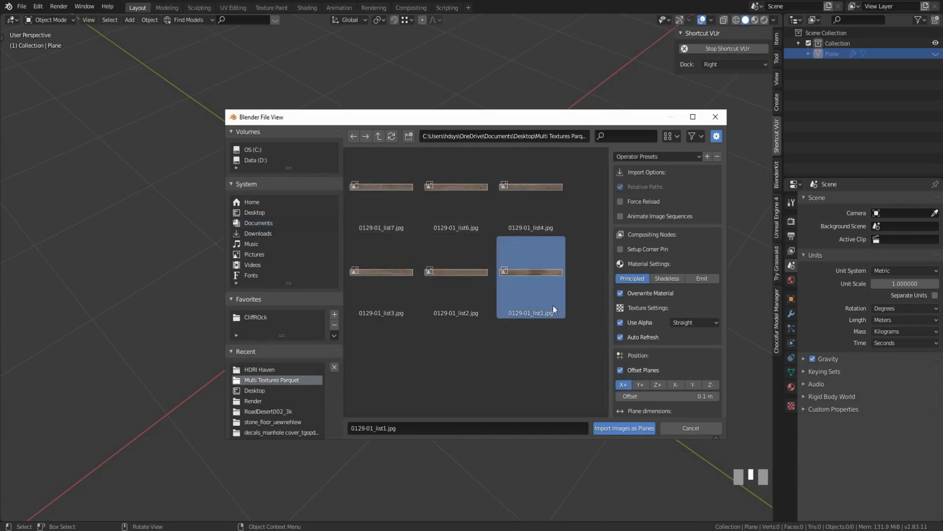
pyautogui.click(612, 431)
# Display the imported plank image in Material Preview shading so its wood texture can be viewed
pyautogui.scroll(-4, 539, 318)
pyautogui.press('z')
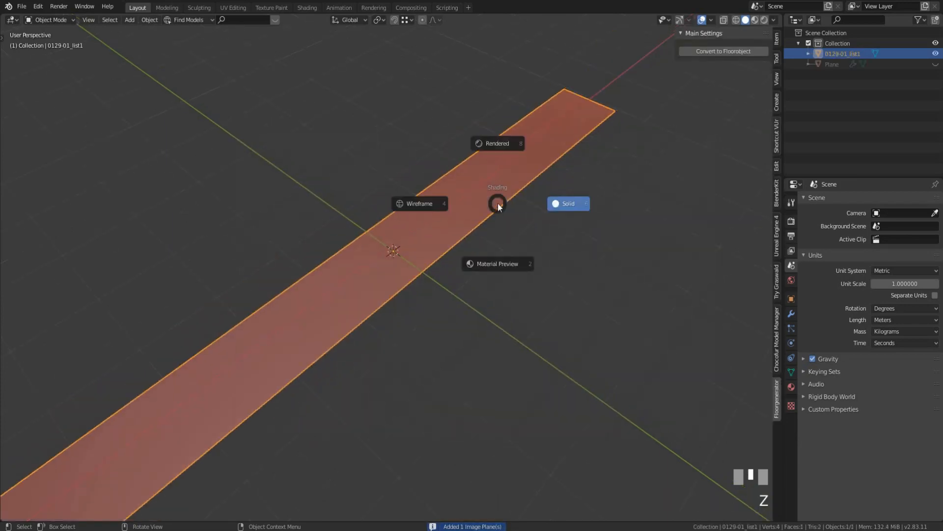
pyautogui.click(497, 204)
pyautogui.click(754, 20)
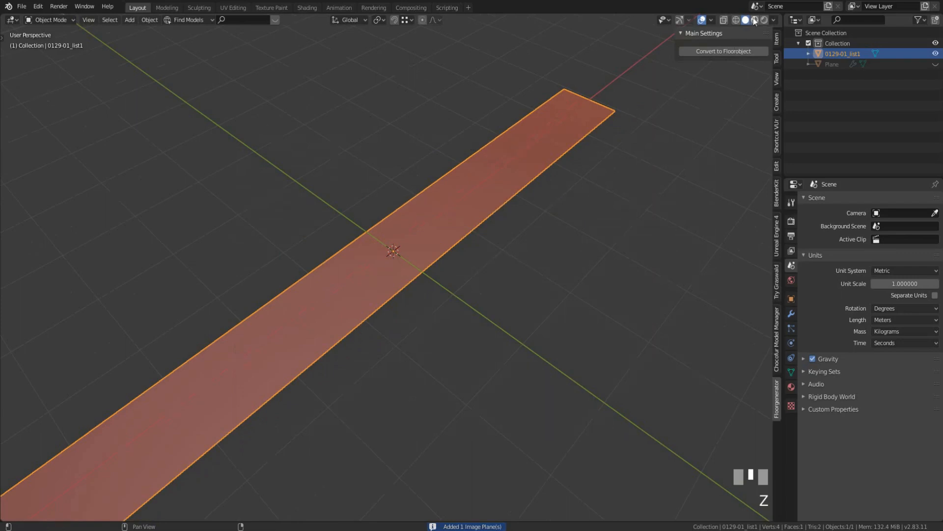
pyautogui.scroll(-3, 488, 227)
pyautogui.moveTo(482, 230); pyautogui.dragTo(450, 229, button='middle')
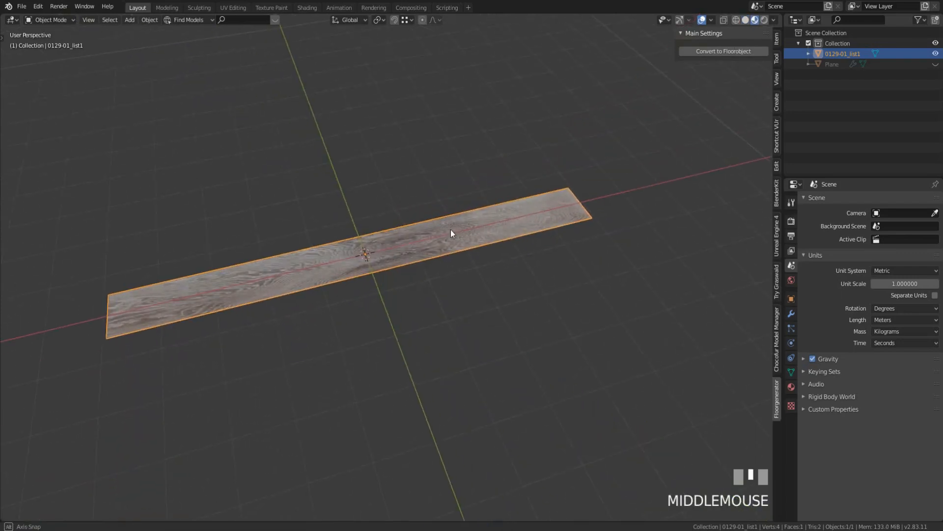
# Check the imported plank's transform dimensions and inspect its texture in perspective and from the top view
pyautogui.click(778, 36)
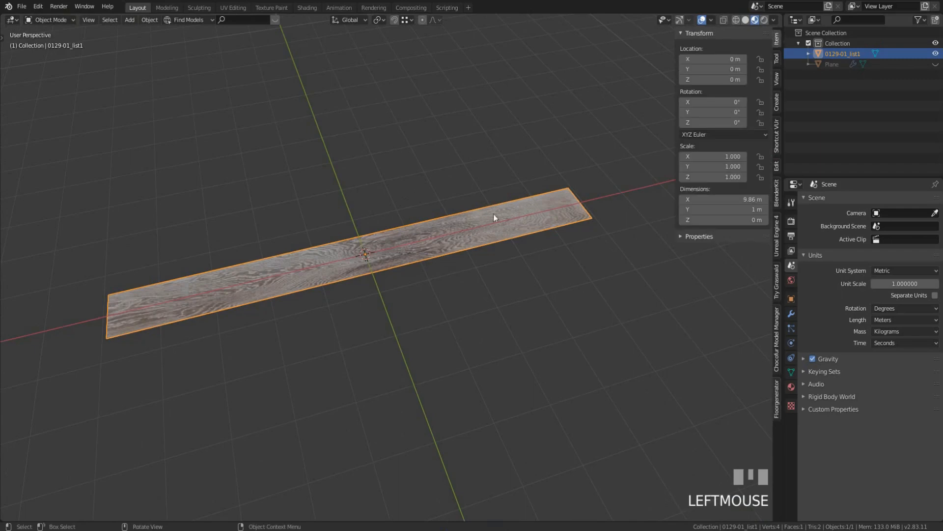
pyautogui.scroll(2, 461, 242)
pyautogui.keyDown('shift'); pyautogui.moveTo(462, 243); pyautogui.dragTo(482, 234, button='middle'); pyautogui.keyUp('shift')
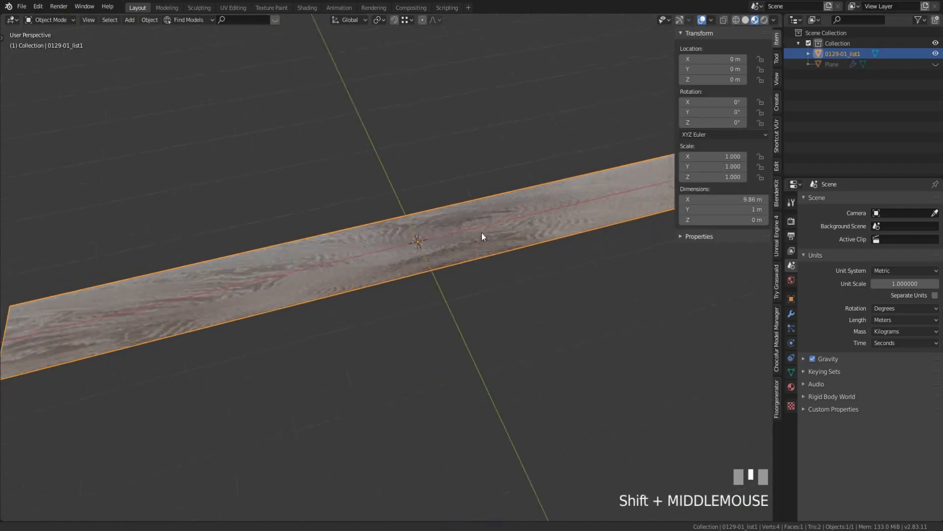
pyautogui.scroll(-2, 484, 231)
pyautogui.moveTo(561, 240); pyautogui.dragTo(695, 205, button='middle')
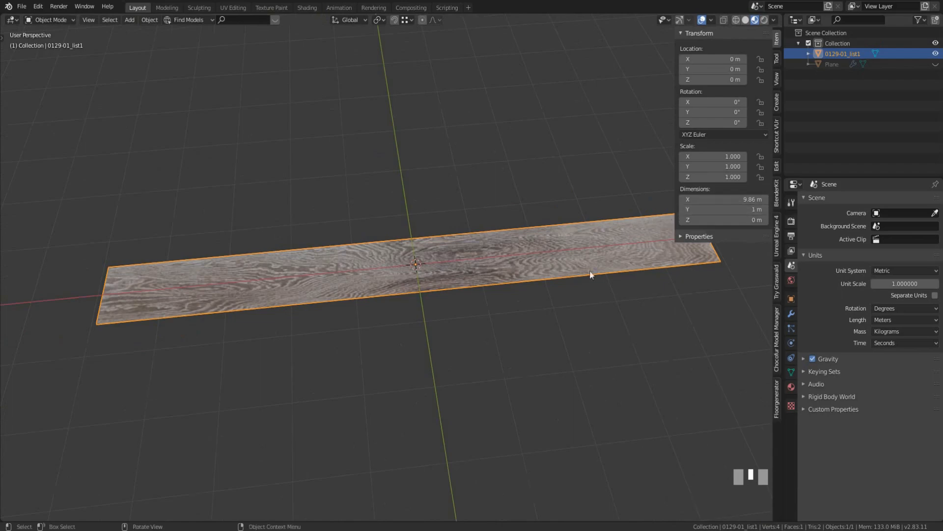
pyautogui.scroll(-2, 500, 290)
pyautogui.keyDown('shift'); pyautogui.moveTo(500, 290); pyautogui.dragTo(450, 255, button='middle'); pyautogui.keyUp('shift')
pyautogui.press('KP_7')
pyautogui.scroll(2, 450, 257)
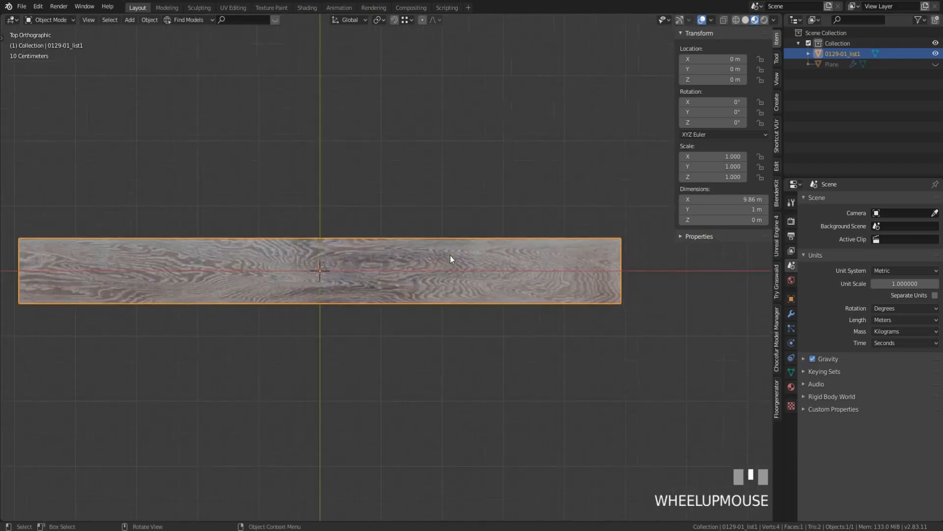
# Scale the imported plank image plane uniformly by a factor of 0.12
pyautogui.scroll(-1, 343, 288)
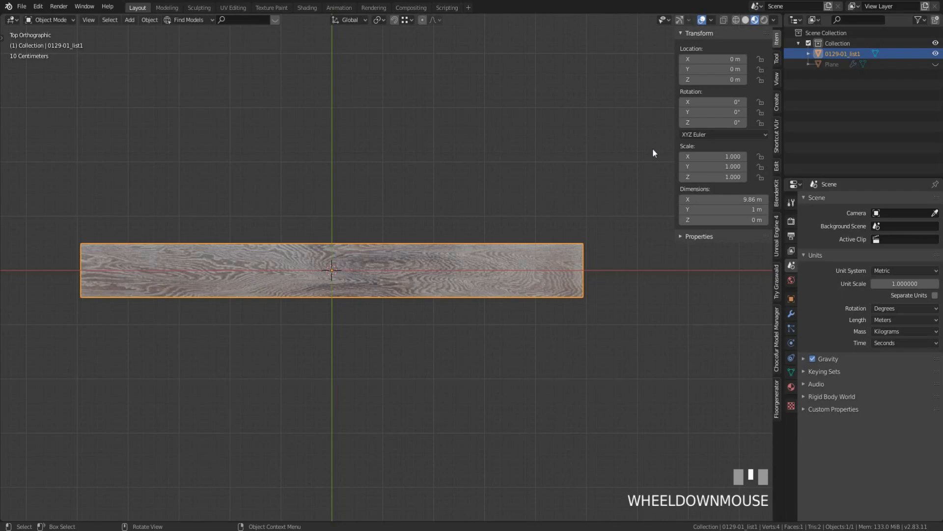
pyautogui.write('s.1')
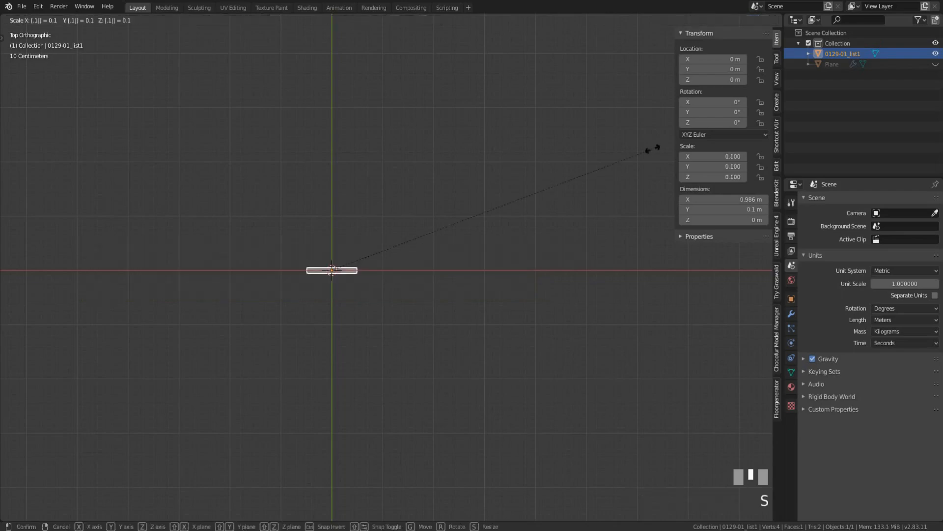
pyautogui.write('2')
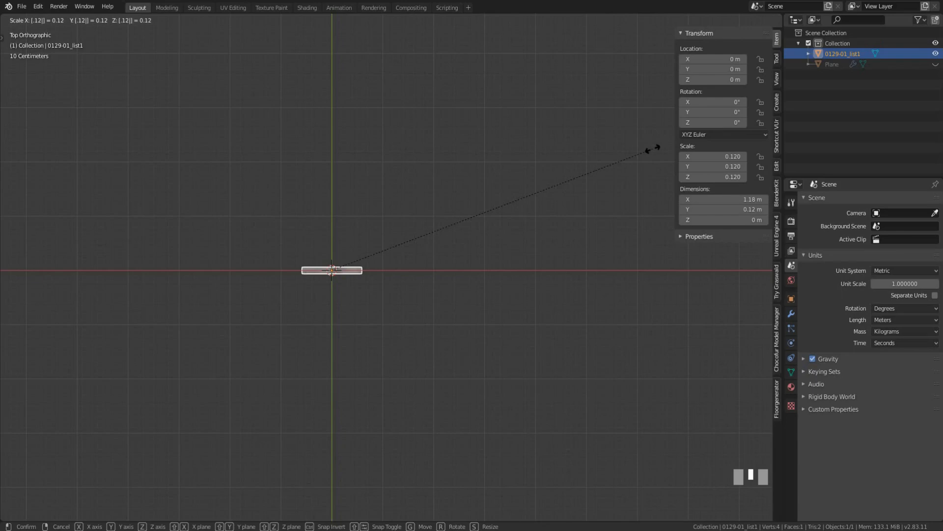
pyautogui.click(653, 148)
pyautogui.scroll(5, 319, 293)
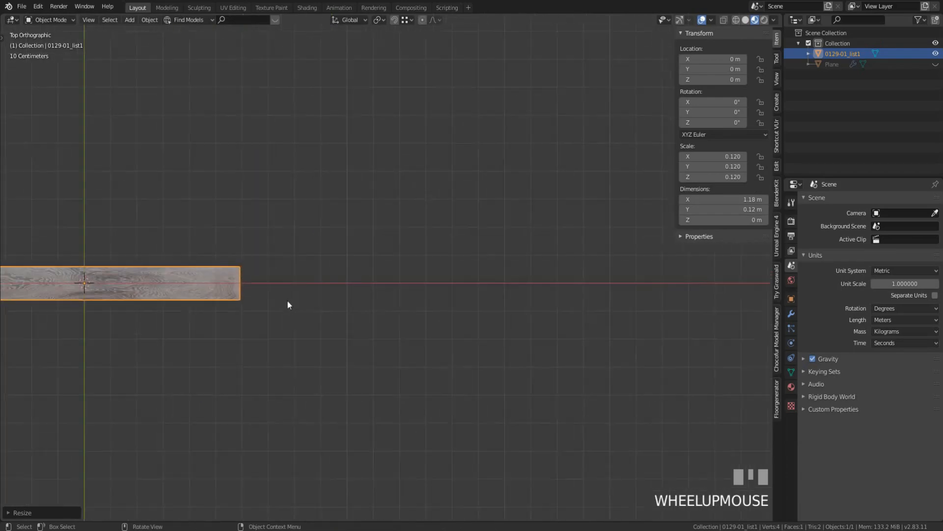
pyautogui.keyDown('shift'); pyautogui.moveTo(287, 301); pyautogui.dragTo(451, 259, button='middle'); pyautogui.keyUp('shift')
pyautogui.scroll(1, 443, 259)
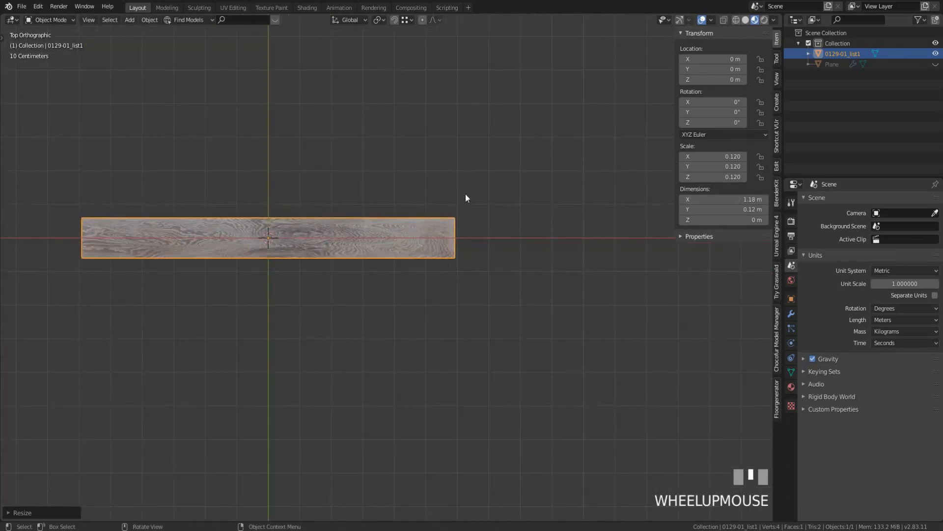
# Fine-tune the plank image's uniform scale to a length of about 1.2 m and check its exact width
pyautogui.press('s')
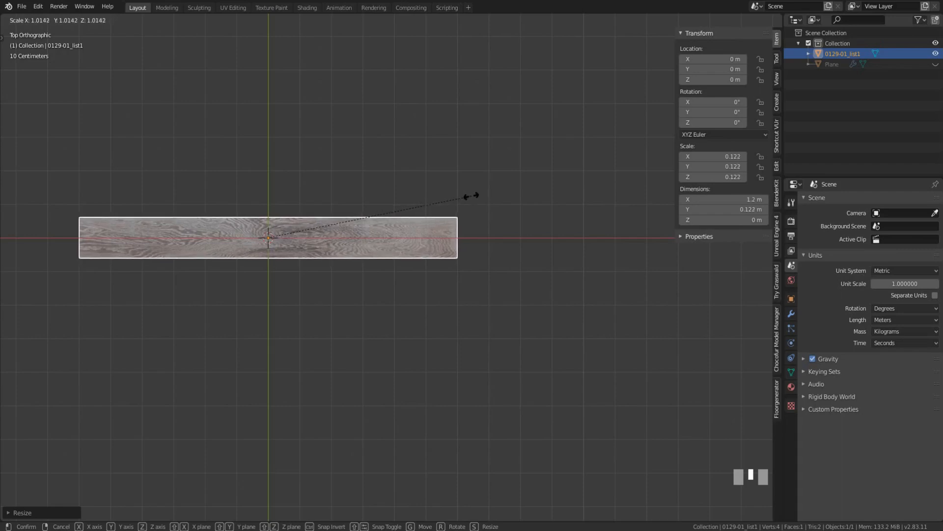
pyautogui.click(471, 196)
pyautogui.click(755, 211)
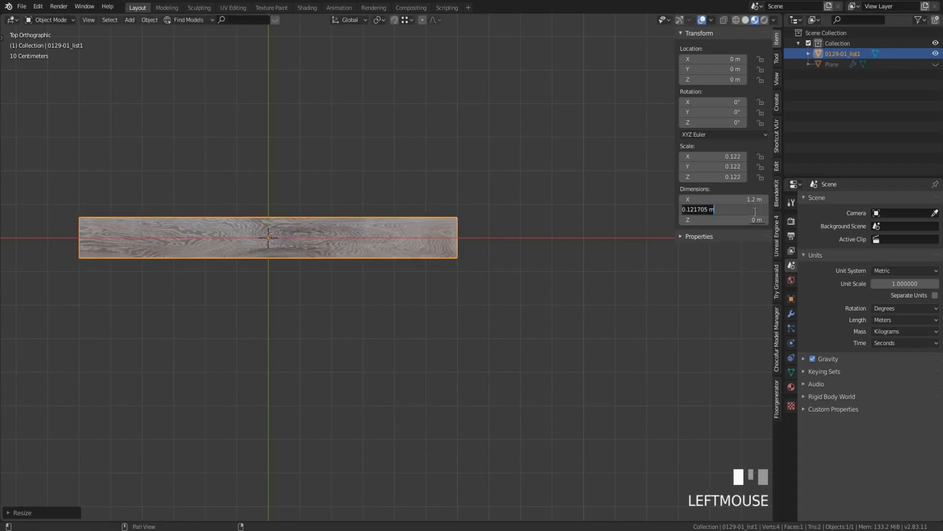
pyautogui.click(735, 249)
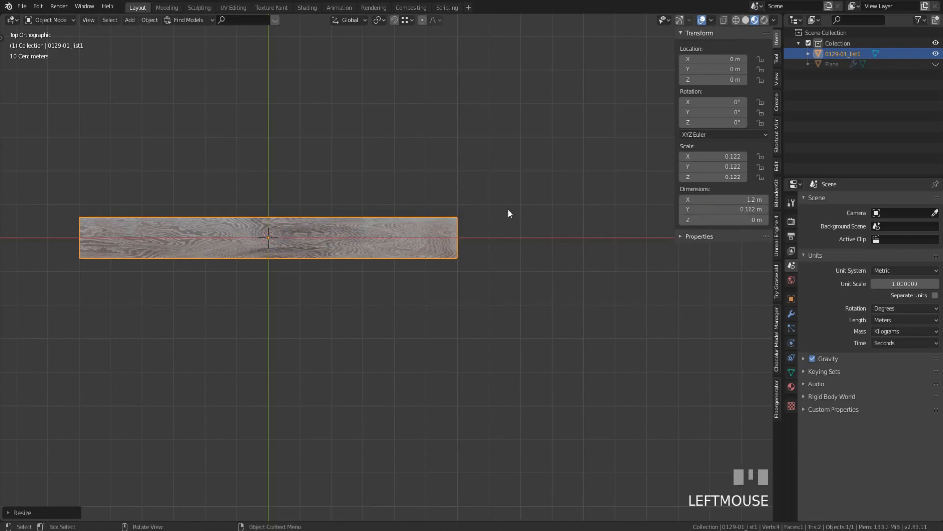
pyautogui.press('s')
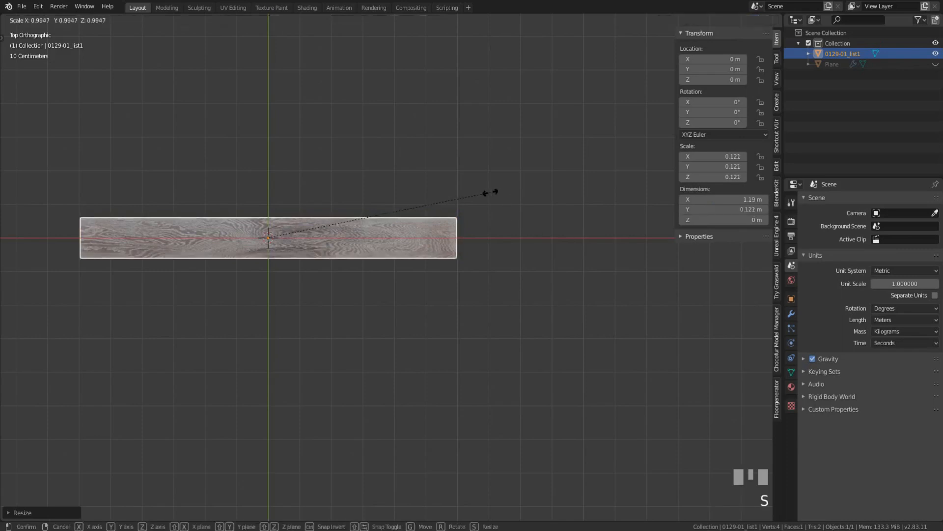
pyautogui.keyDown('shift'); pyautogui.click(494, 193); pyautogui.keyUp('shift')
pyautogui.click(743, 211)
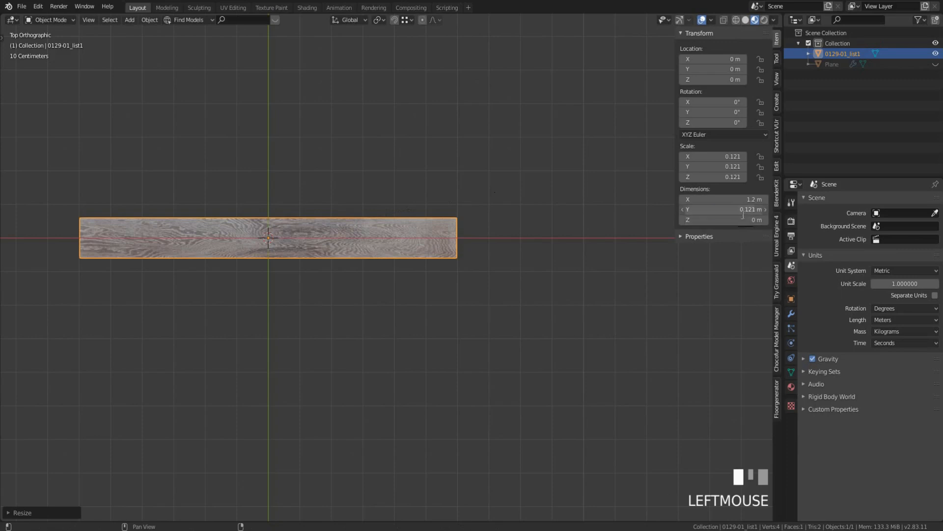
pyautogui.click(719, 274)
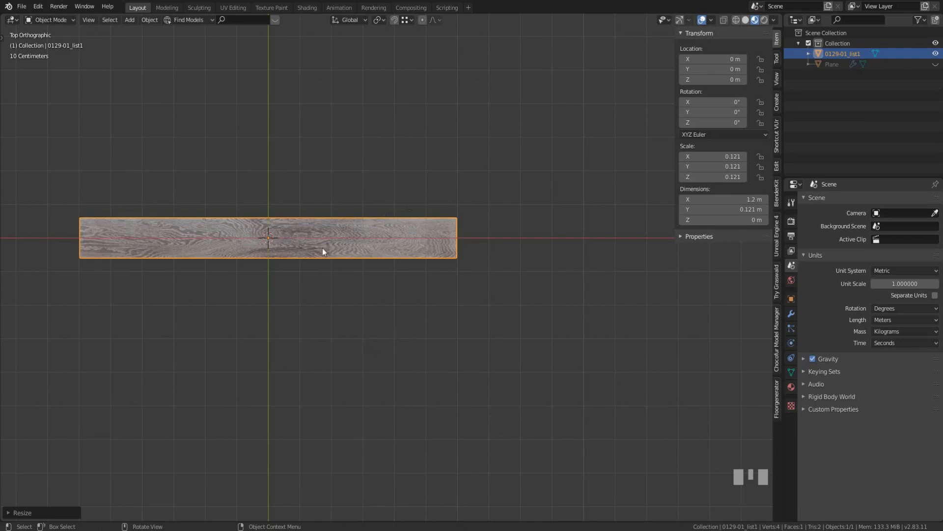
# Switch to File Explorer and compare the pixel dimensions of the plank images in the Multi Textures Parquet folder, then return to Blender
pyautogui.scroll(-3, 325, 279)
pyautogui.hotkey('alt', 'Tab')
pyautogui.click(406, 208)
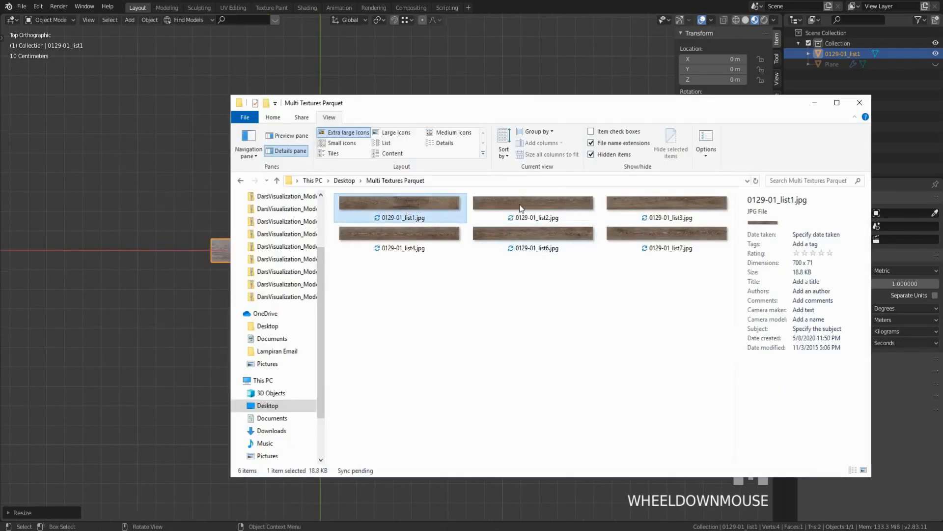
pyautogui.click(527, 205)
pyautogui.click(660, 206)
pyautogui.click(645, 236)
pyautogui.click(531, 245)
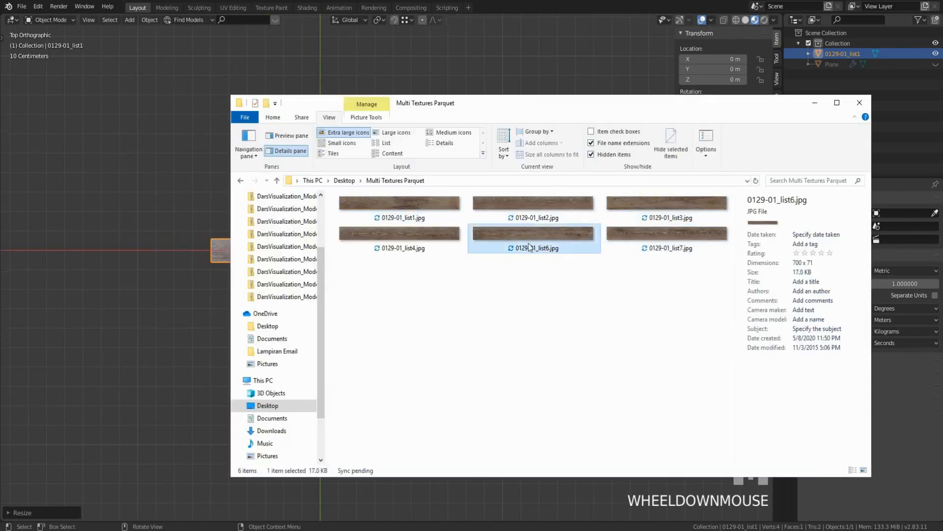
pyautogui.doubleClick(417, 237)
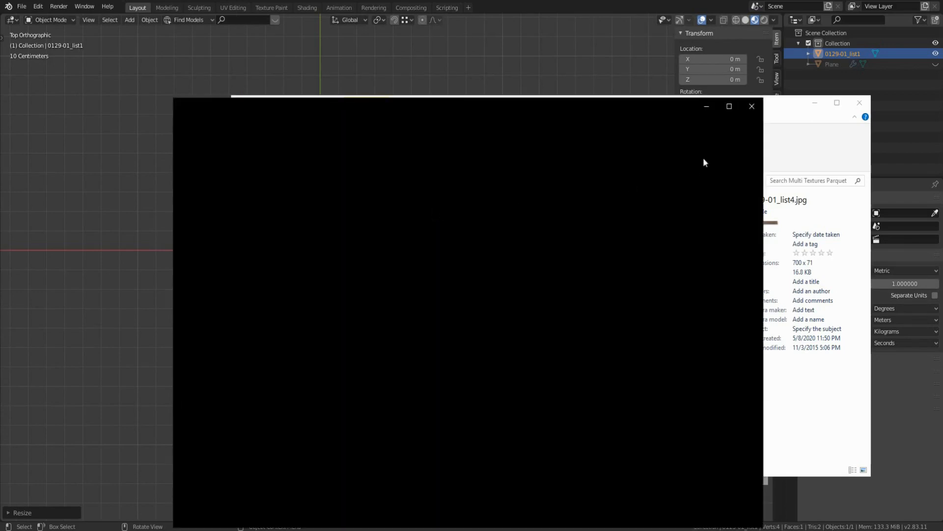
pyautogui.click(751, 108)
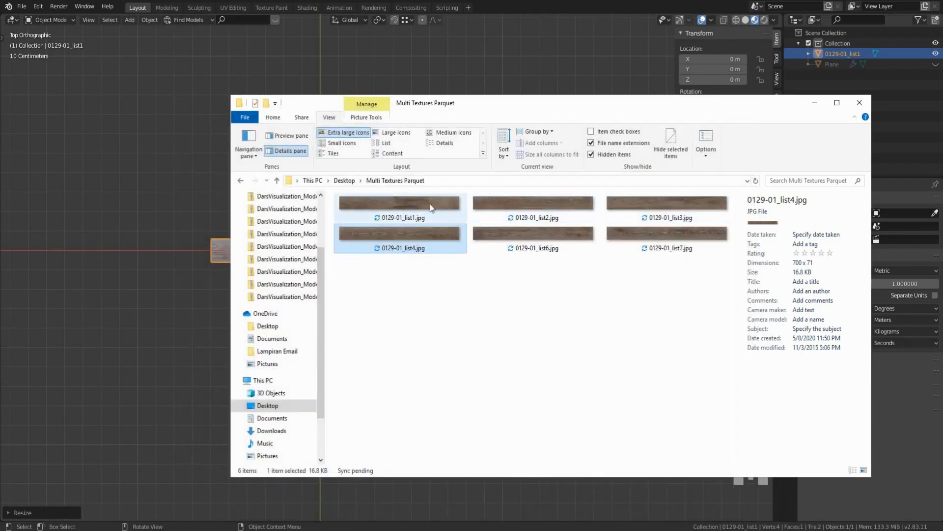
pyautogui.click(815, 103)
# Readjust the plank image's uniform scale to about 1.2 m long and 0.122 m wide
pyautogui.scroll(3, 286, 248)
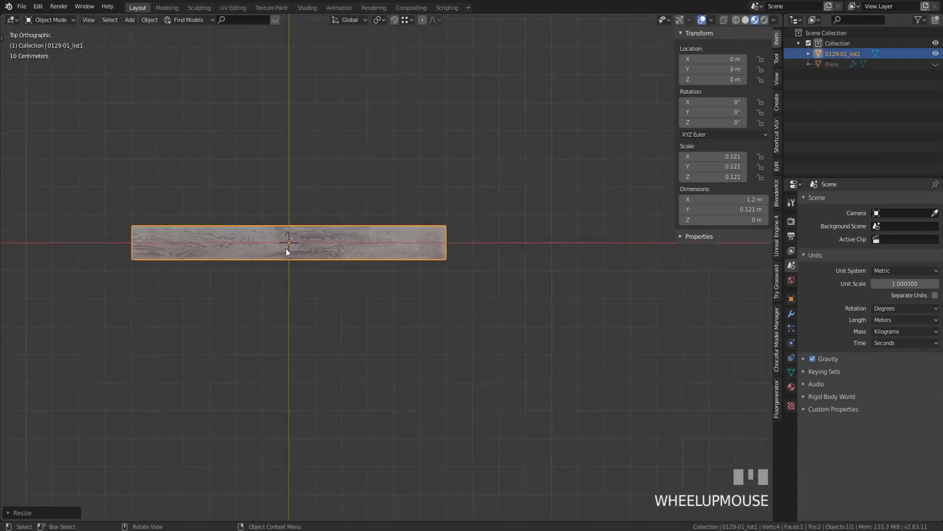
pyautogui.keyDown('shift'); pyautogui.moveTo(361, 240); pyautogui.dragTo(442, 240, button='middle'); pyautogui.keyUp('shift')
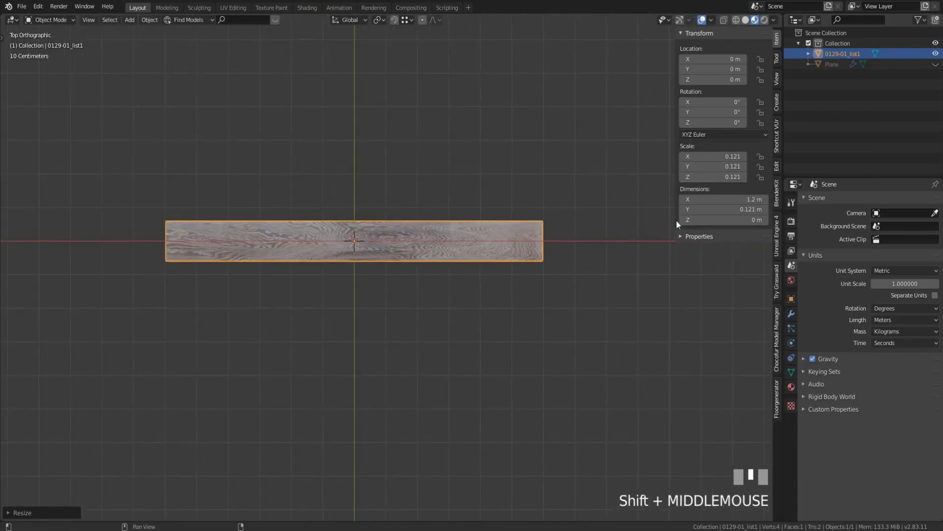
pyautogui.press('s')
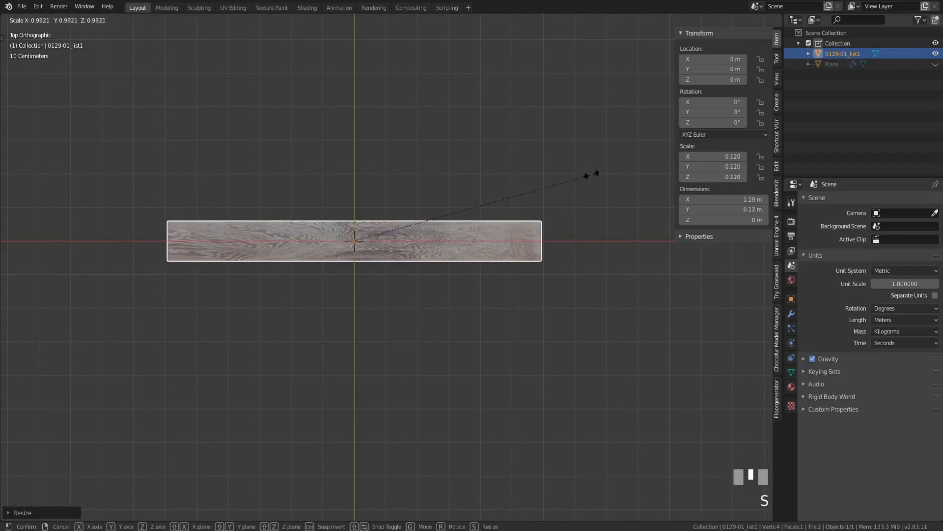
pyautogui.keyDown('shift'); pyautogui.click(606, 169); pyautogui.keyUp('shift')
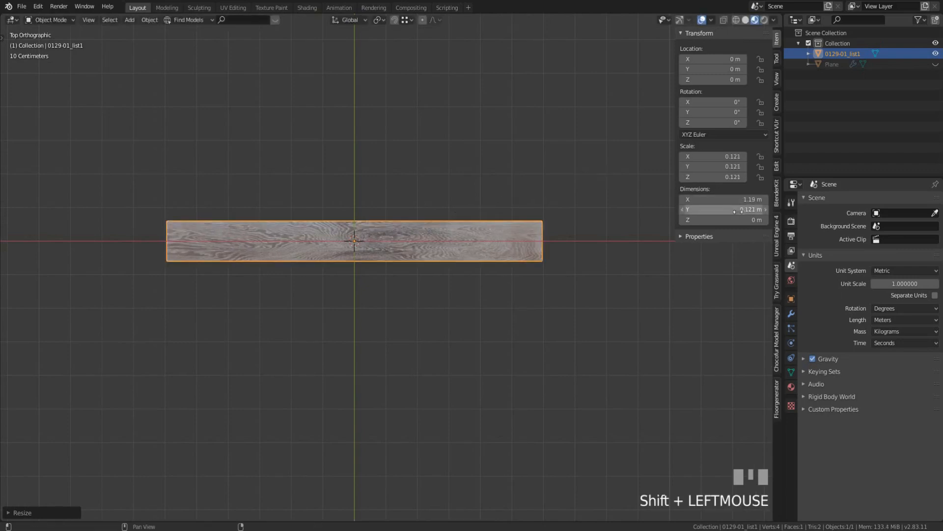
pyautogui.press('s')
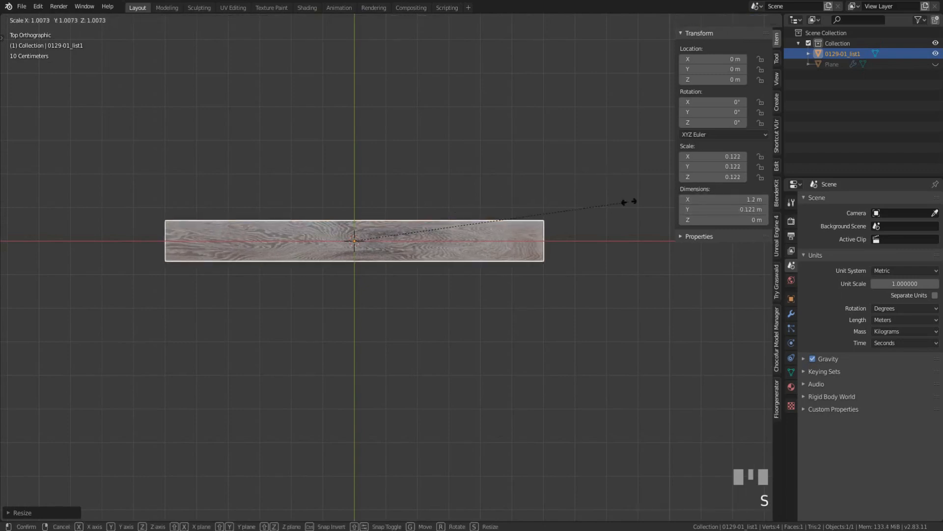
pyautogui.keyDown('shift'); pyautogui.click(630, 202); pyautogui.keyUp('shift')
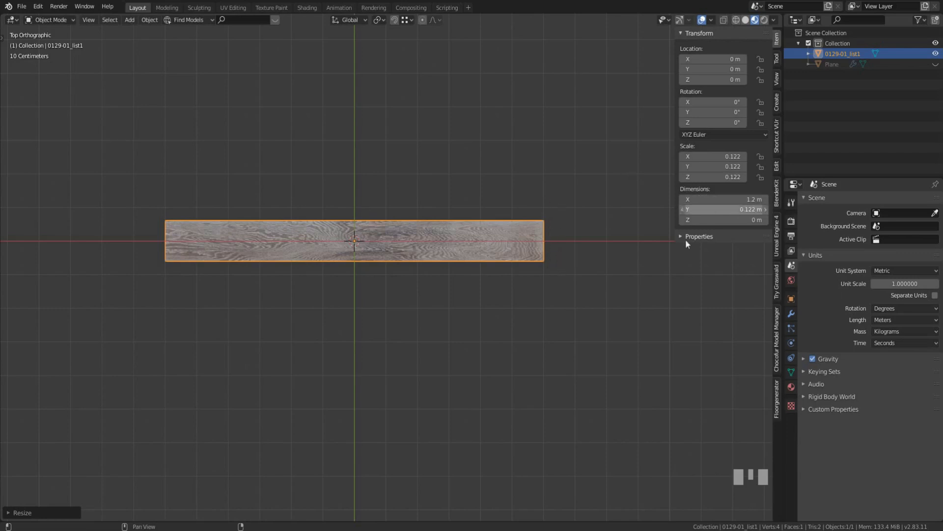
# Delete the plank image plane and unhide the generated floor
pyautogui.press('x')
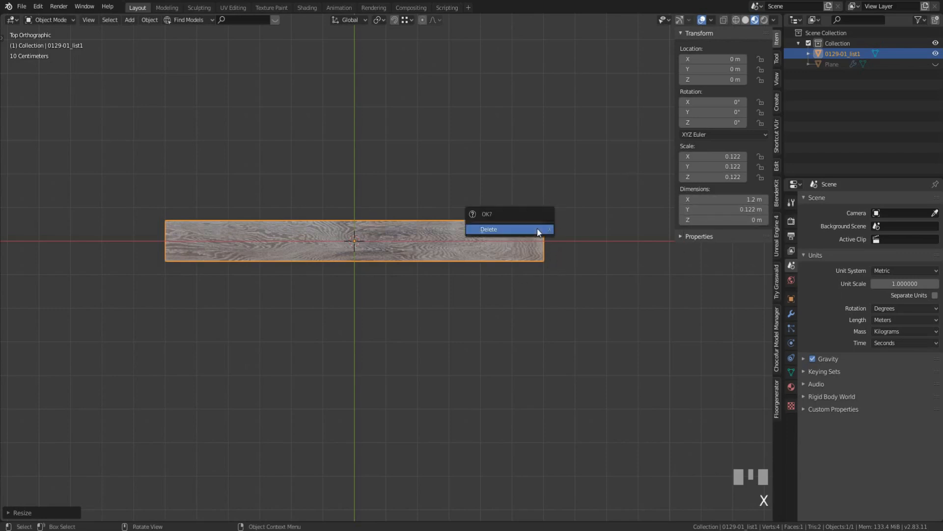
pyautogui.click(538, 229)
pyautogui.hotkey('alt', 'h')
pyautogui.scroll(-2, 442, 243)
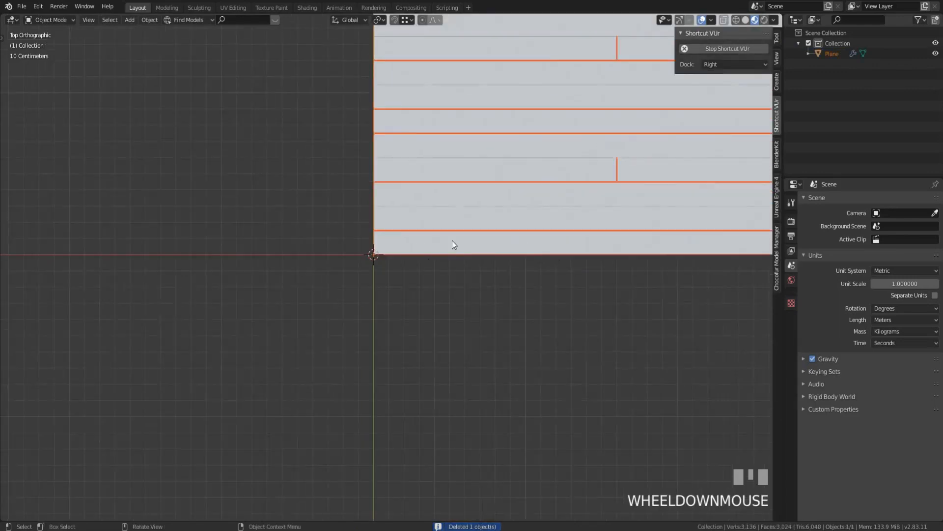
pyautogui.keyDown('shift'); pyautogui.moveTo(451, 244); pyautogui.dragTo(421, 299, button='middle'); pyautogui.keyUp('shift')
pyautogui.scroll(-2, 420, 295)
pyautogui.scroll(2, 507, 267)
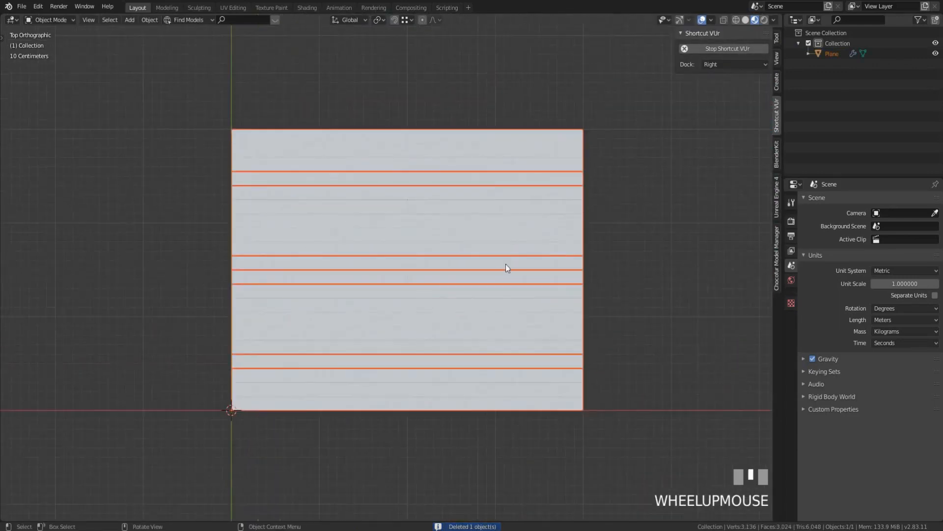
# Select the floor, display its Floorgenerator settings and show the planks in wireframe
pyautogui.click(527, 254)
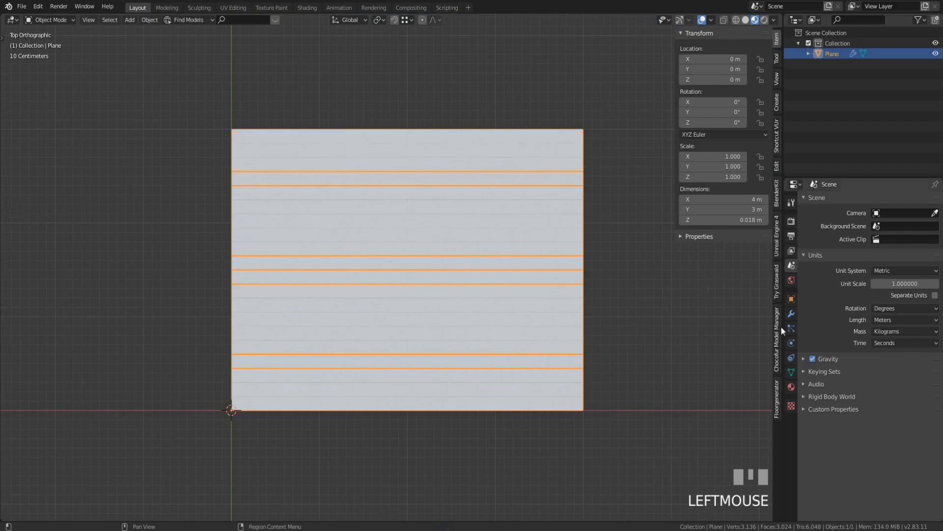
pyautogui.click(778, 403)
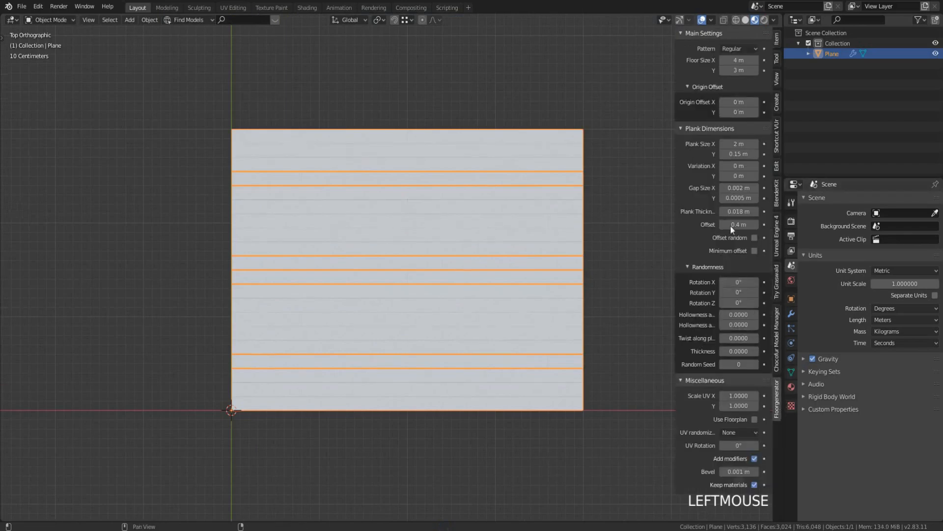
pyautogui.press('z')
pyautogui.click(338, 233)
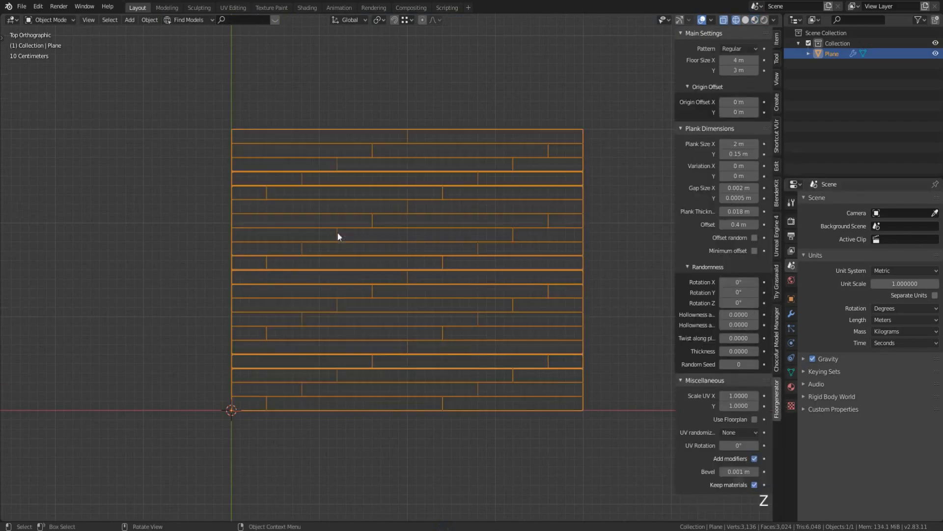
pyautogui.scroll(2, 454, 257)
pyautogui.keyDown('shift'); pyautogui.moveTo(454, 257); pyautogui.dragTo(465, 265, button='middle'); pyautogui.keyUp('shift')
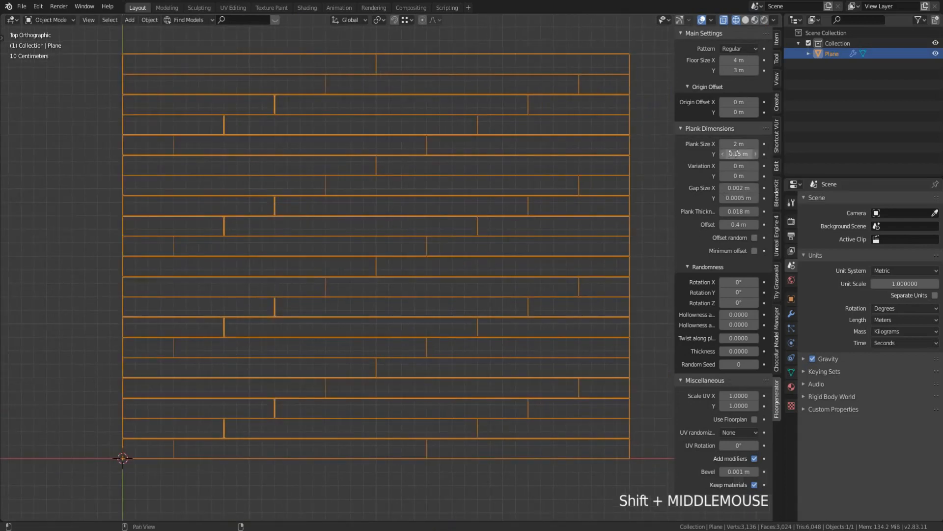
# Set the floor's plank size to 1.2 m in X and 0.12 m in Y
pyautogui.click(737, 143)
pyautogui.write('1.2')
pyautogui.press('KP_Enter')
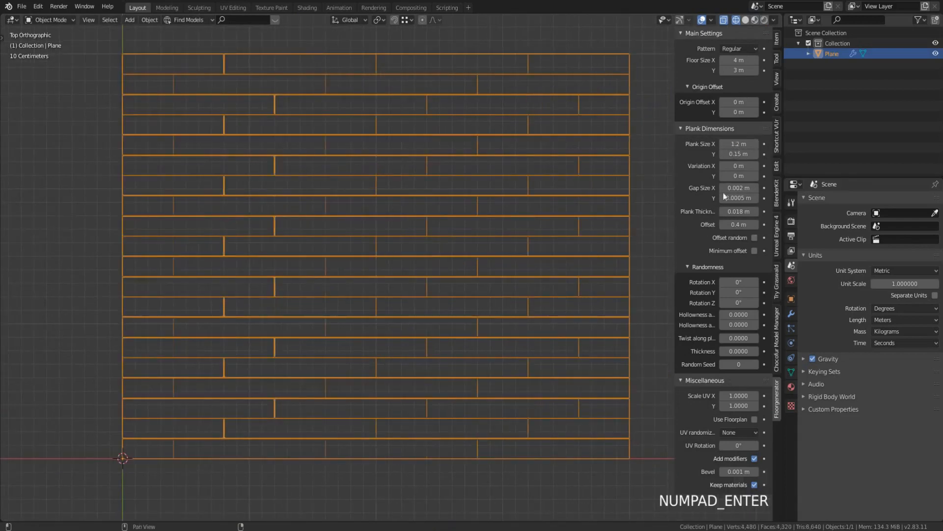
pyautogui.click(740, 154)
pyautogui.write('0.12')
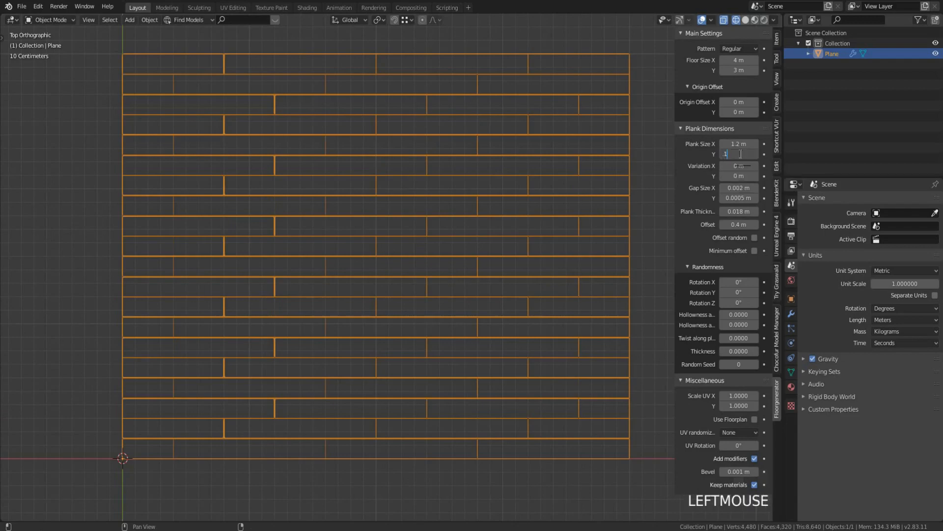
pyautogui.press('KP_Enter')
# Try a slightly larger Y plank size on the floor, then return it to 0.12 m
pyautogui.click(739, 154)
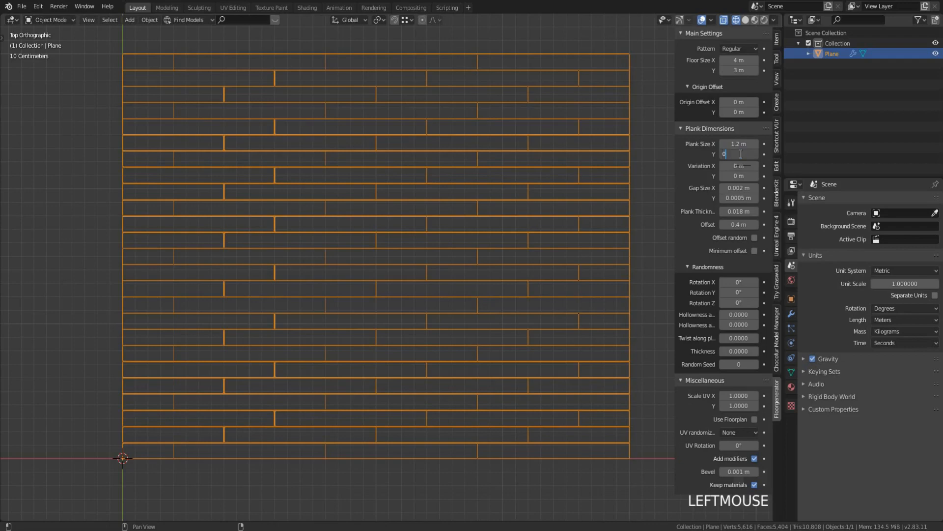
pyautogui.press('BackSpace')
pyautogui.press('BackSpace')
pyautogui.write('2')
pyautogui.press('KP_Enter')
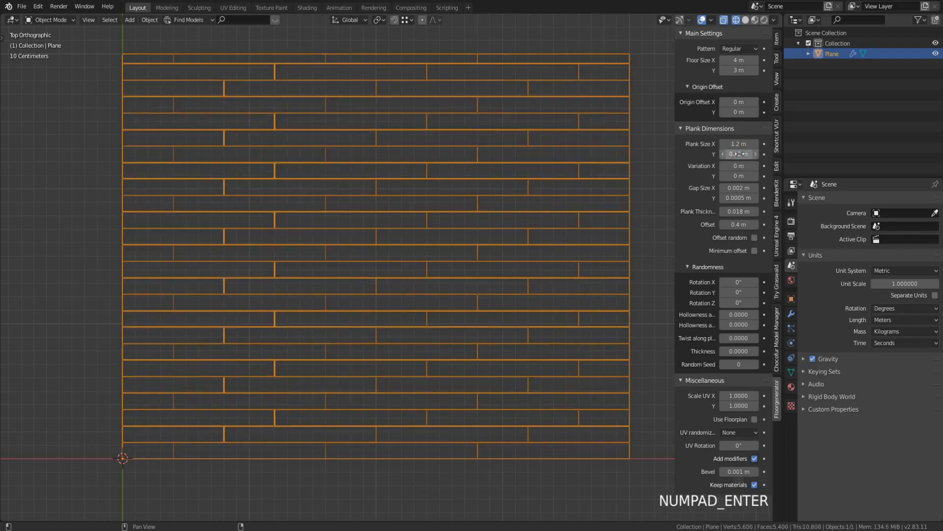
pyautogui.click(739, 154)
pyautogui.write('0.12')
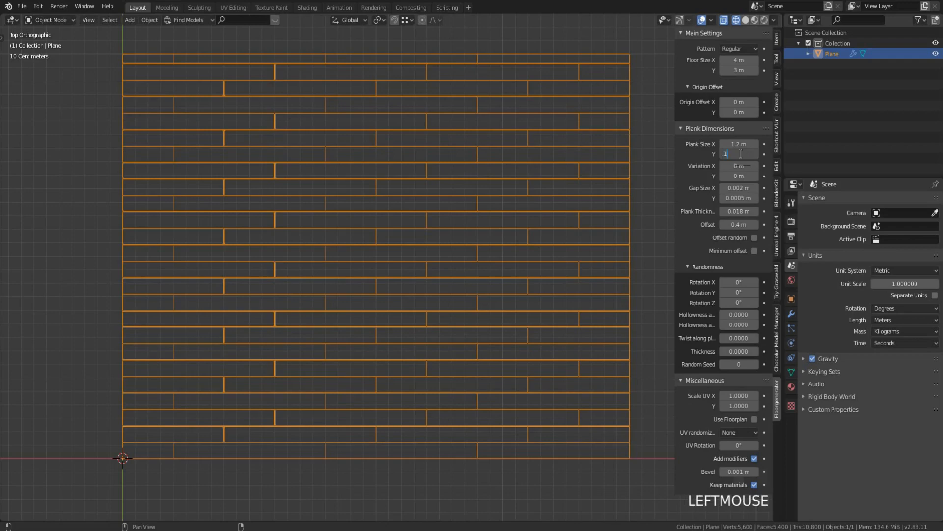
pyautogui.press('KP_Enter')
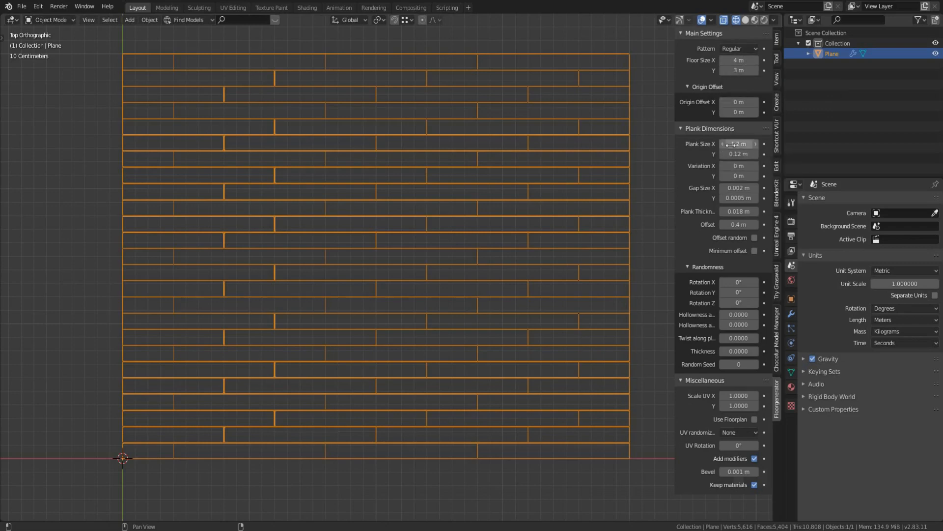
# Set the generated floor's size to 3.6 m in X and 3.6 m in Y
pyautogui.click(741, 60)
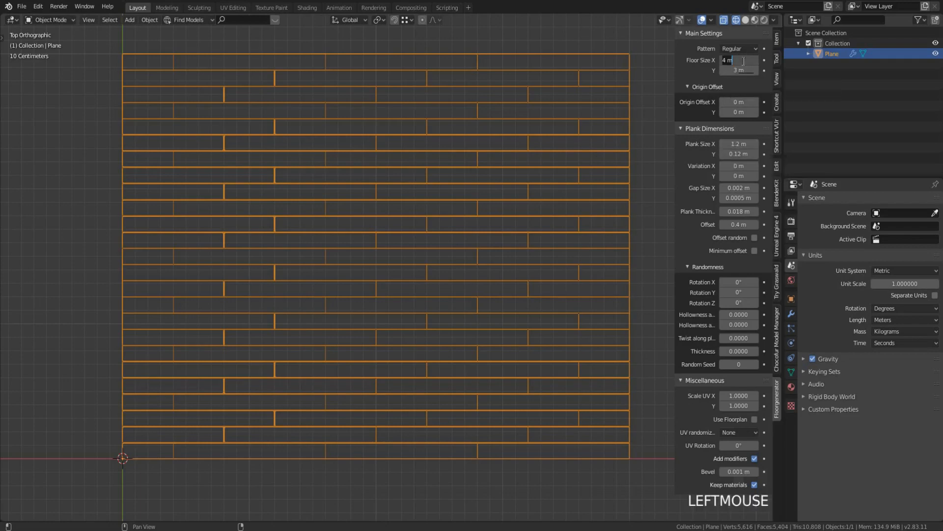
pyautogui.write('3.6')
pyautogui.press('KP_Enter')
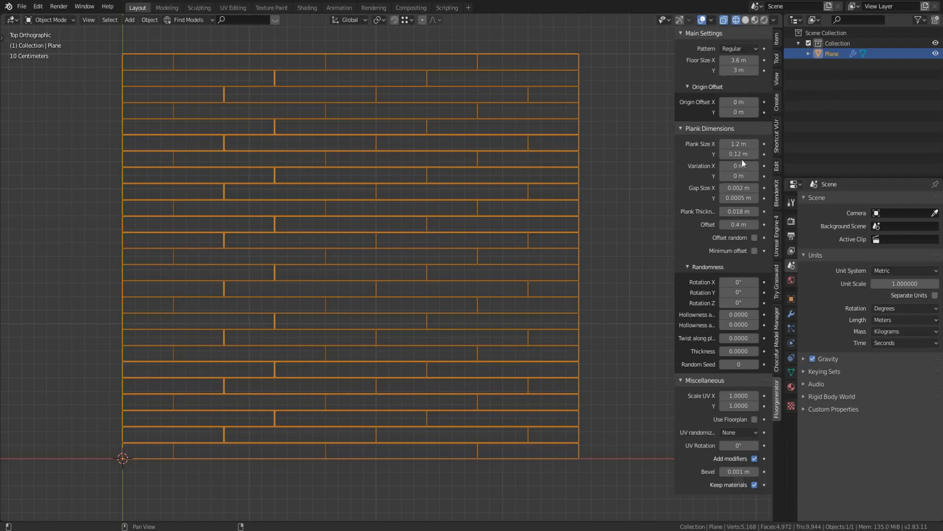
pyautogui.click(741, 70)
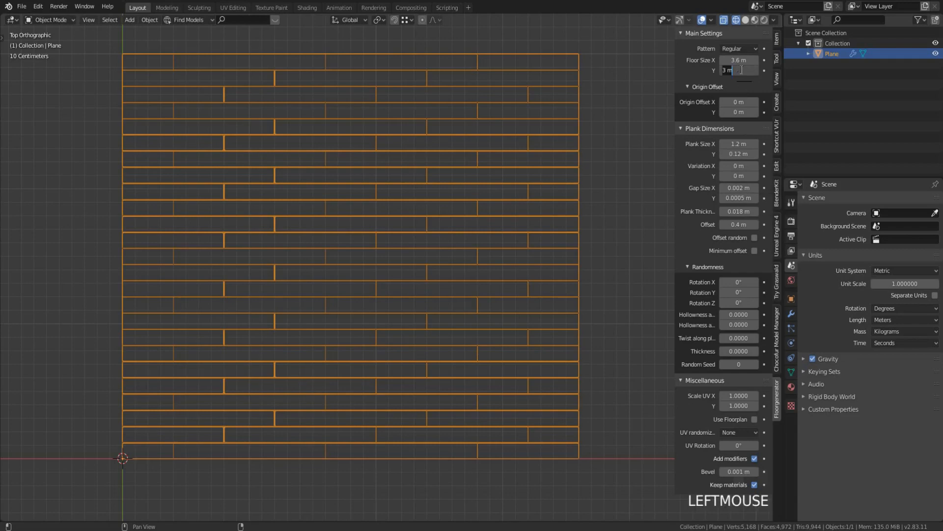
pyautogui.write('3.6')
pyautogui.press('KP_Enter')
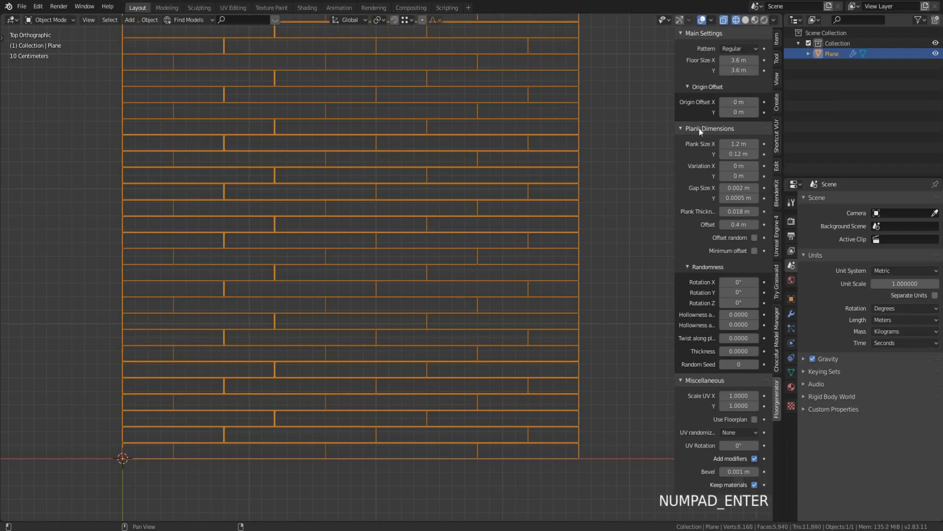
pyautogui.scroll(-2, 567, 201)
pyautogui.scroll(-1, 568, 201)
pyautogui.scroll(1, 568, 201)
pyautogui.moveTo(568, 201)
pyautogui.keyDown('shift'); pyautogui.mouseDown(button='middle')
pyautogui.moveTo(561, 219)
pyautogui.moveTo(570, 209)
pyautogui.mouseUp(button='middle'); pyautogui.keyUp('shift')
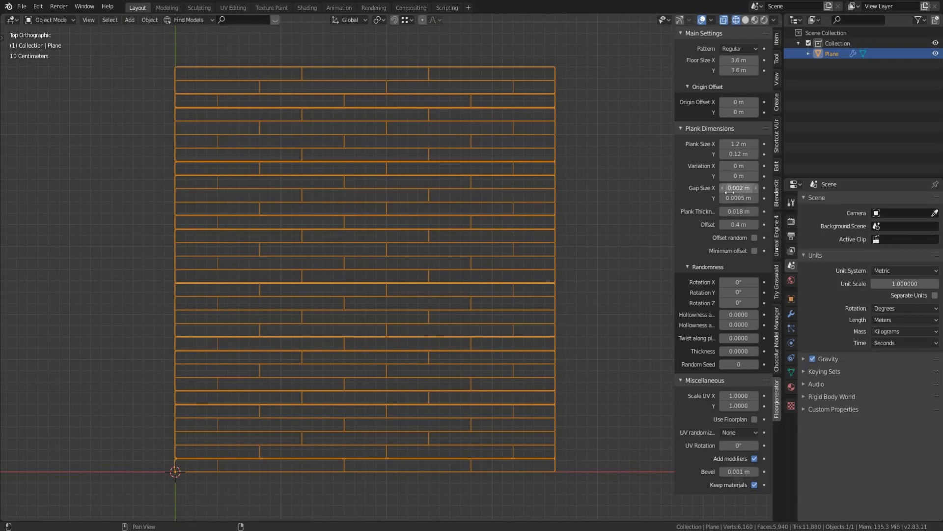
# Examine the gaps along the long and short plank edges at a joint between planks
pyautogui.scroll(5, 469, 287)
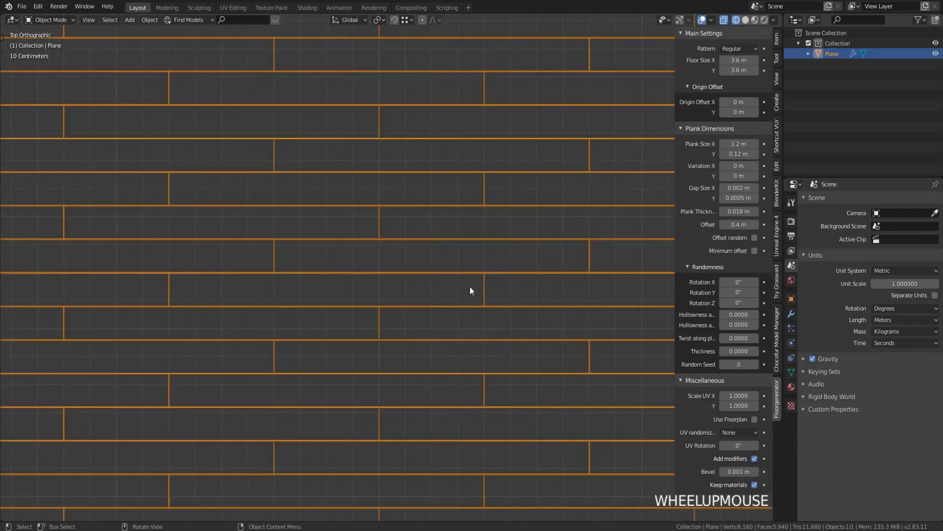
pyautogui.scroll(3, 503, 241)
pyautogui.keyDown('shift'); pyautogui.moveTo(549, 182); pyautogui.dragTo(412, 289, button='middle'); pyautogui.keyUp('shift')
pyautogui.scroll(4, 418, 288)
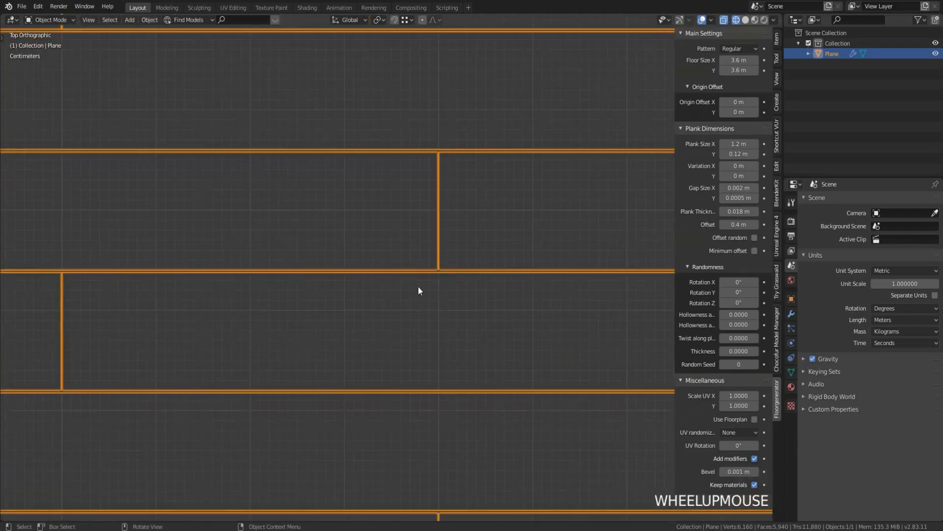
pyautogui.scroll(5, 482, 260)
pyautogui.scroll(-1, 544, 246)
pyautogui.keyDown('shift'); pyautogui.moveTo(544, 246); pyautogui.dragTo(472, 273, button='middle'); pyautogui.keyUp('shift')
pyautogui.scroll(4, 514, 299)
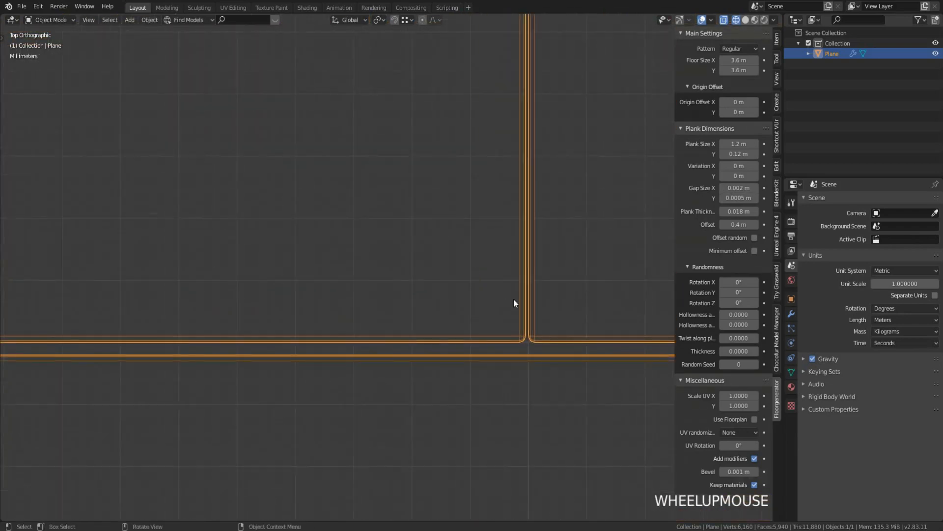
pyautogui.keyDown('shift'); pyautogui.moveTo(544, 298); pyautogui.dragTo(385, 282, button='middle'); pyautogui.keyUp('shift')
pyautogui.scroll(2, 376, 284)
pyautogui.scroll(1, 375, 284)
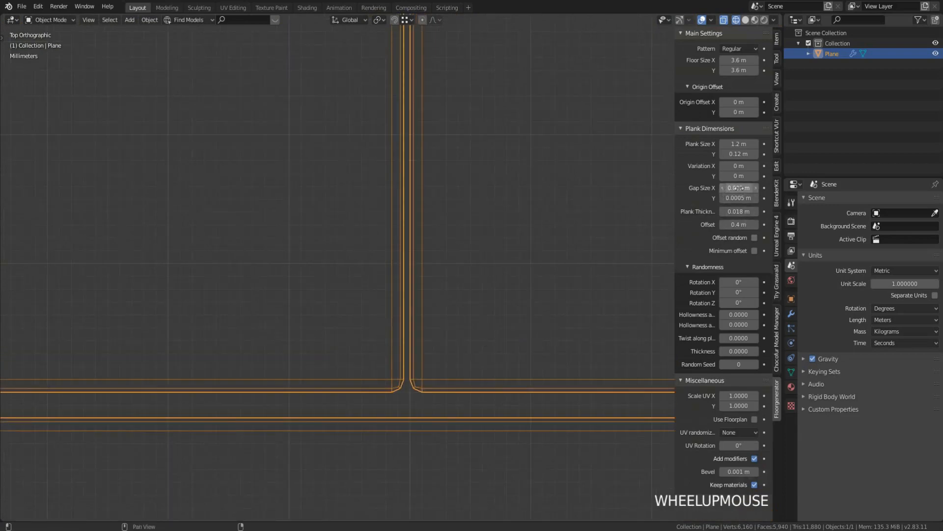
pyautogui.scroll(2, 440, 368)
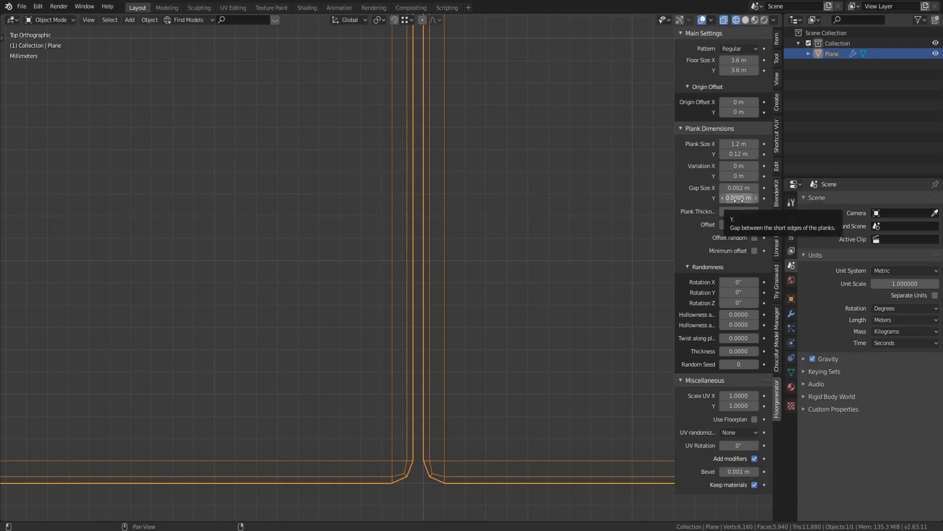
pyautogui.keyDown('shift'); pyautogui.moveTo(436, 407); pyautogui.dragTo(448, 233, button='middle'); pyautogui.keyUp('shift')
pyautogui.scroll(3, 432, 188)
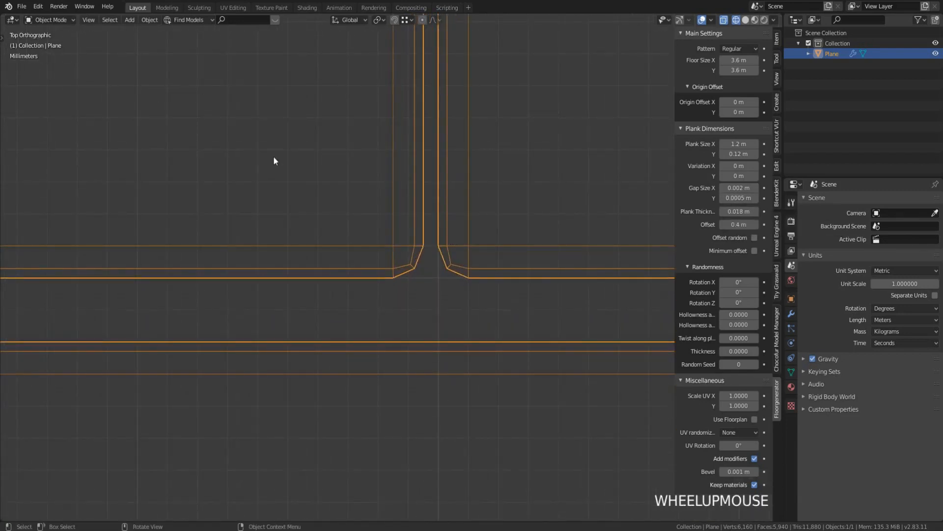
# Measure the gap between the planks' short edges and the gap between their long edges at the joint
pyautogui.press('t')
pyautogui.click(13, 174)
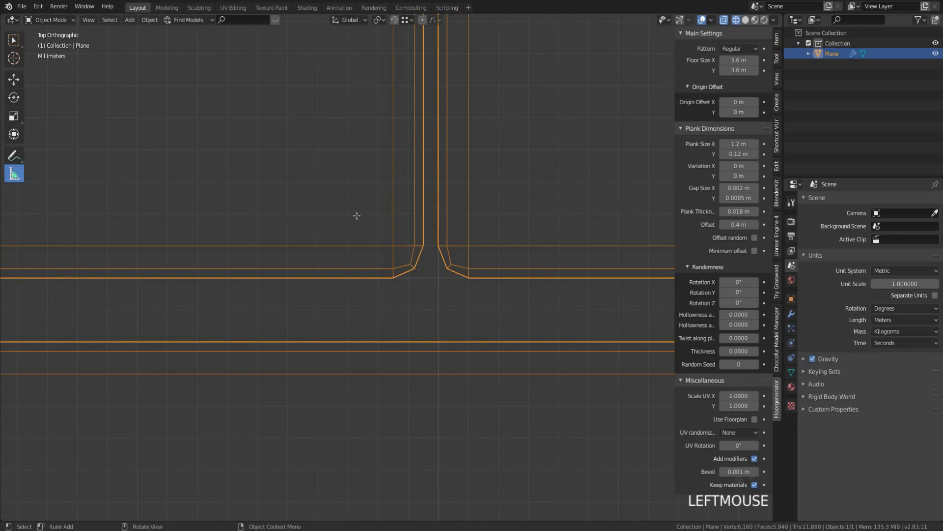
pyautogui.scroll(2, 426, 314)
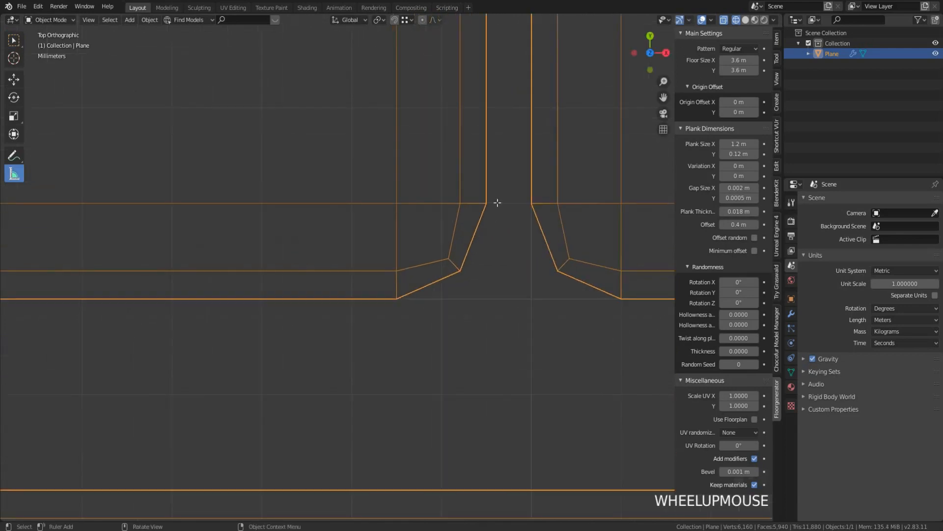
pyautogui.moveTo(487, 203); pyautogui.dragTo(532, 203)
pyautogui.scroll(-4, 580, 320)
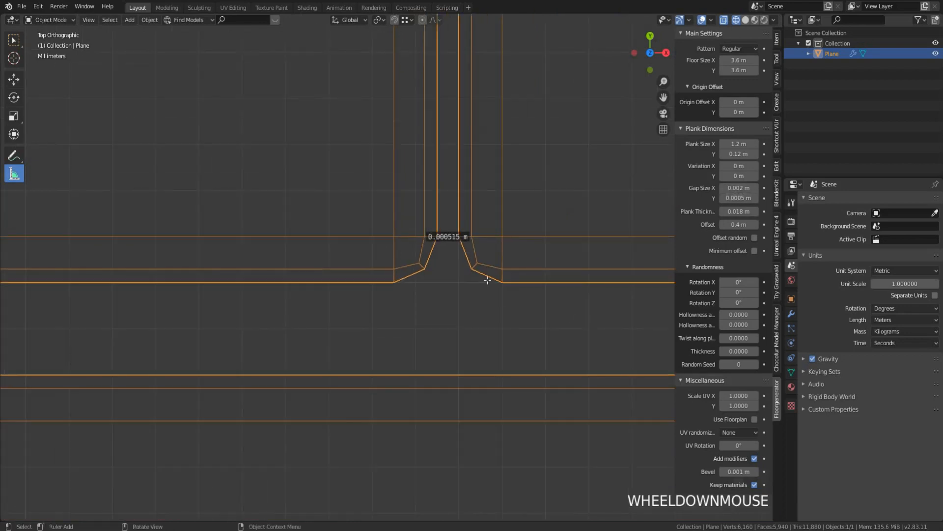
pyautogui.moveTo(502, 281); pyautogui.dragTo(504, 373)
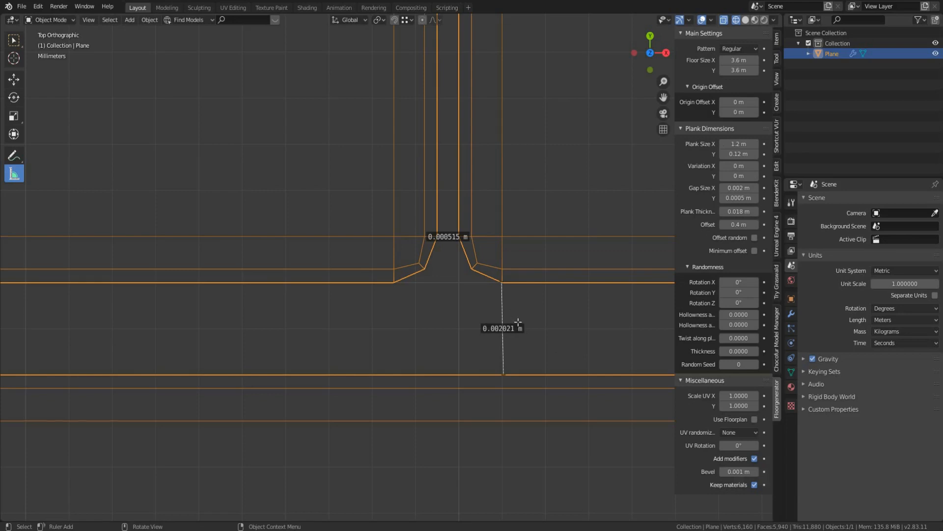
# Delete both gap measurements, switch back to the selection tool and reselect the floor
pyautogui.press('Delete')
pyautogui.click(450, 238)
pyautogui.press('Delete')
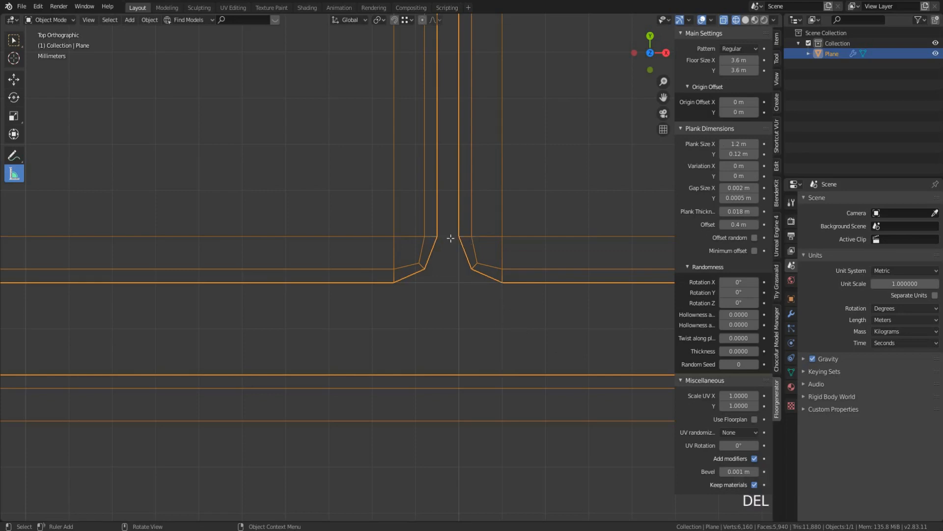
pyautogui.click(25, 47)
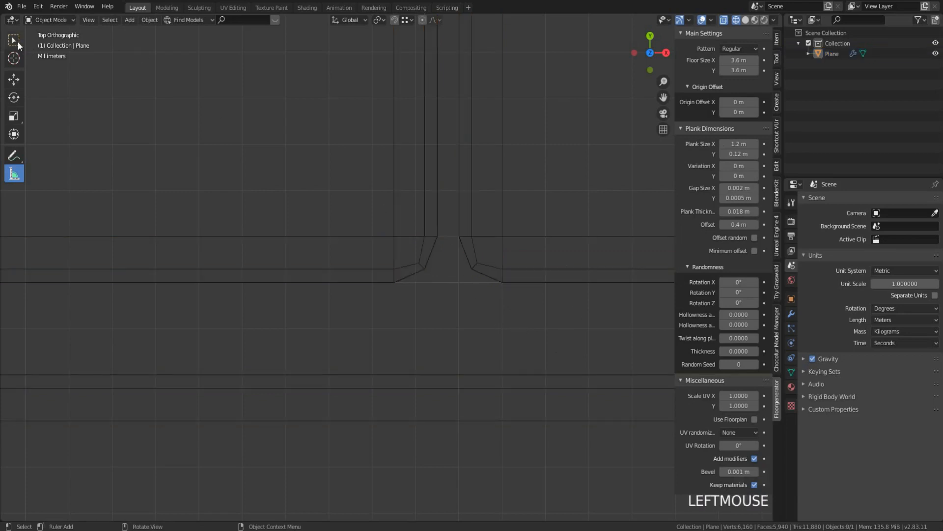
pyautogui.click(18, 42)
pyautogui.scroll(-5, 272, 176)
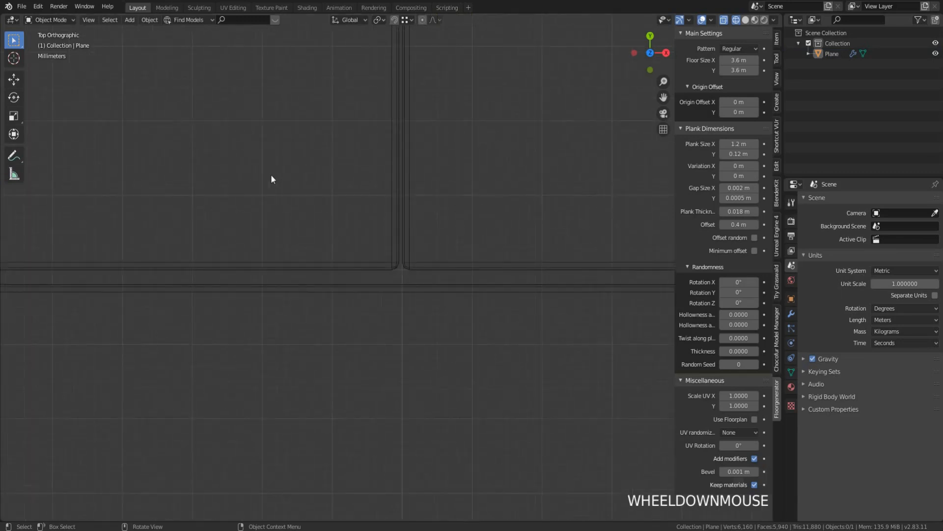
pyautogui.click(272, 179)
pyautogui.scroll(-5, 317, 191)
pyautogui.click(500, 164)
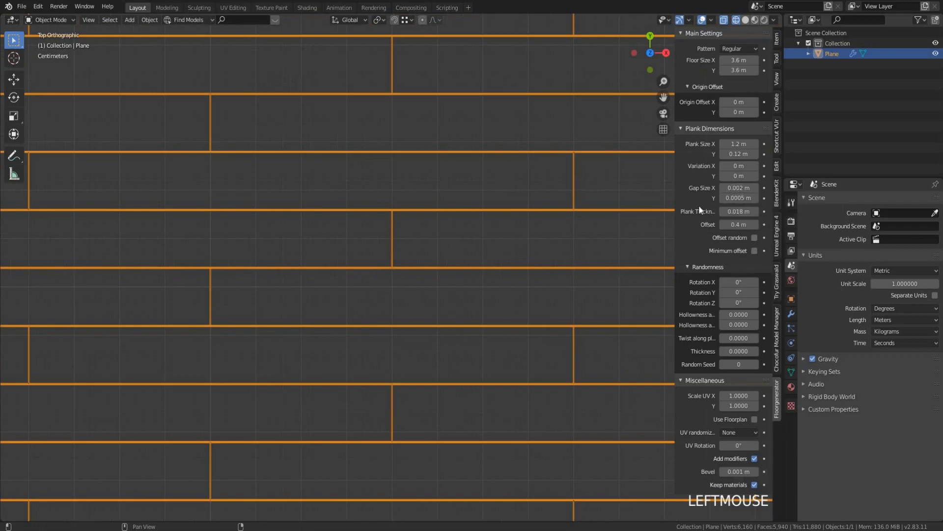
# Set the floor's Y gap size, between the planks' short edges, to 0.002 m
pyautogui.scroll(8, 539, 229)
pyautogui.scroll(5, 392, 272)
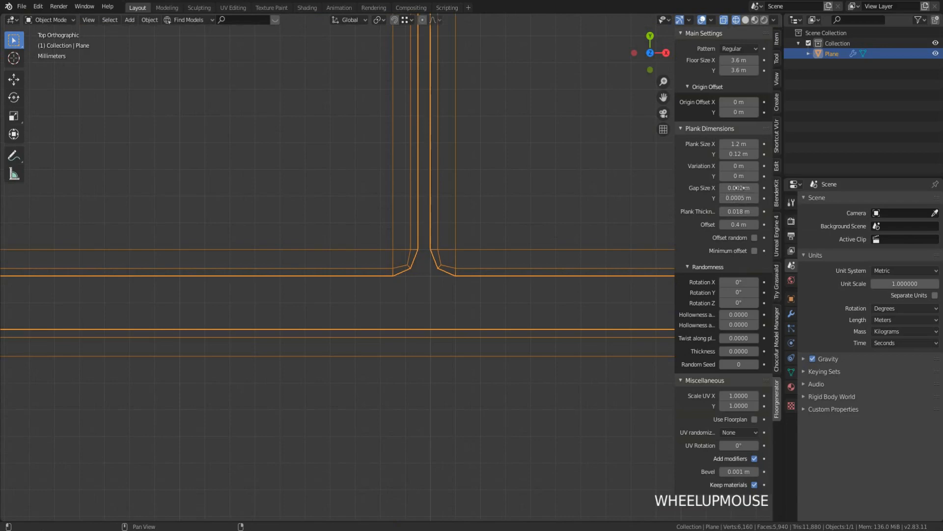
pyautogui.click(741, 189)
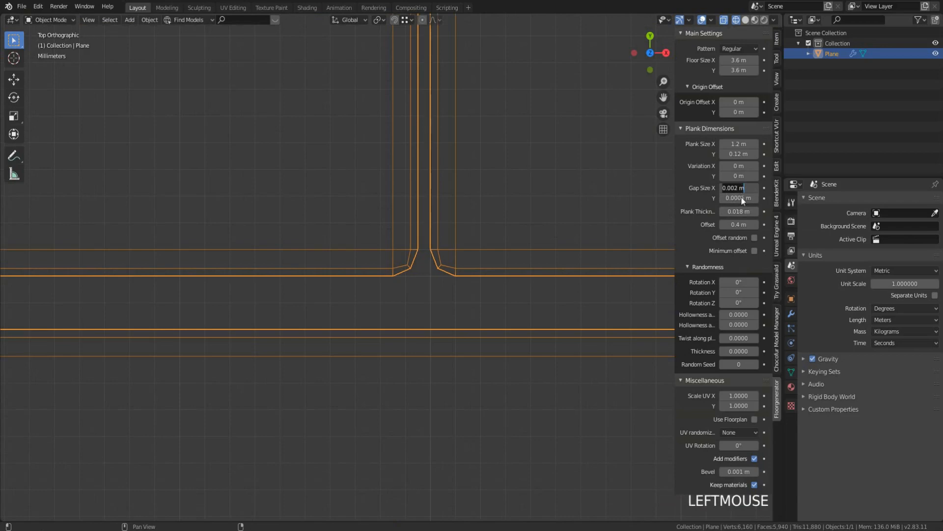
pyautogui.click(743, 197)
pyautogui.write('0.002')
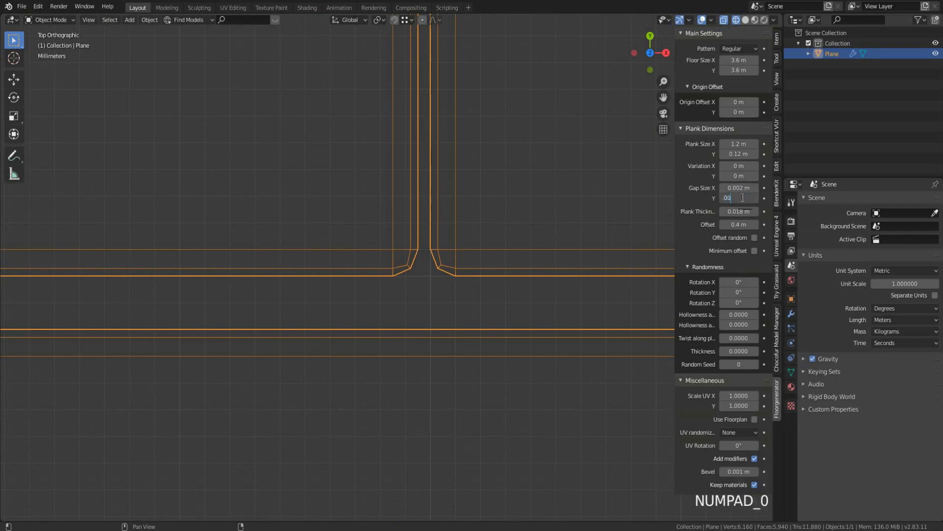
pyautogui.press('KP_Enter')
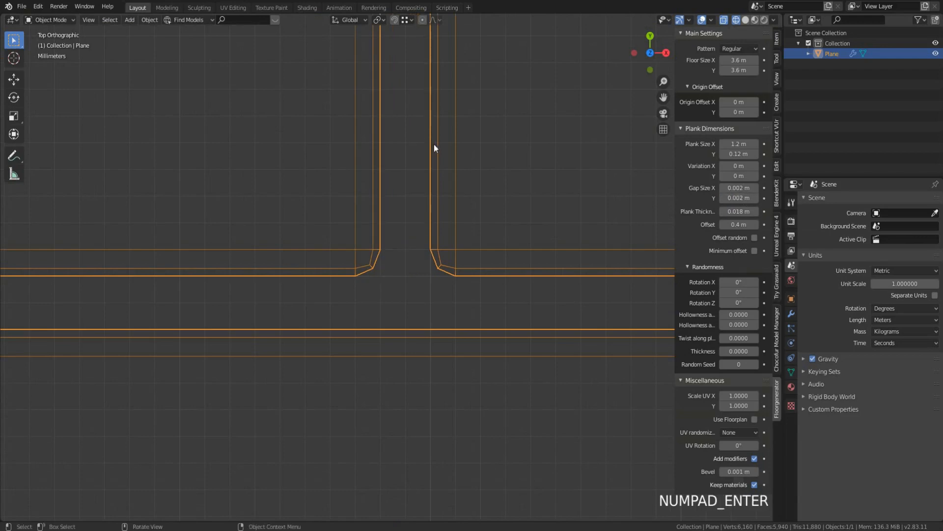
# Examine how the plank ends are offset from row to row across the floor
pyautogui.scroll(-6, 407, 303)
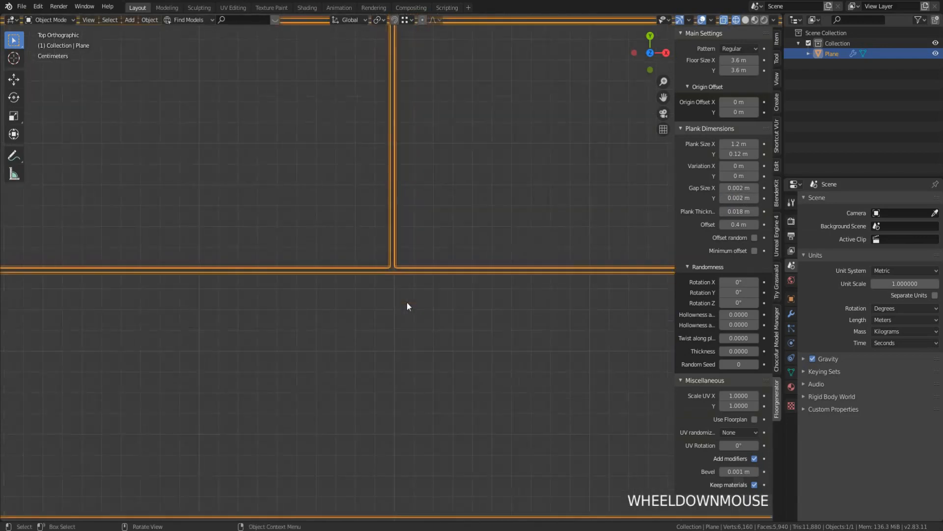
pyautogui.scroll(-10, 407, 304)
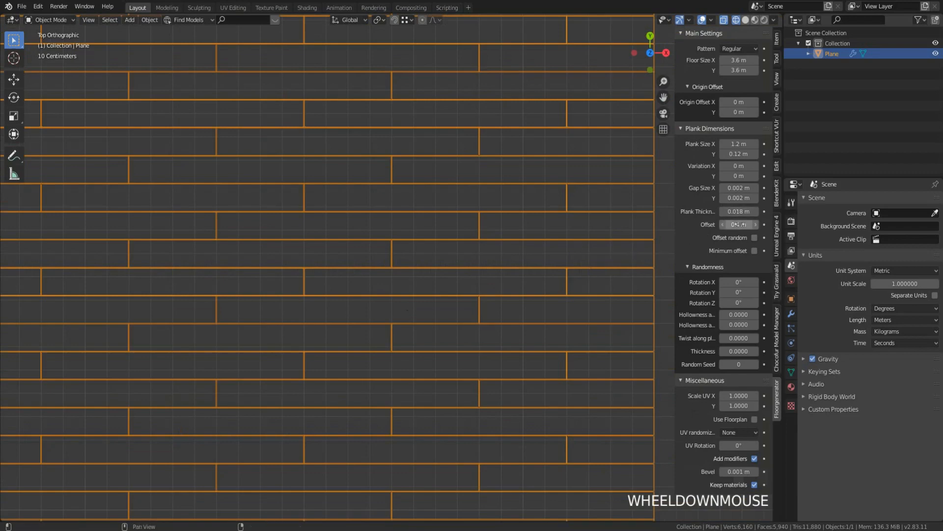
pyautogui.scroll(-3, 509, 264)
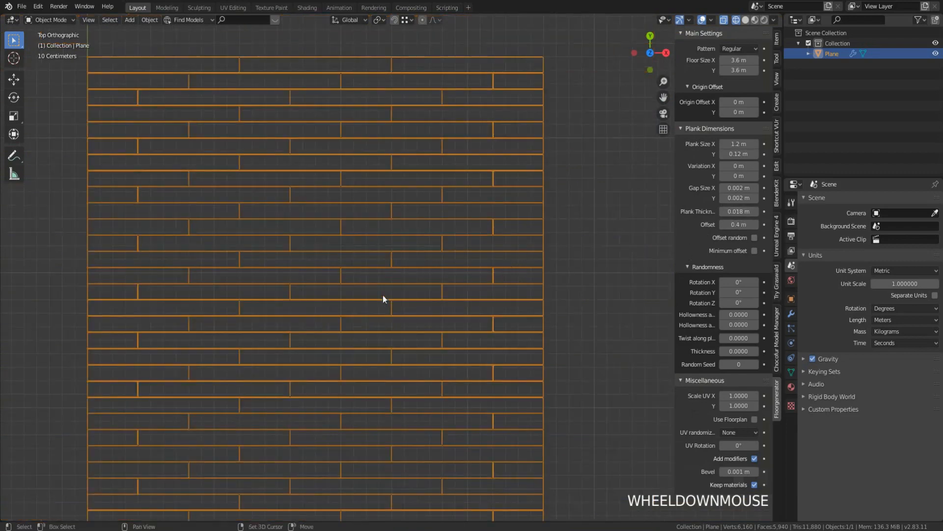
pyautogui.keyDown('shift'); pyautogui.moveTo(383, 297); pyautogui.dragTo(418, 230, button='middle'); pyautogui.keyUp('shift')
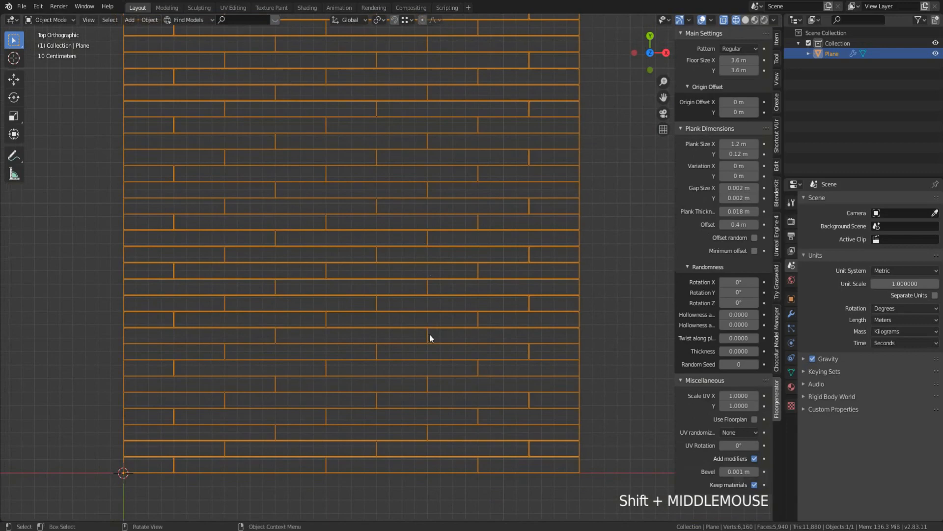
pyautogui.scroll(3, 457, 275)
pyautogui.scroll(2, 492, 300)
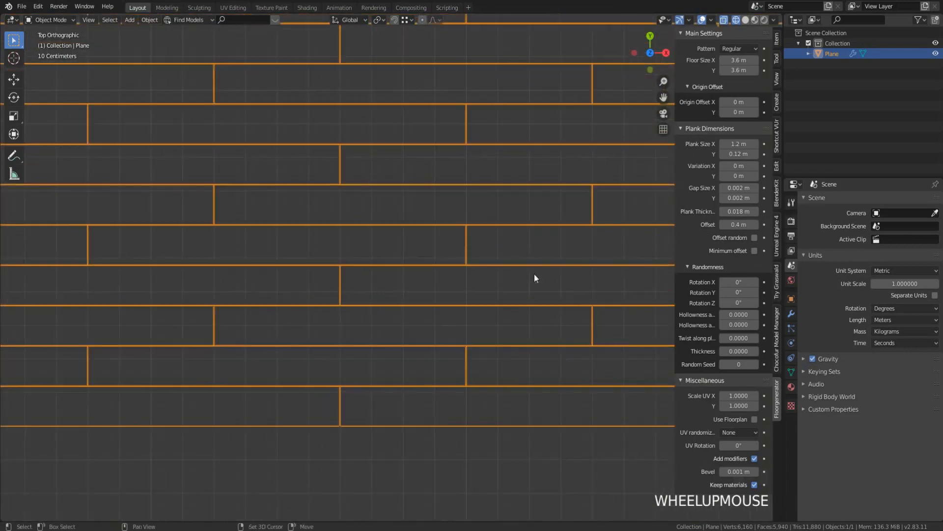
pyautogui.keyDown('shift'); pyautogui.moveTo(533, 276); pyautogui.dragTo(374, 284, button='middle'); pyautogui.keyUp('shift')
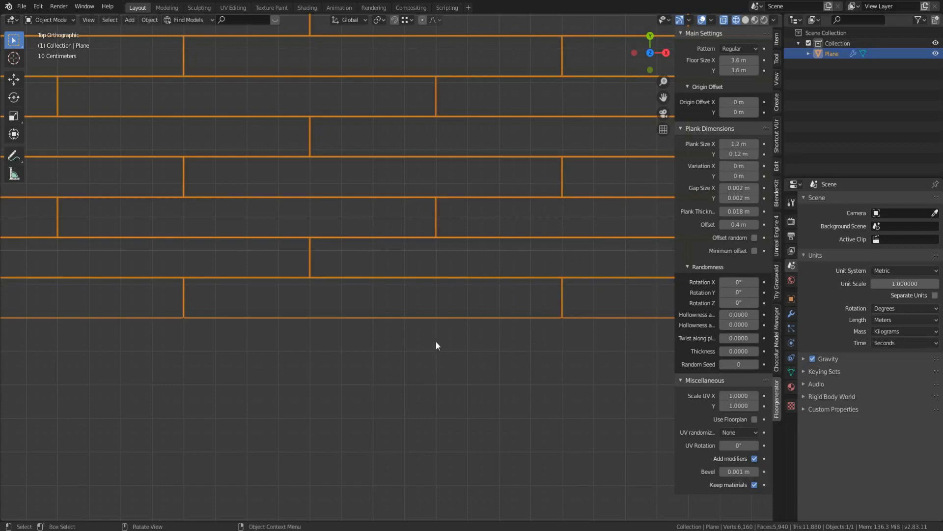
# Try dividing a full plank in the floor's lowest row into three equal parts with two loop cuts in Edit Mode
pyautogui.press('Tab')
pyautogui.scroll(3, 391, 371)
pyautogui.scroll(-2, 369, 339)
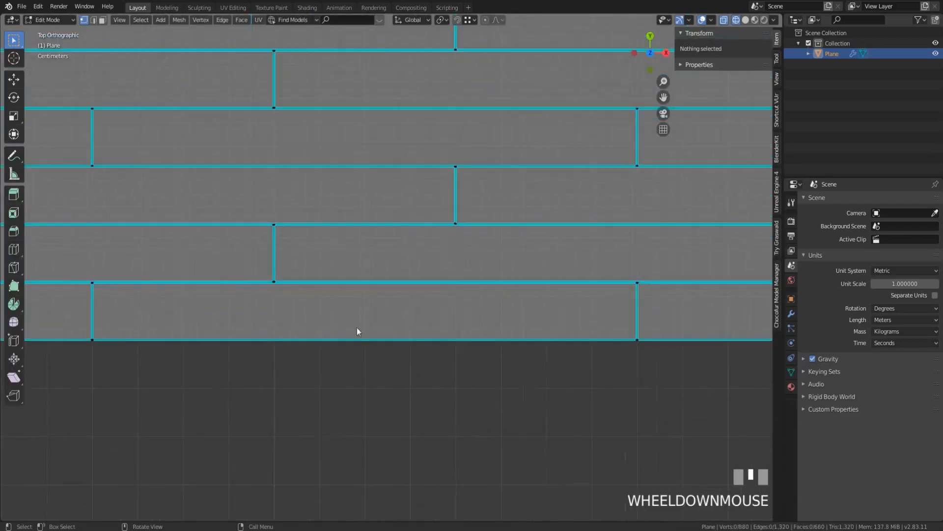
pyautogui.hotkey('ctrl', 'r')
pyautogui.click(348, 308)
pyautogui.press('Escape')
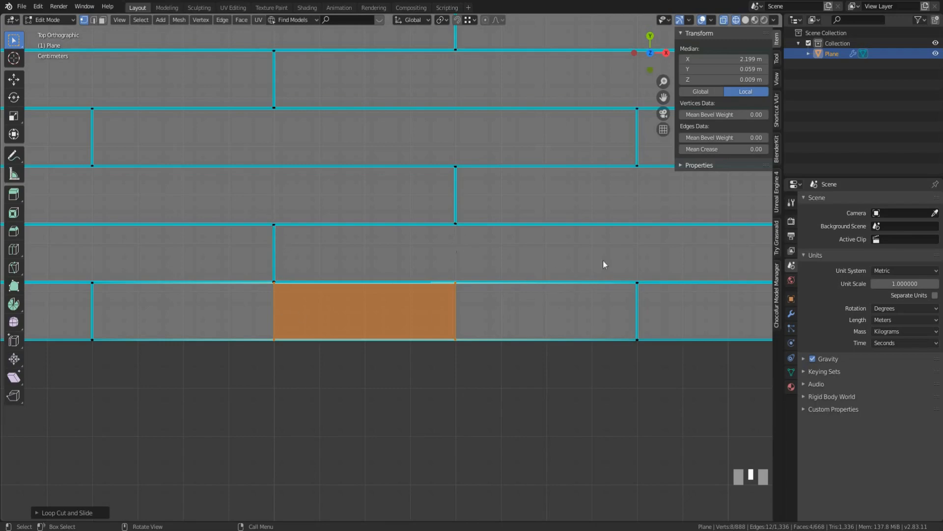
pyautogui.scroll(-3, 612, 320)
pyautogui.keyDown('shift'); pyautogui.moveTo(612, 321); pyautogui.dragTo(489, 338, button='middle'); pyautogui.keyUp('shift')
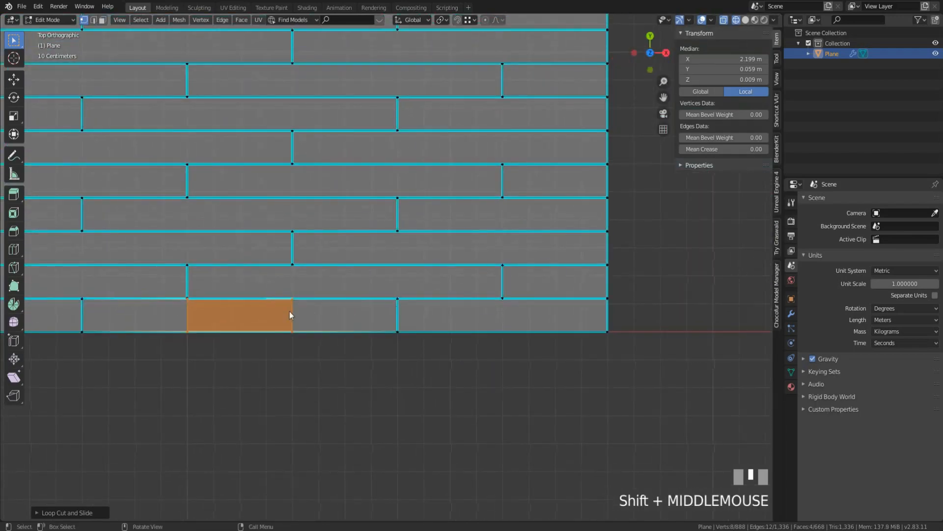
pyautogui.keyDown('shift'); pyautogui.moveTo(290, 315); pyautogui.dragTo(530, 318, button='middle'); pyautogui.keyUp('shift')
pyautogui.scroll(1, 352, 274)
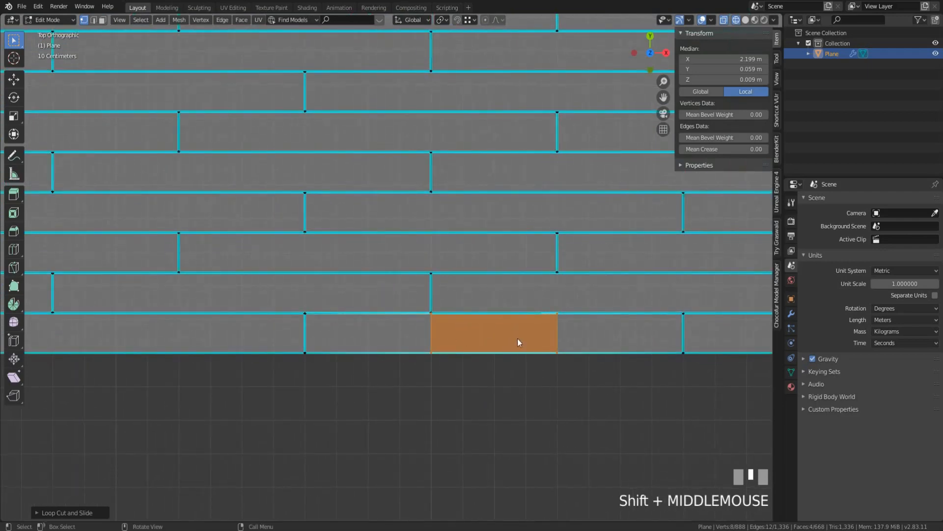
# Undo the loop cuts on the plank and return the floor to Object Mode
pyautogui.hotkey('ctrl', 'z')
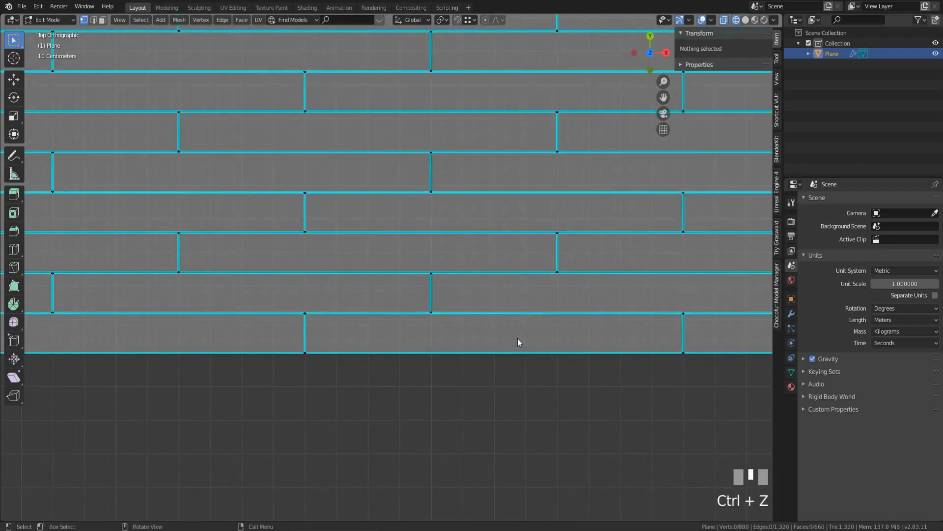
pyautogui.press('Tab')
pyautogui.scroll(2, 514, 317)
pyautogui.keyDown('shift'); pyautogui.moveTo(550, 270); pyautogui.dragTo(400, 243, button='middle'); pyautogui.keyUp('shift')
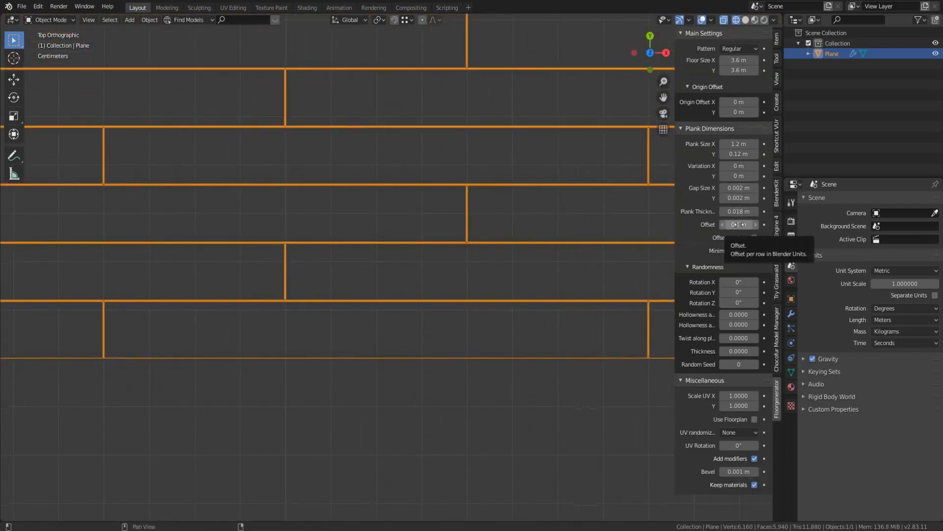
# Set the floor's row offset to 0.4 m
pyautogui.scroll(-4, 400, 322)
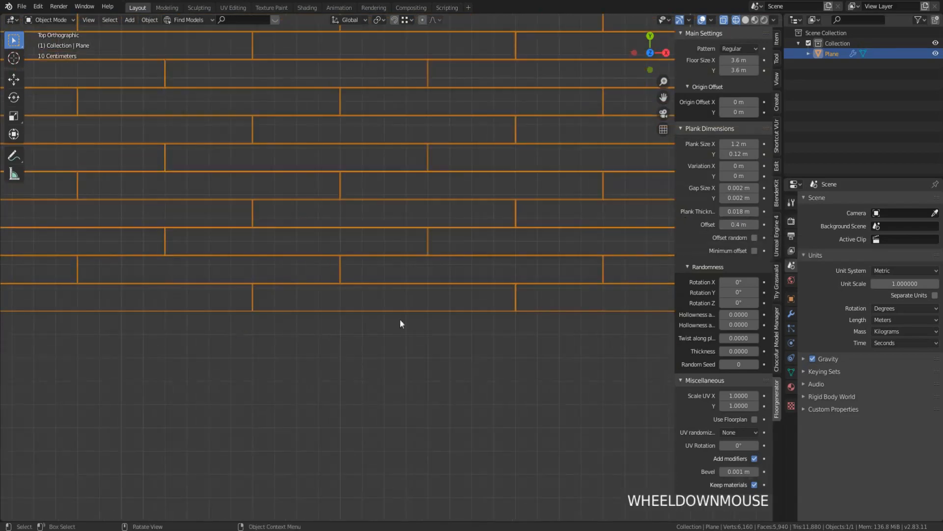
pyautogui.keyDown('shift'); pyautogui.moveTo(476, 317); pyautogui.dragTo(432, 340, button='middle'); pyautogui.keyUp('shift')
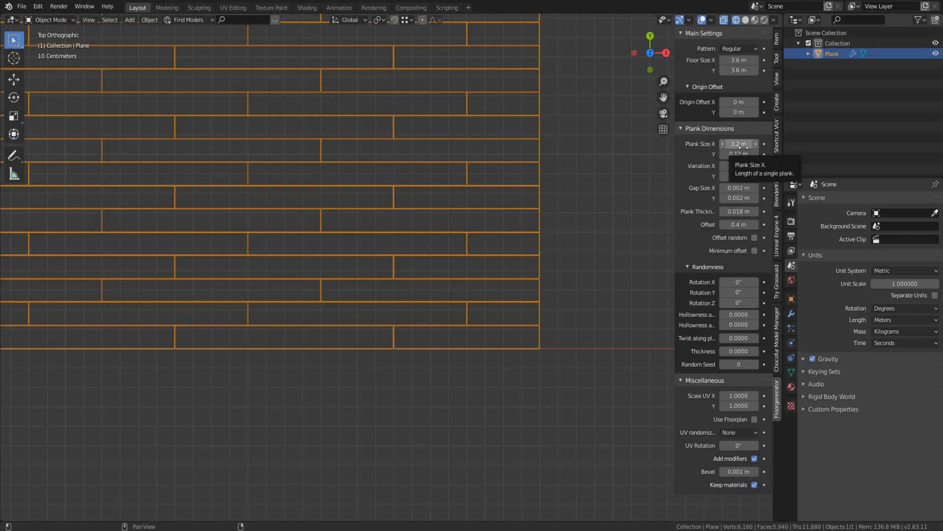
pyautogui.click(746, 228)
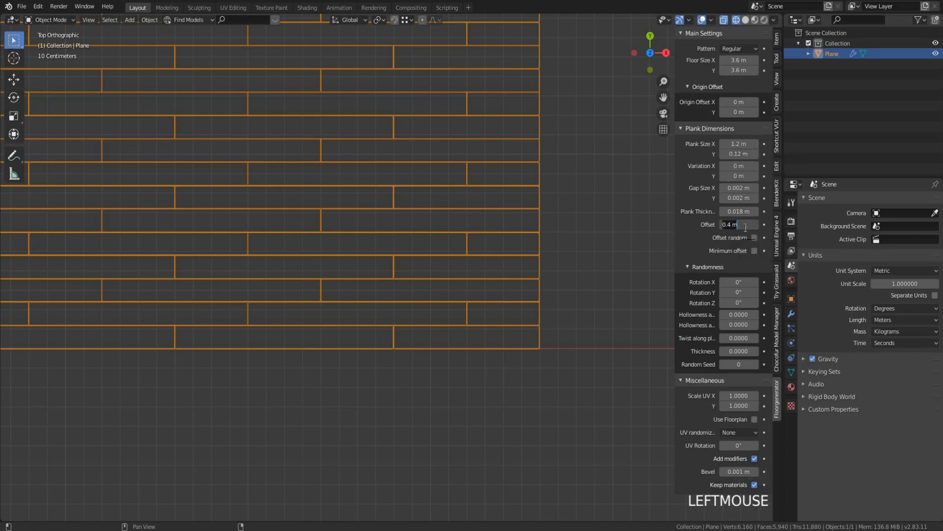
pyautogui.write('.4')
pyautogui.press('KP_Enter')
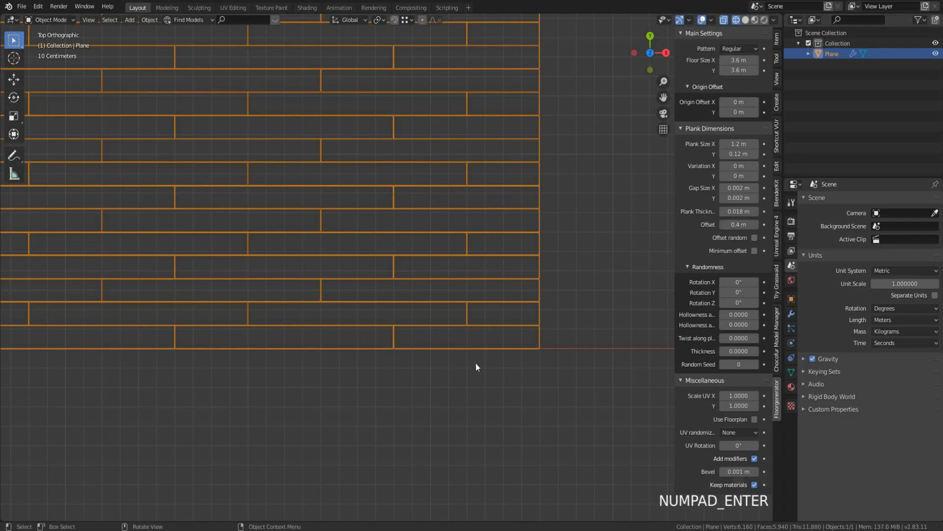
pyautogui.scroll(-2, 365, 343)
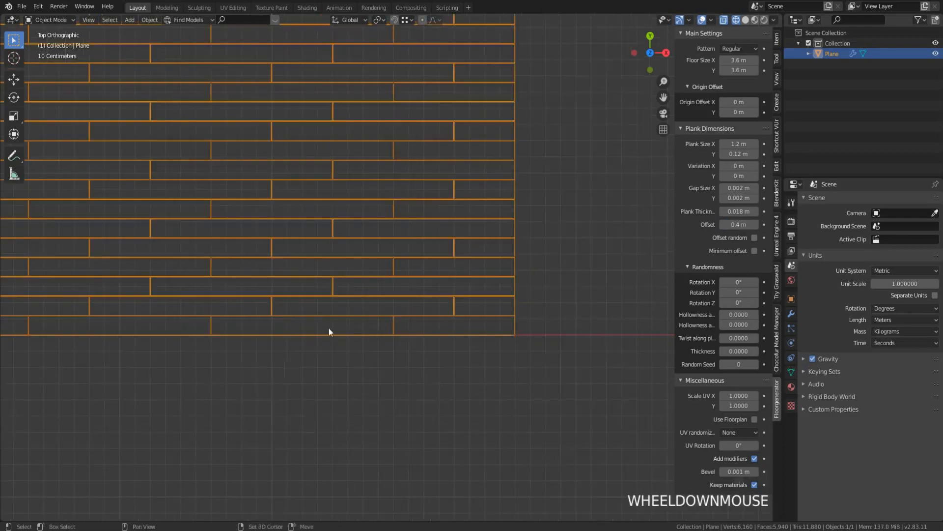
# Try splitting a full plank in the floor's lowest row into thirds with two loop cuts, and undo the cuts
pyautogui.keyDown('shift'); pyautogui.moveTo(329, 330); pyautogui.dragTo(535, 300, button='middle'); pyautogui.keyUp('shift')
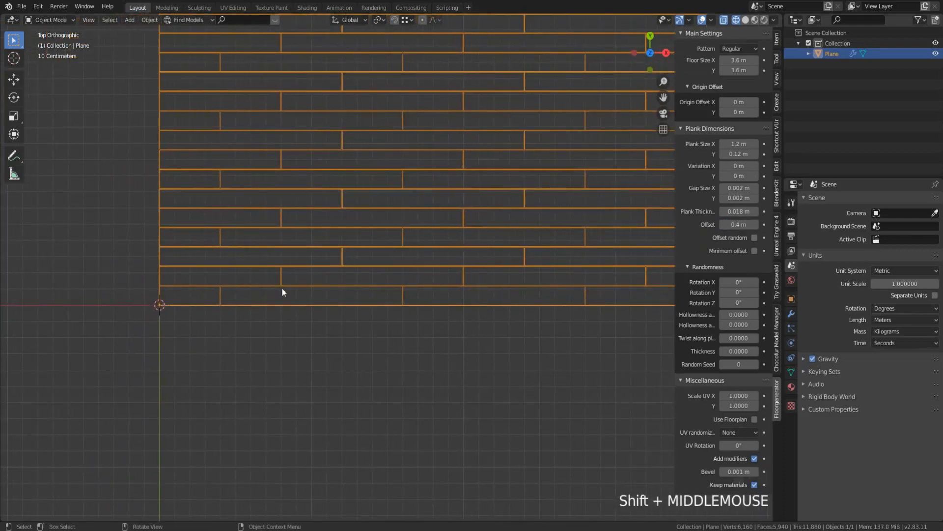
pyautogui.scroll(3, 500, 303)
pyautogui.press('Tab')
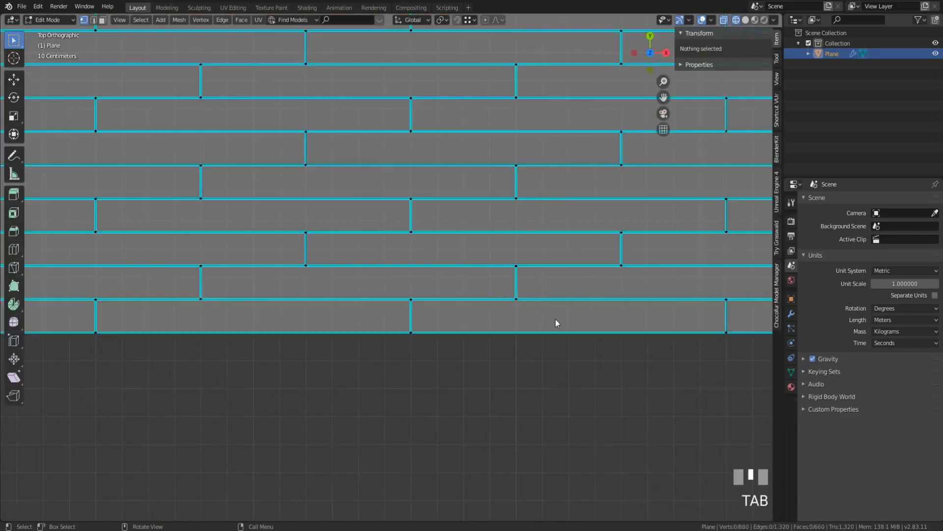
pyautogui.keyDown('shift'); pyautogui.moveTo(556, 320); pyautogui.dragTo(476, 301, button='middle'); pyautogui.keyUp('shift')
pyautogui.hotkey('ctrl', 'r')
pyautogui.click(475, 299)
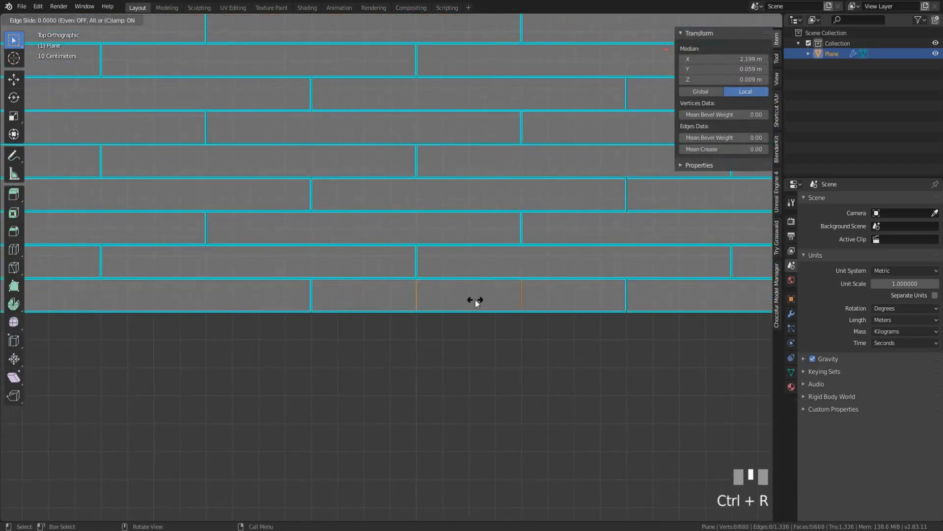
pyautogui.press('Escape')
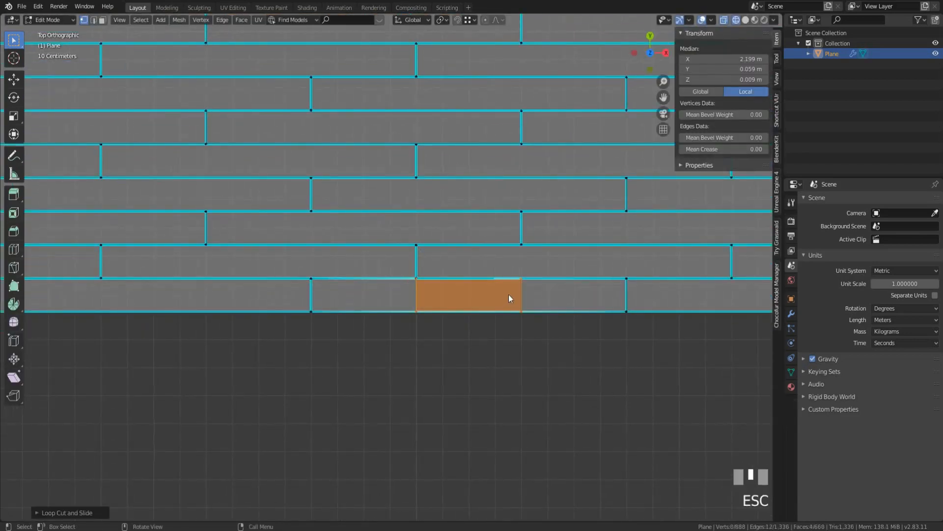
pyautogui.hotkey('ctrl', 'z')
pyautogui.press('Tab')
# Try a row offset of 0.5 m on the floor's planks
pyautogui.keyDown('shift'); pyautogui.moveTo(529, 285); pyautogui.dragTo(409, 307, button='middle'); pyautogui.keyUp('shift')
pyautogui.click(739, 224)
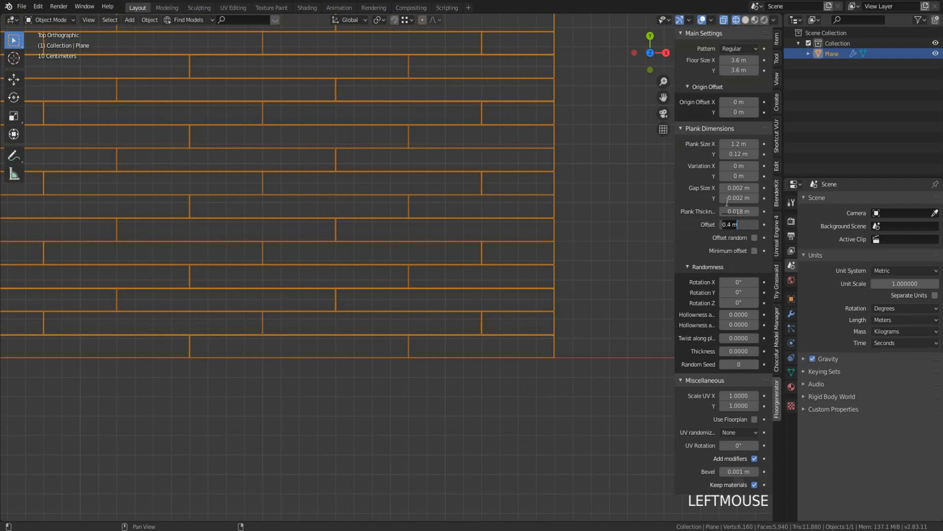
pyautogui.press('KP_Enter')
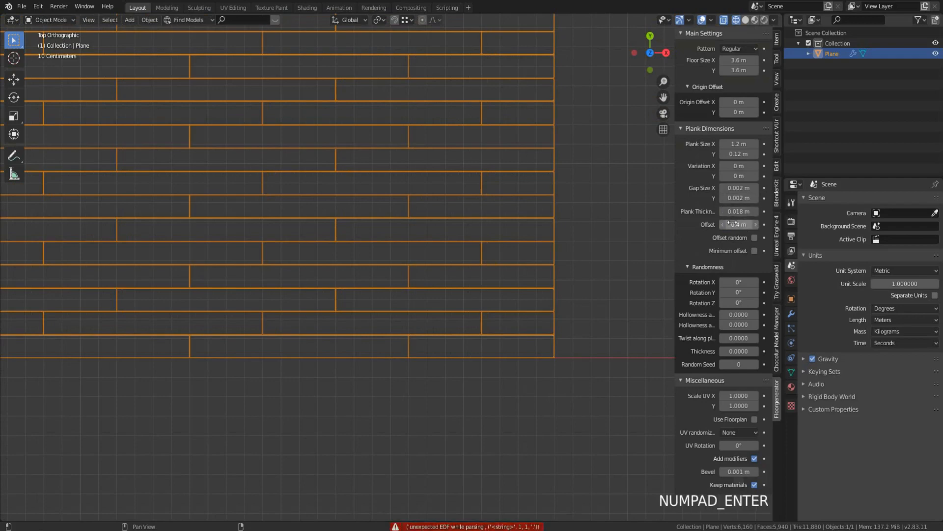
pyautogui.click(733, 222)
pyautogui.write('.5')
pyautogui.press('KP_Enter')
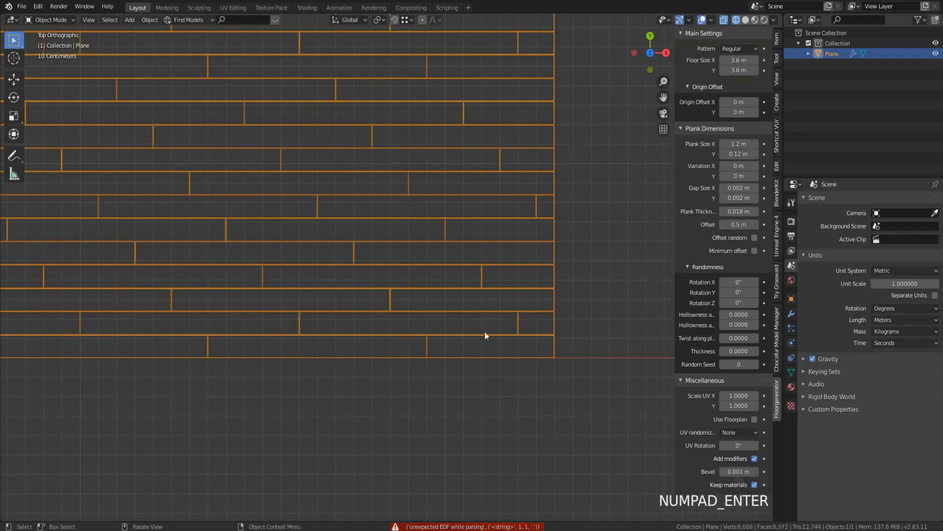
pyautogui.scroll(-1, 328, 316)
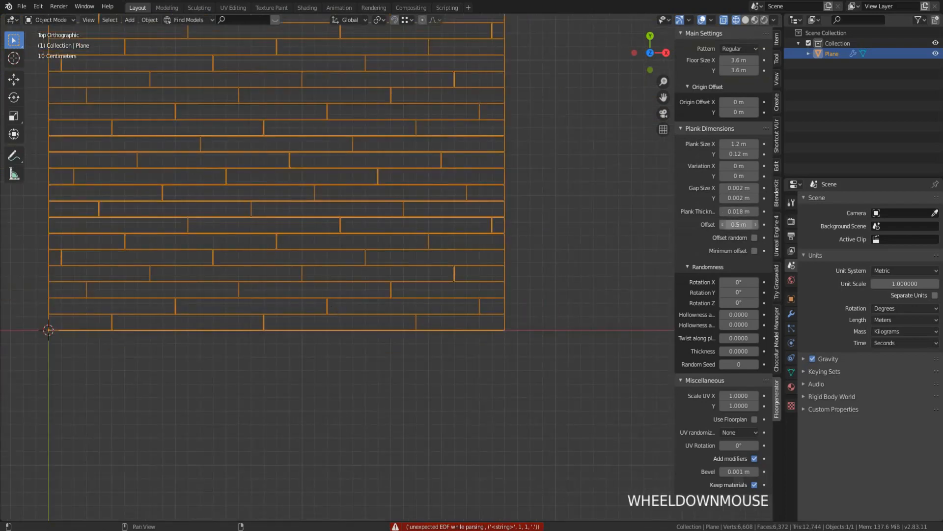
# Return the row offset of the planks to 0.4 m
pyautogui.click(740, 225)
pyautogui.write('.4')
pyautogui.press('KP_Enter')
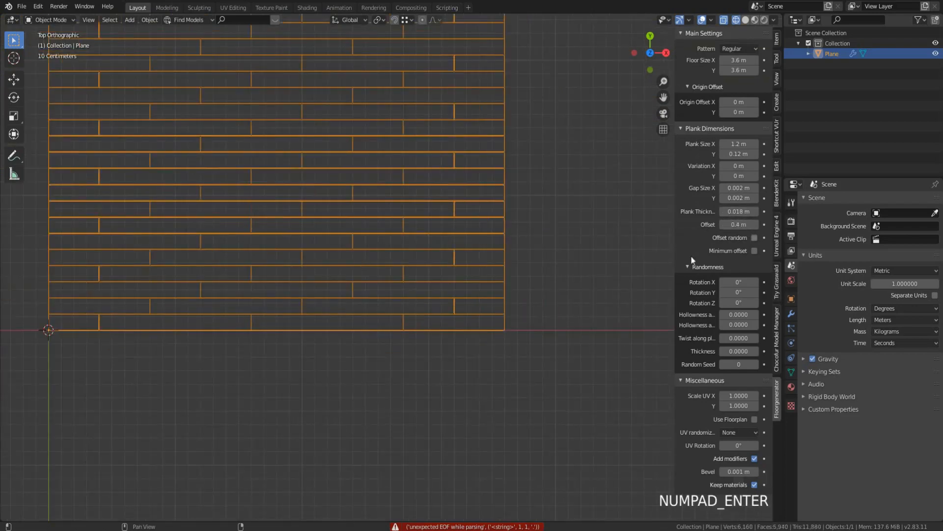
# Examine the stagger of the plank ends across the whole floor, from above and in perspective
pyautogui.scroll(-2, 361, 268)
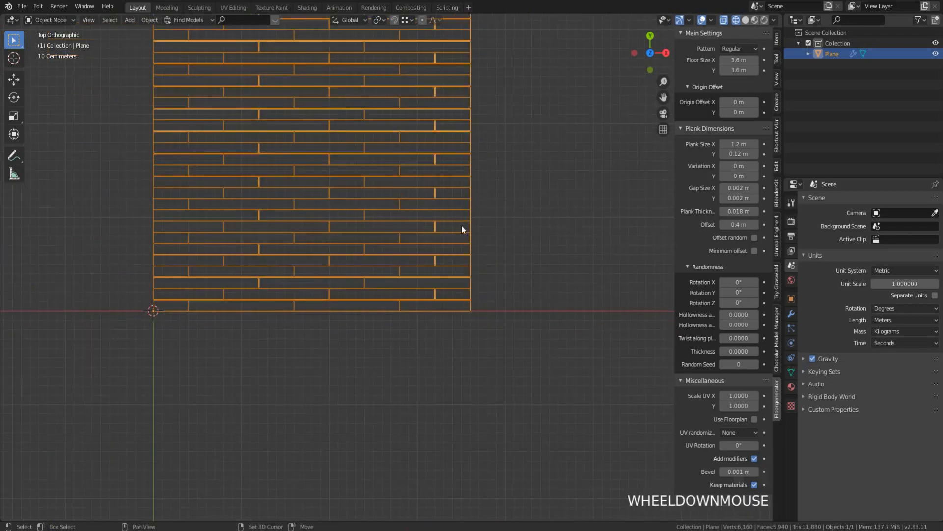
pyautogui.keyDown('shift'); pyautogui.moveTo(461, 226); pyautogui.dragTo(537, 339, button='middle'); pyautogui.keyUp('shift')
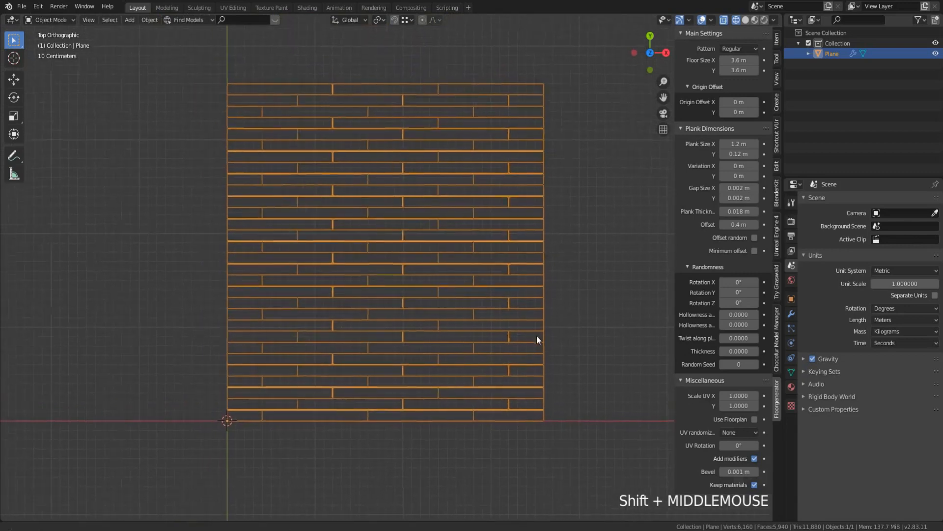
pyautogui.scroll(3, 481, 324)
pyautogui.keyDown('shift'); pyautogui.moveTo(319, 204); pyautogui.dragTo(389, 238, button='middle'); pyautogui.keyUp('shift')
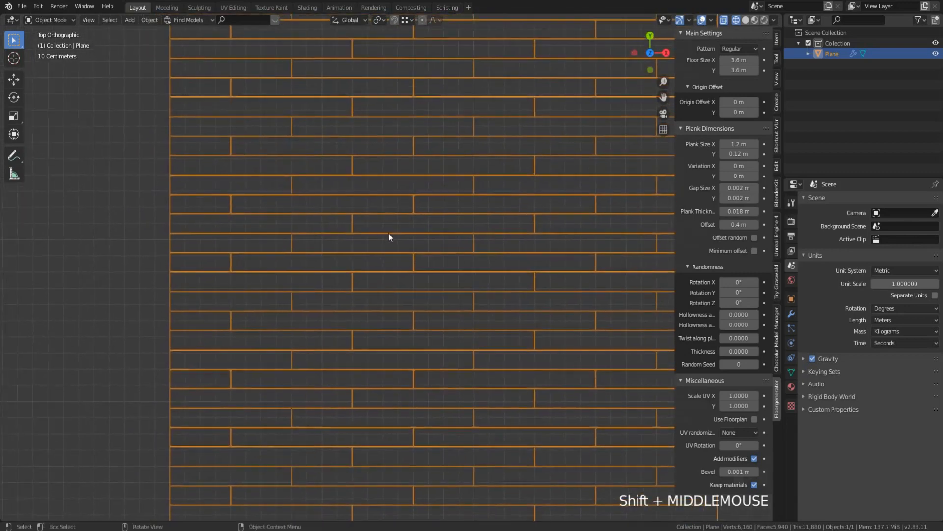
pyautogui.scroll(-2, 389, 238)
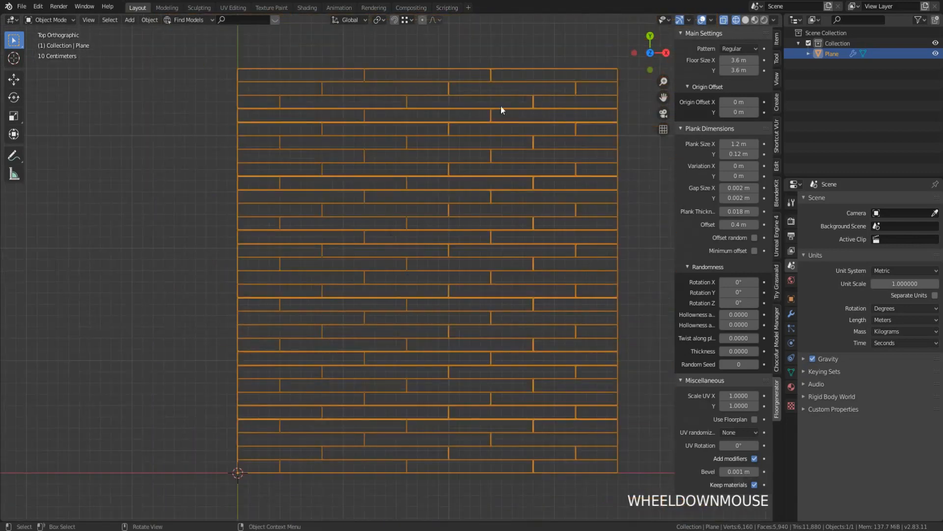
pyautogui.moveTo(370, 315); pyautogui.dragTo(415, 353, button='middle')
pyautogui.scroll(2, 372, 320)
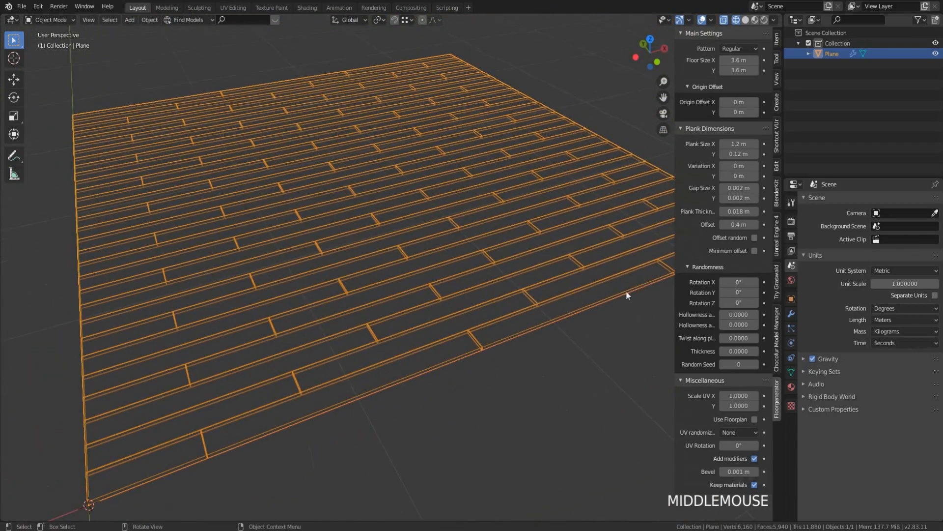
# Try a random row offset on the floor and switch it off again
pyautogui.click(755, 238)
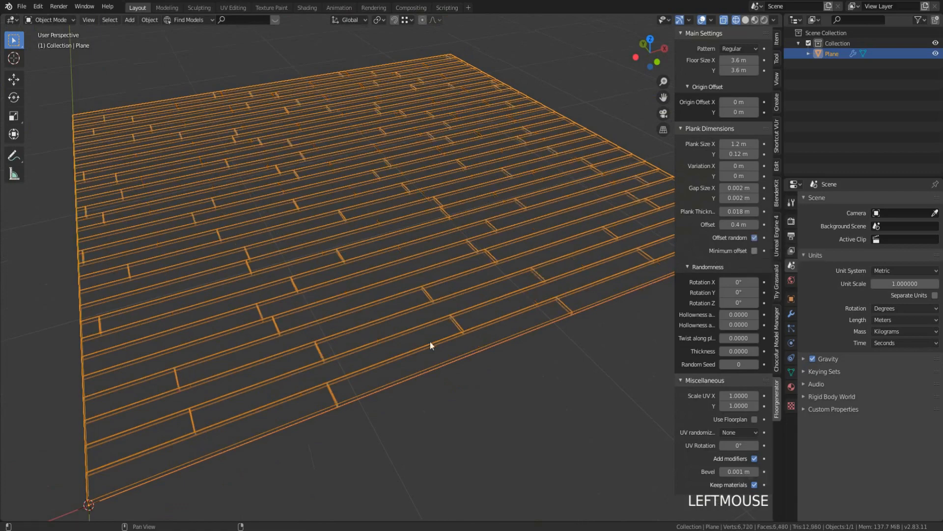
pyautogui.scroll(-3, 408, 314)
pyautogui.moveTo(408, 315); pyautogui.dragTo(414, 323, button='middle')
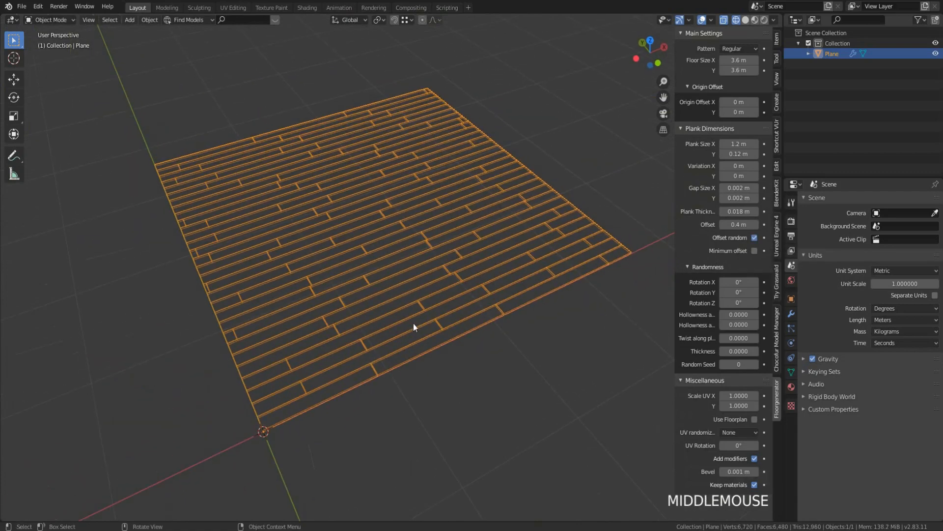
pyautogui.click(754, 238)
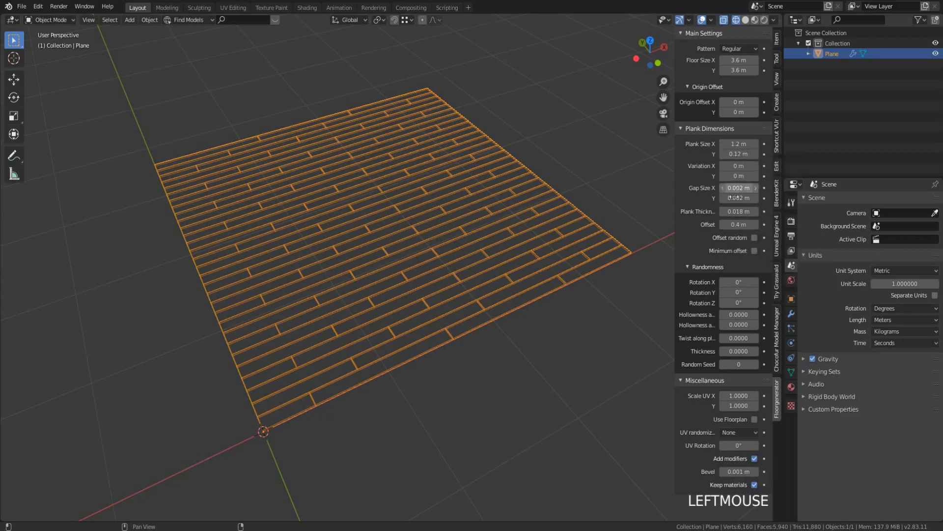
# Set the floor's row offset to 0.3 m
pyautogui.click(732, 225)
pyautogui.write('.0')
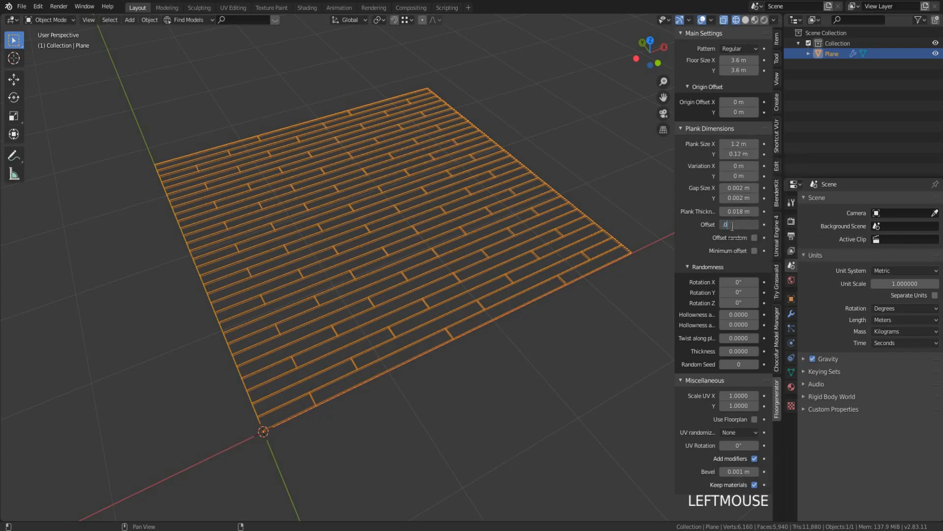
pyautogui.write('3')
pyautogui.press('Return')
pyautogui.click(732, 227)
pyautogui.write('.')
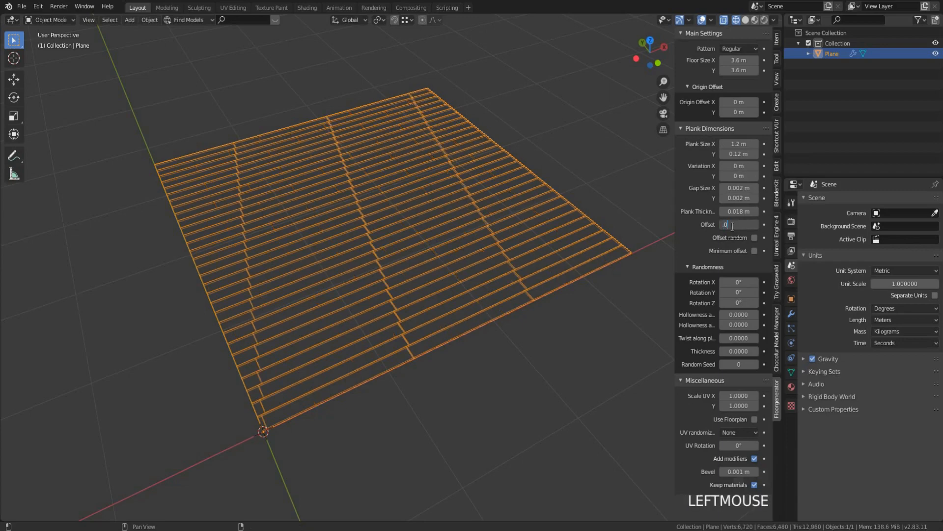
pyautogui.write('3')
pyautogui.press('KP_Enter')
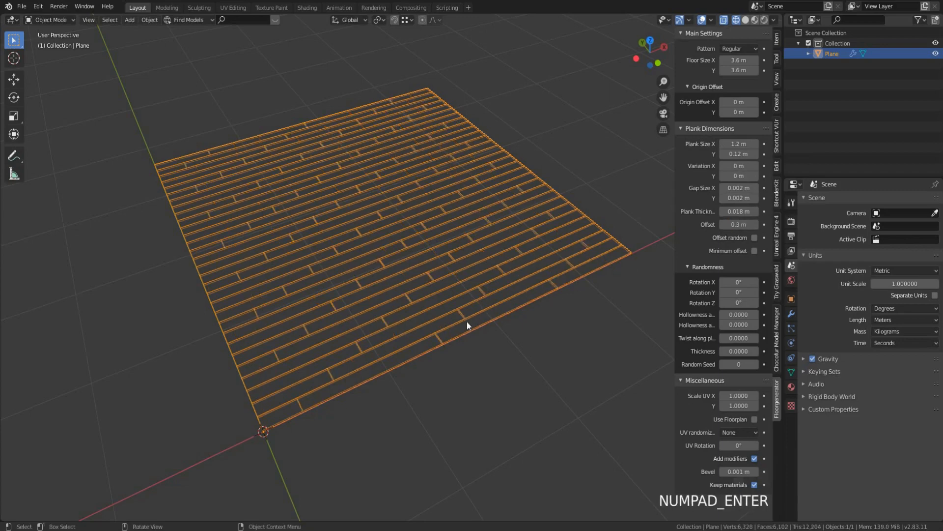
# Examine the stagger of the plank ends with the new offset from several angles and distances
pyautogui.moveTo(541, 304); pyautogui.dragTo(435, 364, button='middle')
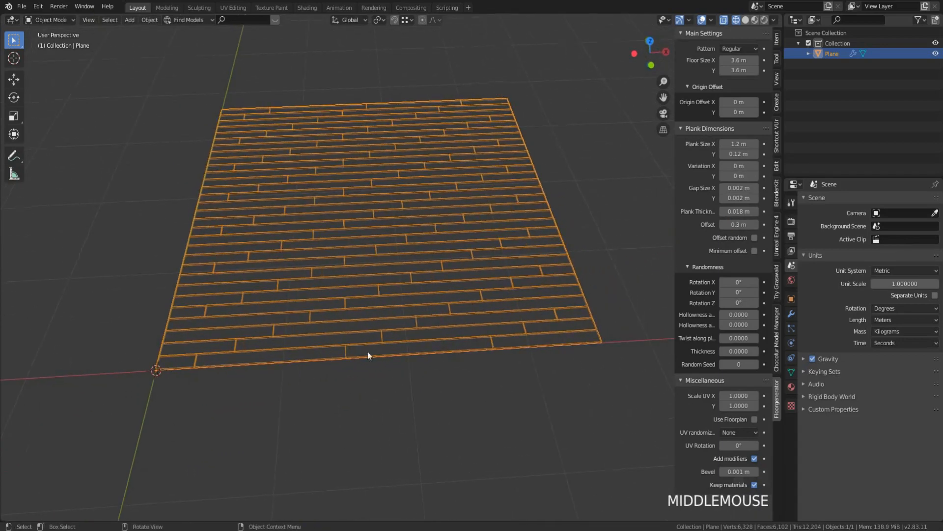
pyautogui.scroll(4, 368, 352)
pyautogui.scroll(-3, 419, 342)
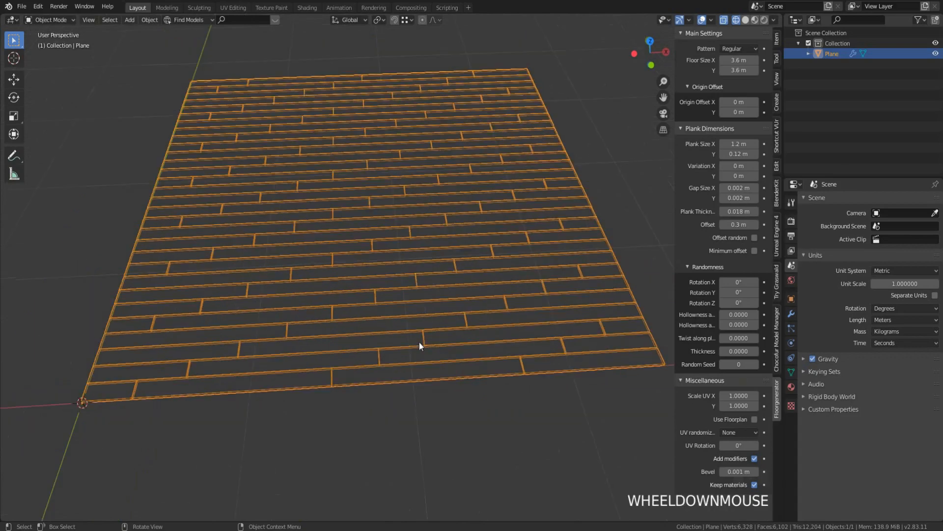
pyautogui.moveTo(420, 342); pyautogui.dragTo(379, 314, button='middle')
pyautogui.scroll(2, 439, 325)
pyautogui.keyDown('shift'); pyautogui.moveTo(511, 331); pyautogui.dragTo(491, 295, button='middle'); pyautogui.keyUp('shift')
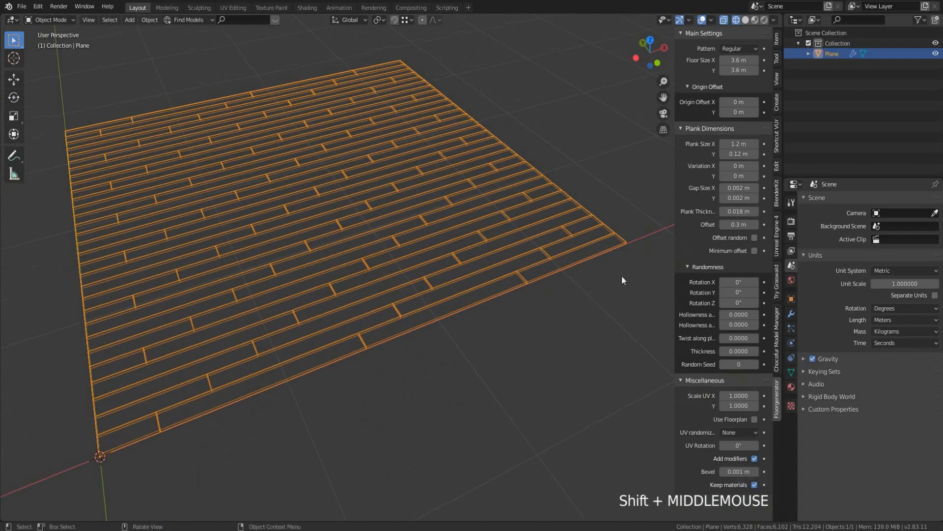
# Set the plank thickness to 0.012 m
pyautogui.moveTo(440, 296); pyautogui.dragTo(193, 281, button='middle')
pyautogui.scroll(4, 192, 281)
pyautogui.click(739, 212)
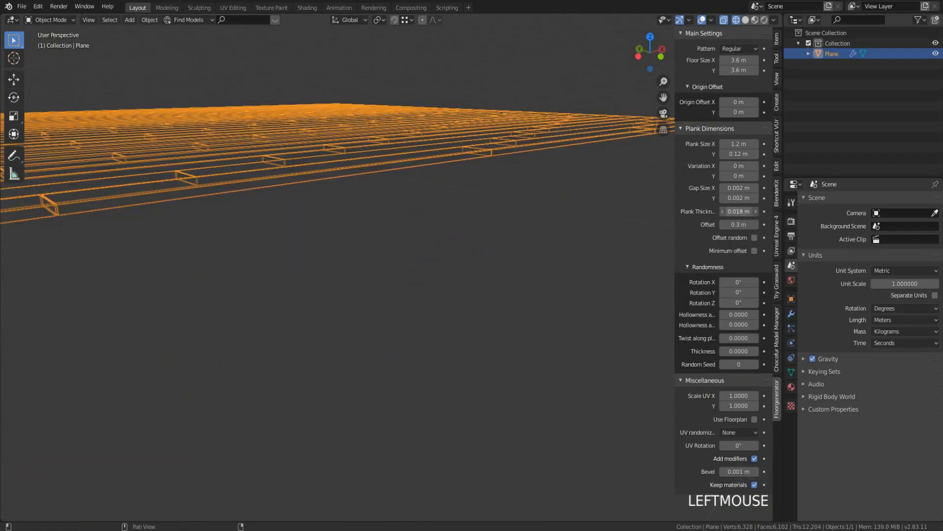
pyautogui.press('BackSpace')
pyautogui.write('.012')
pyautogui.press('Return')
# Switch the viewport from wireframe to solid shading and view the floor's surface
pyautogui.scroll(-3, 431, 246)
pyautogui.press('z')
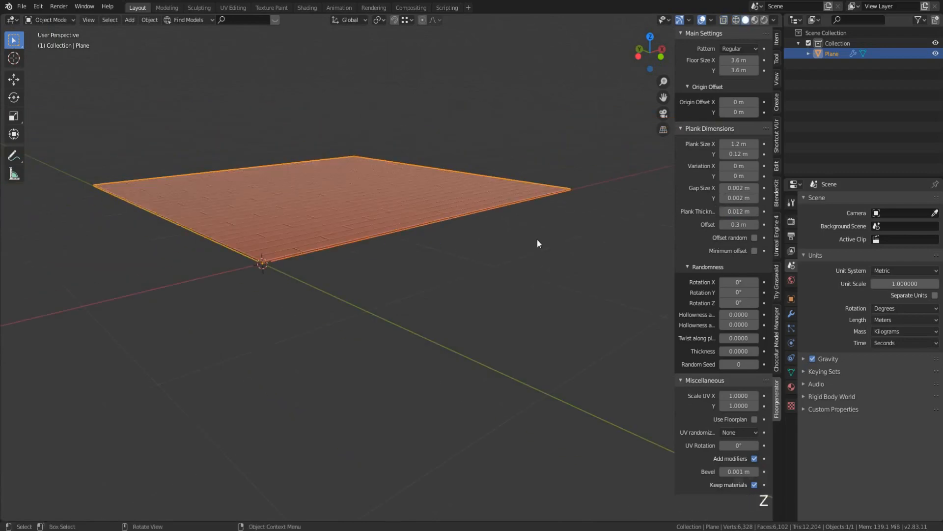
pyautogui.scroll(2, 316, 266)
pyautogui.keyDown('shift'); pyautogui.moveTo(316, 265); pyautogui.dragTo(412, 375, button='middle'); pyautogui.keyUp('shift')
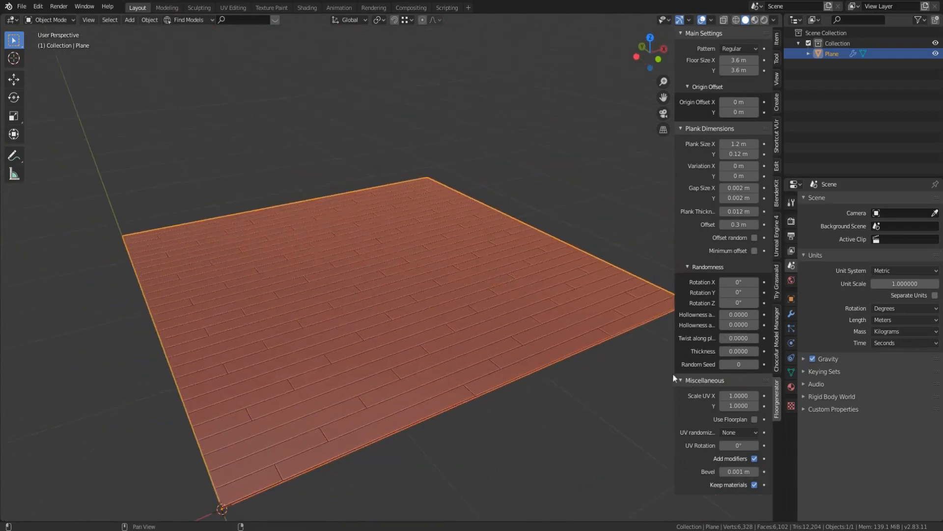
pyautogui.scroll(-1, 747, 468)
# Set the planks' random X rotation to 1° and inspect the tilt at close range
pyautogui.click(743, 284)
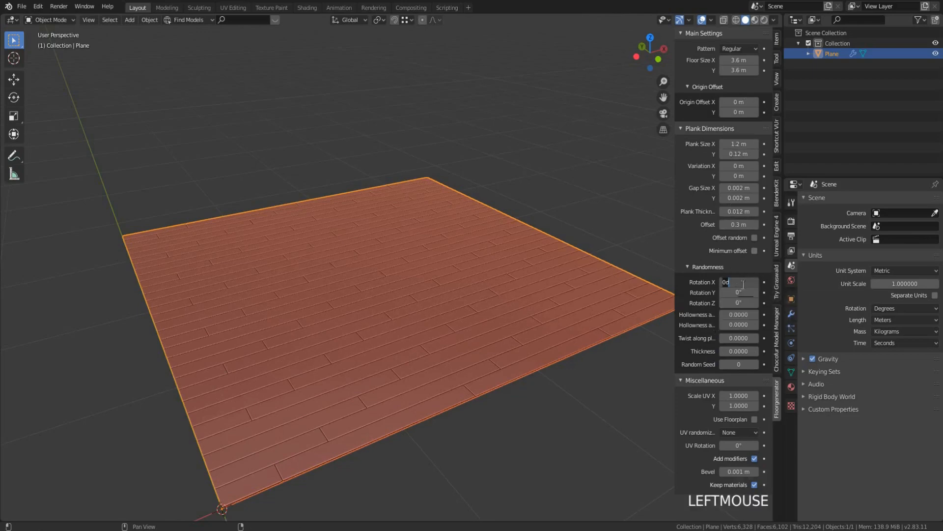
pyautogui.write('1')
pyautogui.press('KP_Enter')
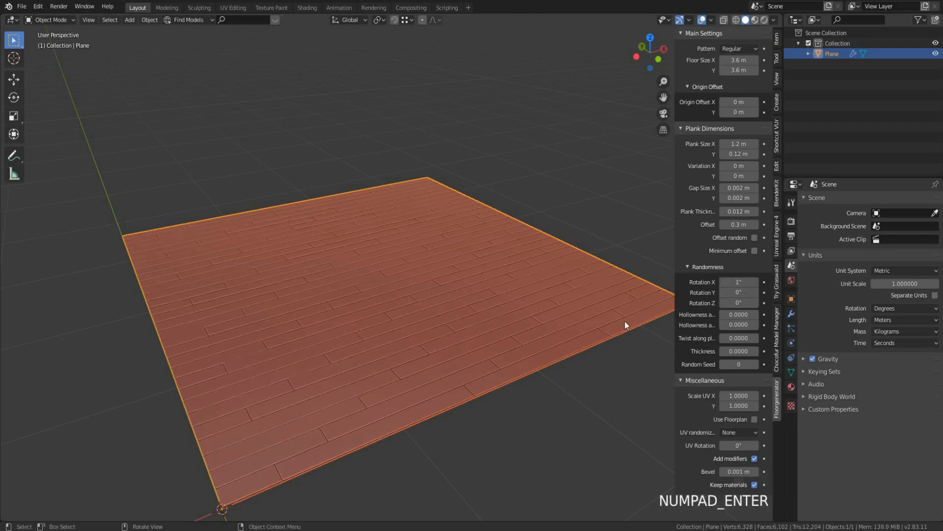
pyautogui.scroll(6, 414, 317)
pyautogui.moveTo(414, 317); pyautogui.dragTo(489, 305, button='middle')
# Set the planks' random Y rotation to 1° and view the uneven surface from another angle
pyautogui.click(744, 292)
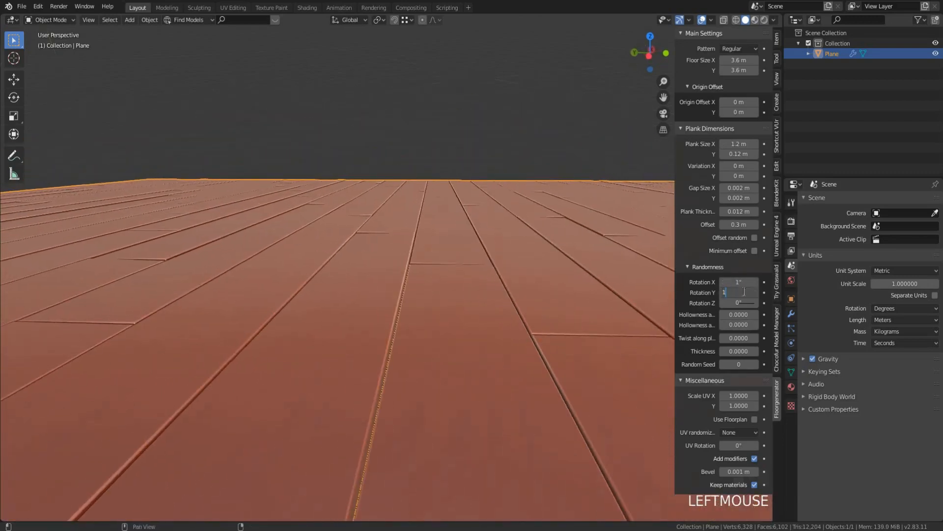
pyautogui.write('1')
pyautogui.press('KP_Enter')
pyautogui.moveTo(486, 324); pyautogui.dragTo(408, 336, button='middle')
# Set the planks' random Y rotation to 0.1° and view the floor's surface from another angle
pyautogui.click(737, 290)
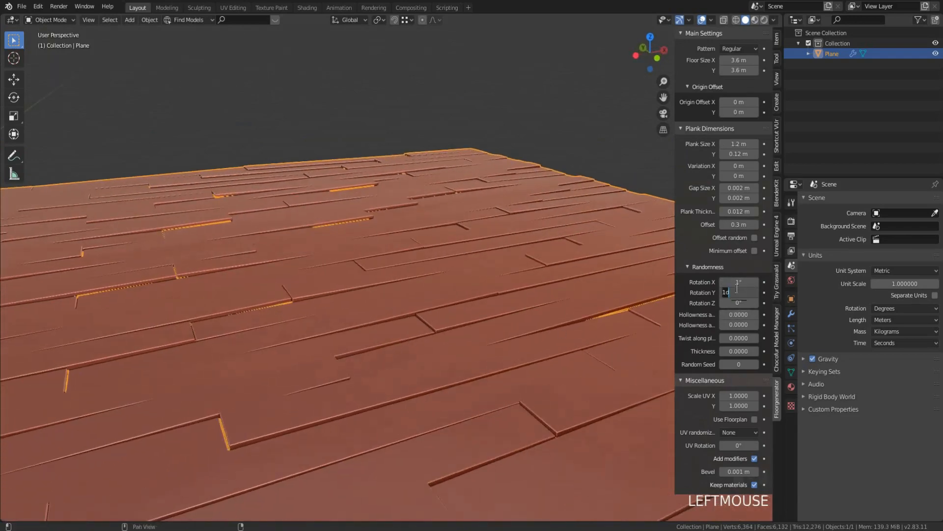
pyautogui.write('.1')
pyautogui.press('KP_Enter')
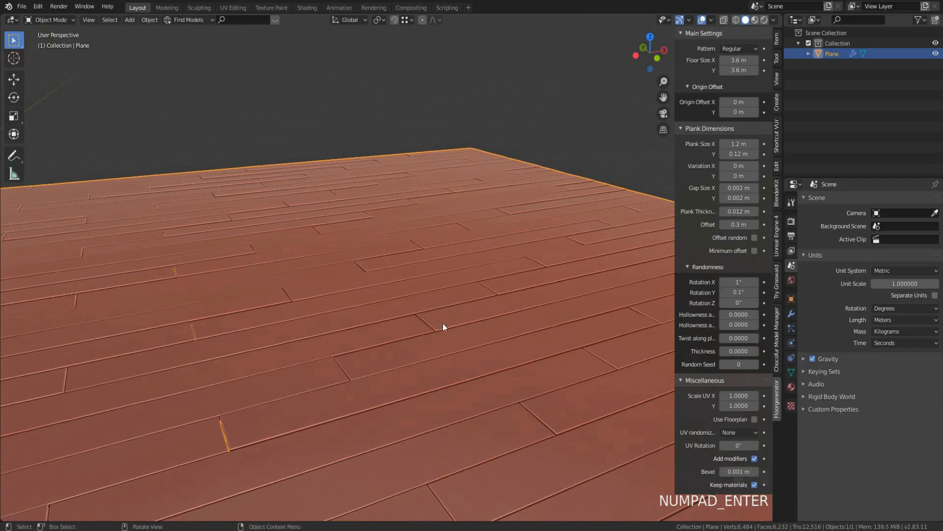
pyautogui.moveTo(444, 323); pyautogui.dragTo(420, 323, button='middle')
# Reset the planks' random X and Y rotation to 0° and view the flat floor
pyautogui.click(729, 291)
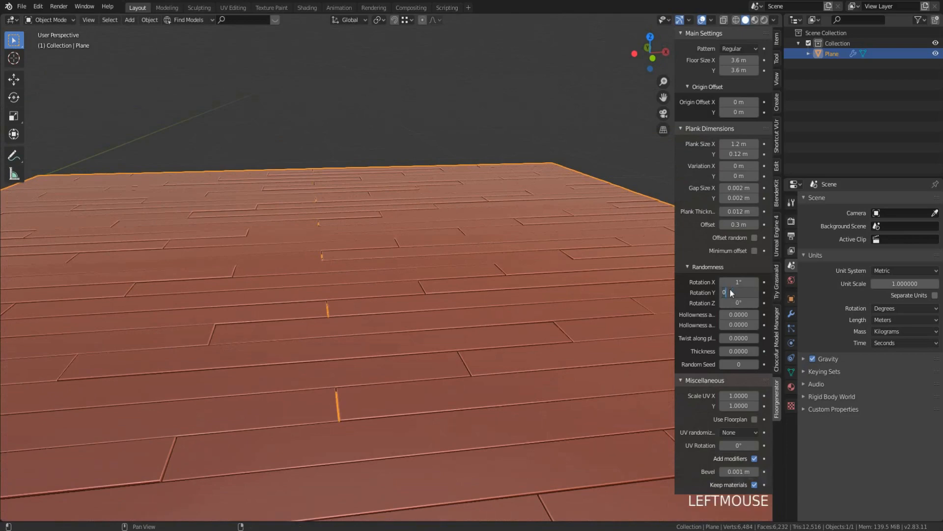
pyautogui.press('KP_Enter')
pyautogui.click(738, 282)
pyautogui.write('0')
pyautogui.press('KP_Enter')
pyautogui.scroll(-2, 489, 340)
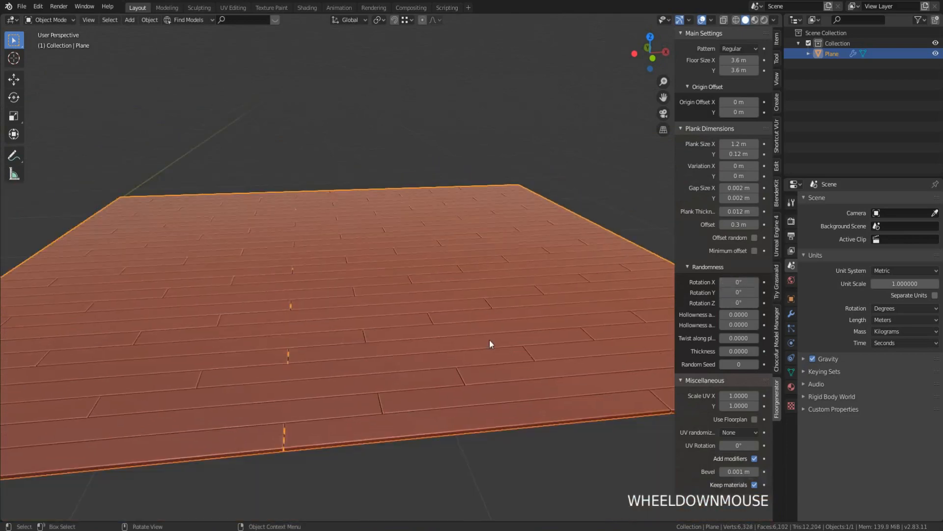
pyautogui.moveTo(490, 340)
pyautogui.mouseDown(button='middle')
pyautogui.moveTo(504, 349)
pyautogui.moveTo(507, 337)
pyautogui.mouseUp(button='middle')
pyautogui.scroll(-2, 507, 338)
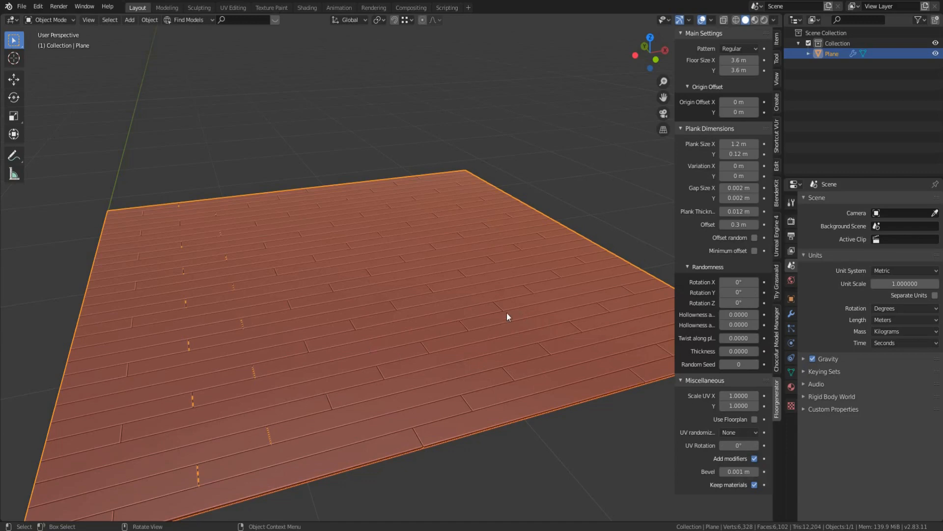
# Switch to File Explorer to view the plank images in the Multi Textures Parquet folder, and return to Blender
pyautogui.hotkey('alt', 'Tab')
pyautogui.hotkey('alt', 'Tab')
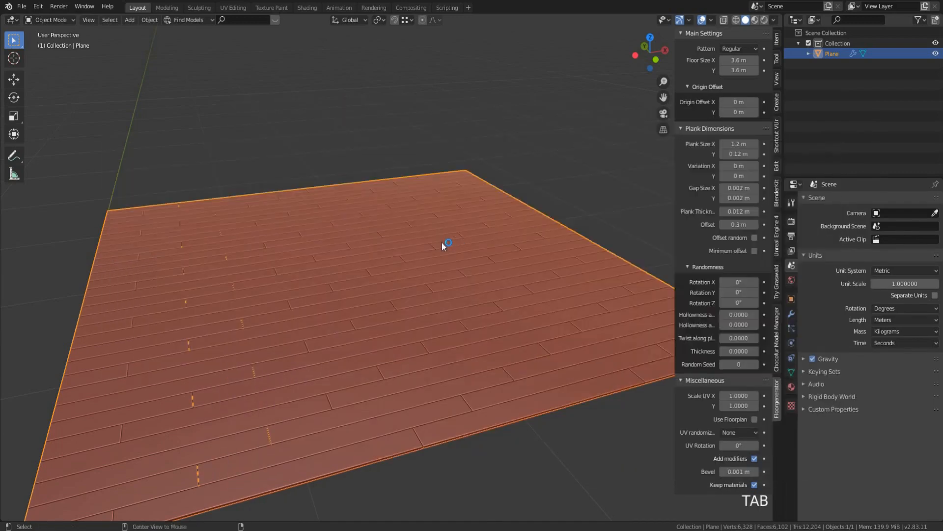
pyautogui.hotkey('alt', 'Tab')
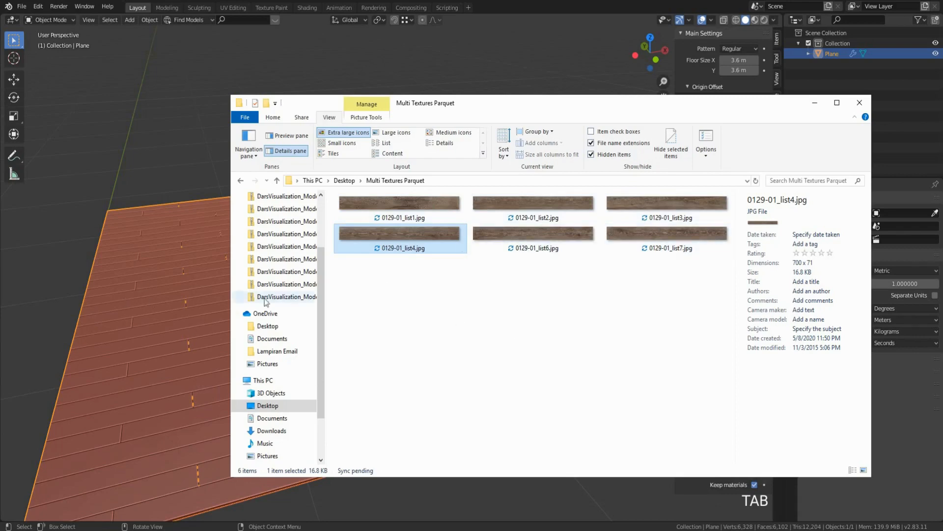
pyautogui.hotkey('alt', 'Tab')
# Switch the viewport to Material Preview shading and add a new material to the floor
pyautogui.press('z')
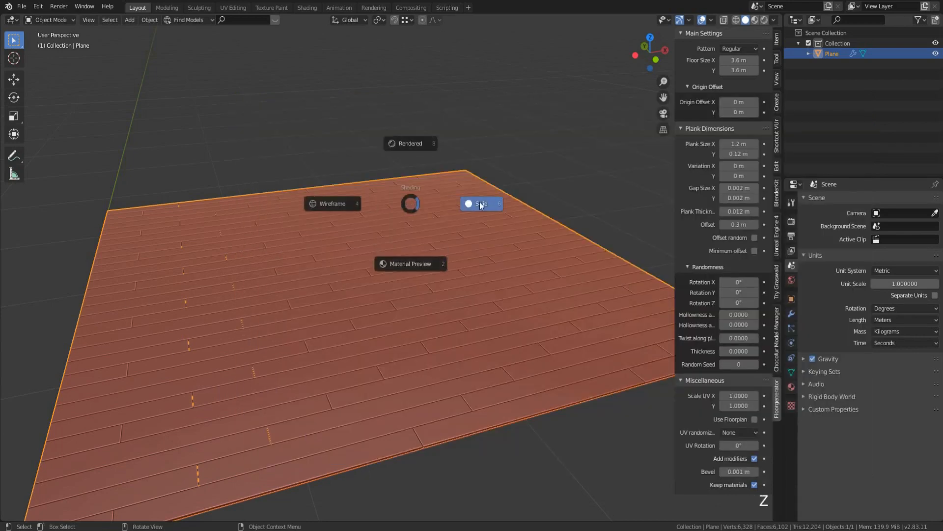
pyautogui.click(436, 273)
pyautogui.scroll(-3, 439, 273)
pyautogui.moveTo(440, 273); pyautogui.dragTo(469, 296, button='middle')
pyautogui.click(791, 387)
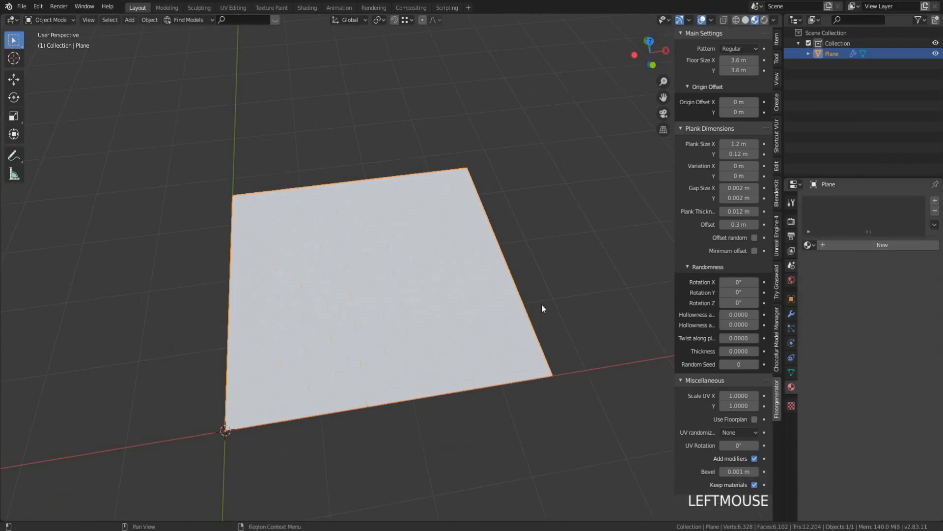
pyautogui.click(862, 243)
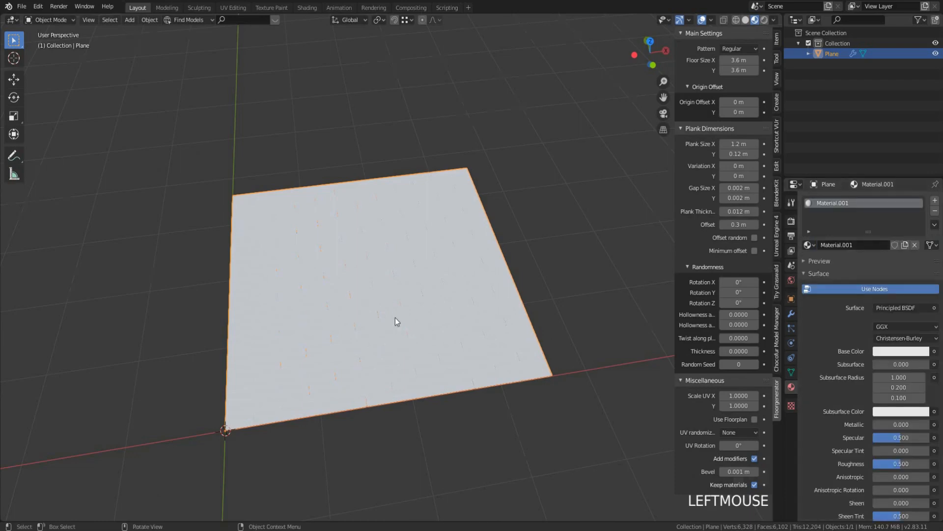
# View the floor from the top and split the viewport horizontally to add a Shader Editor
pyautogui.press('KP_7')
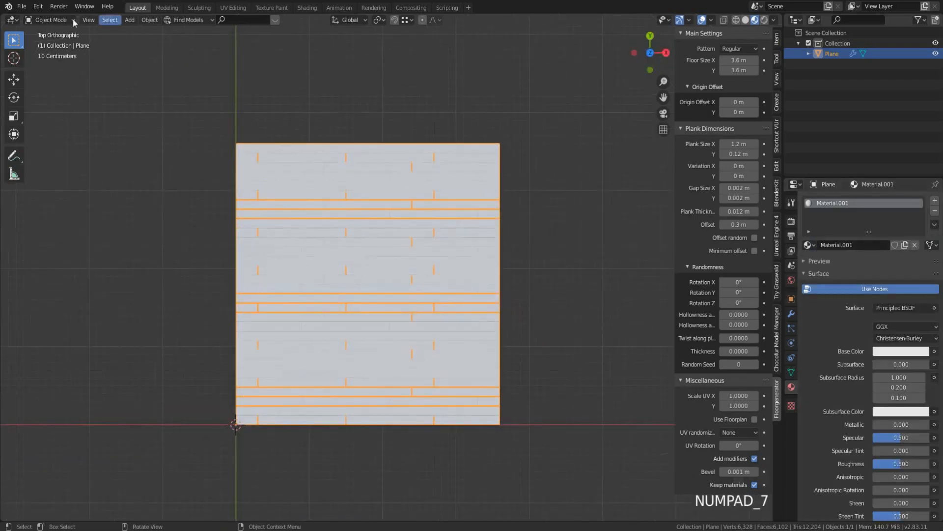
pyautogui.moveTo(6, 520); pyautogui.dragTo(24, 330)
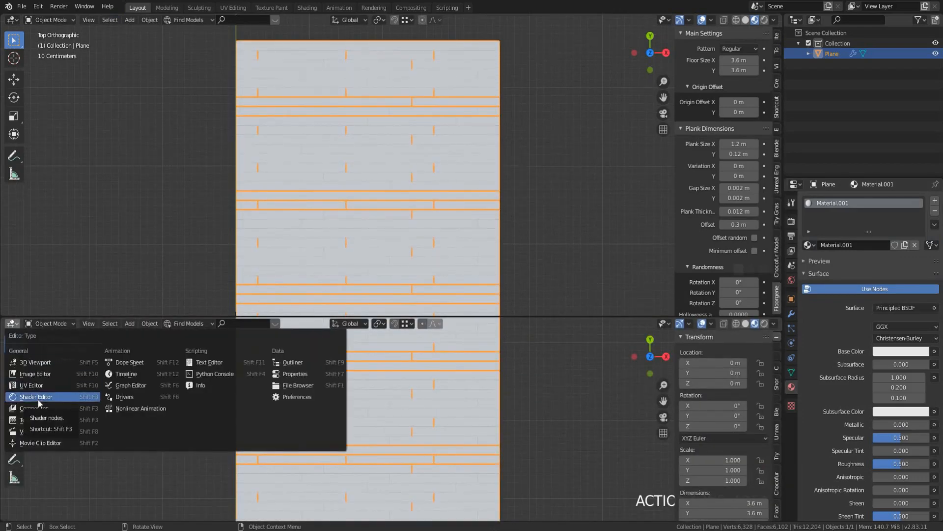
pyautogui.click(37, 400)
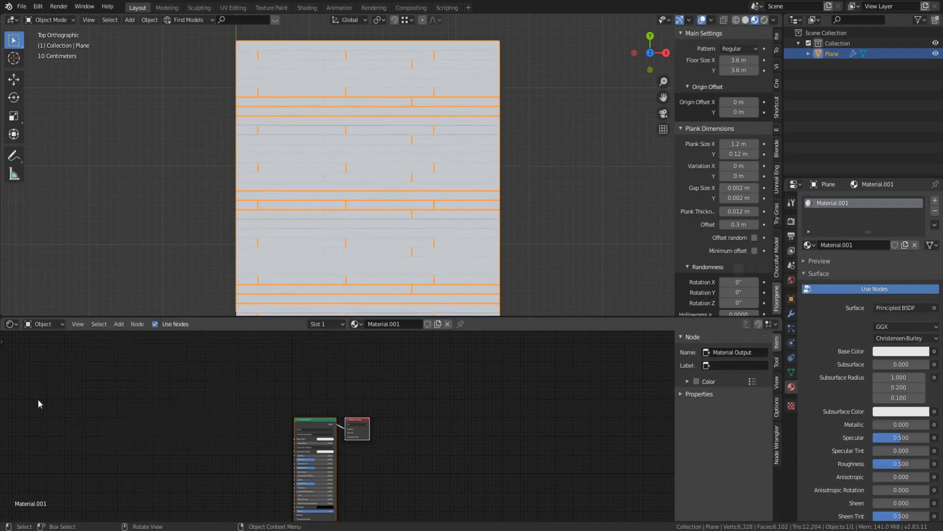
# Split the 3D viewport vertically, make the new area a UV Editor and frame the floor in the remaining viewport
pyautogui.moveTo(3, 17); pyautogui.dragTo(228, 29)
pyautogui.click(12, 20)
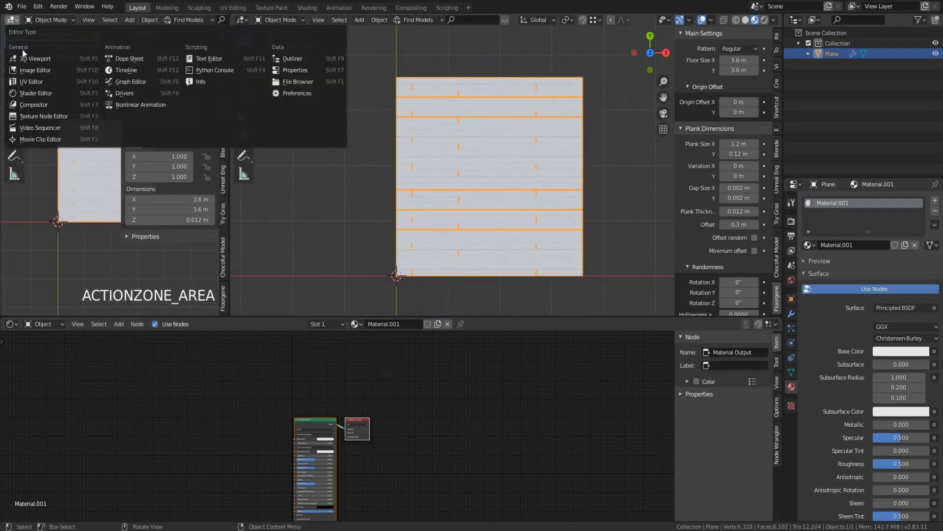
pyautogui.click(41, 82)
pyautogui.scroll(1, 106, 132)
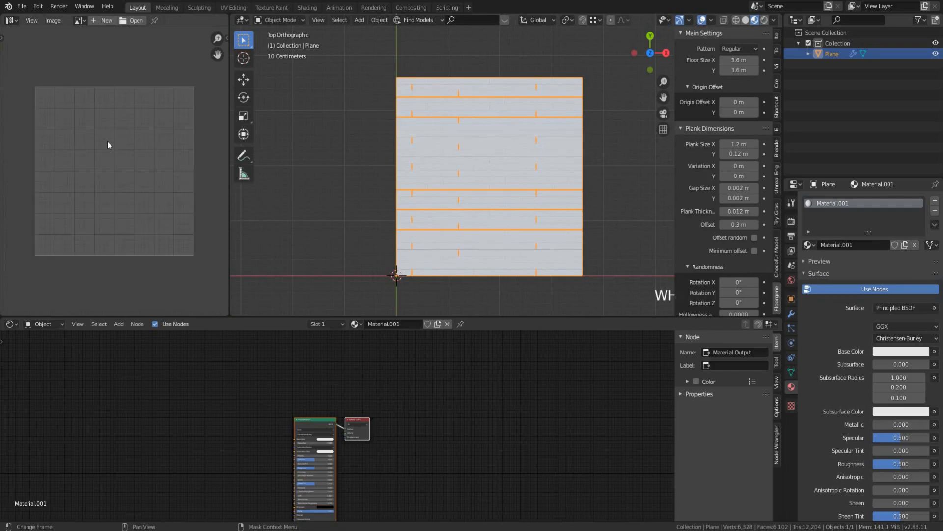
pyautogui.scroll(2, 541, 209)
pyautogui.keyDown('shift'); pyautogui.moveTo(547, 211); pyautogui.dragTo(544, 195, button='middle'); pyautogui.keyUp('shift')
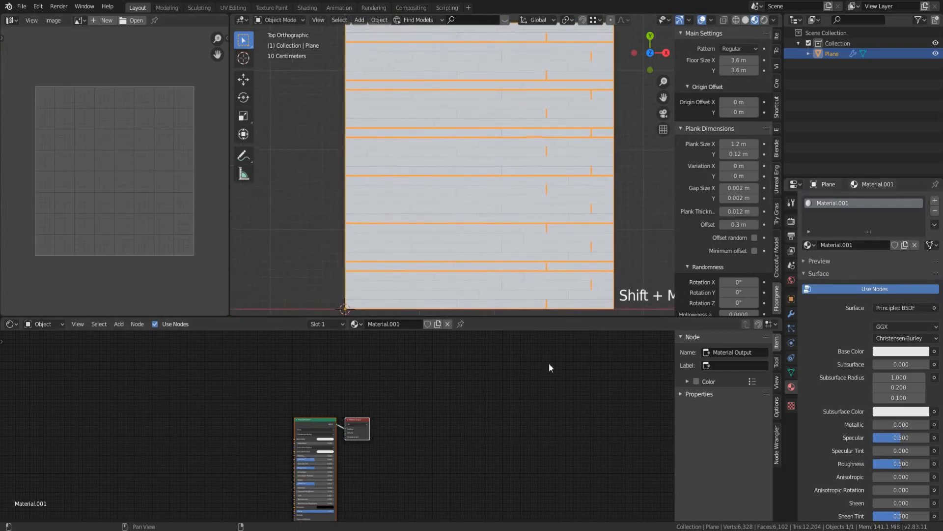
# Hide the Shader Editor's sidebar and bring in 0129-01_list1.jpg from the Multi Textures Parquet folder as an image texture node
pyautogui.moveTo(347, 441); pyautogui.dragTo(384, 383, button='middle')
pyautogui.scroll(4, 384, 383)
pyautogui.press('n')
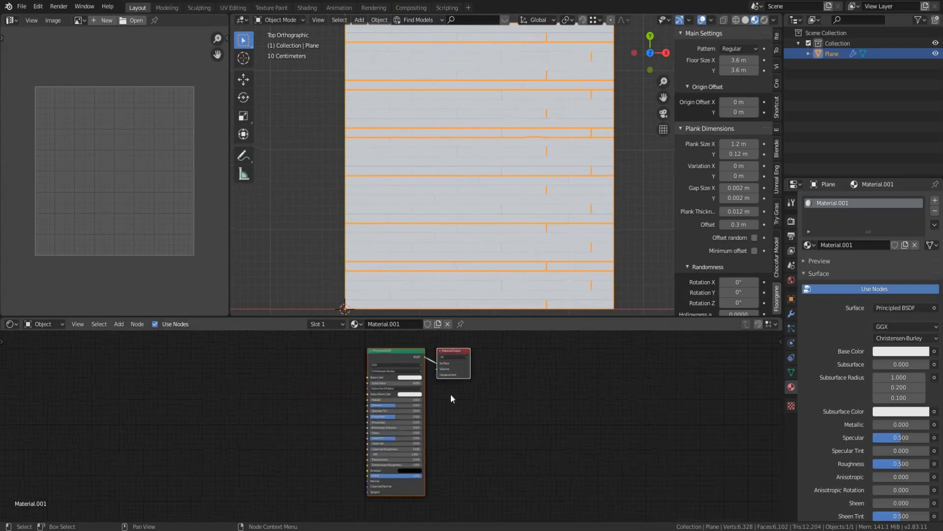
pyautogui.scroll(3, 458, 375)
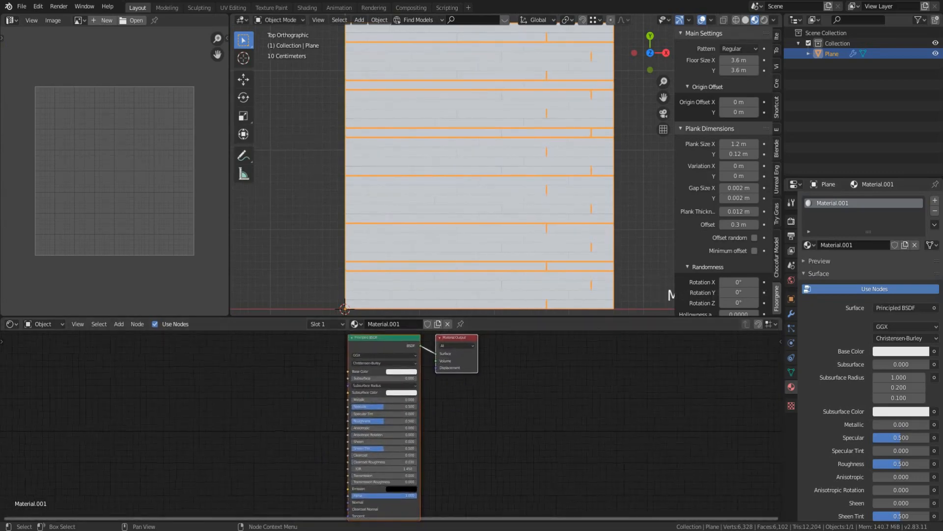
pyautogui.moveTo(142, 523)
pyautogui.click(142, 499)
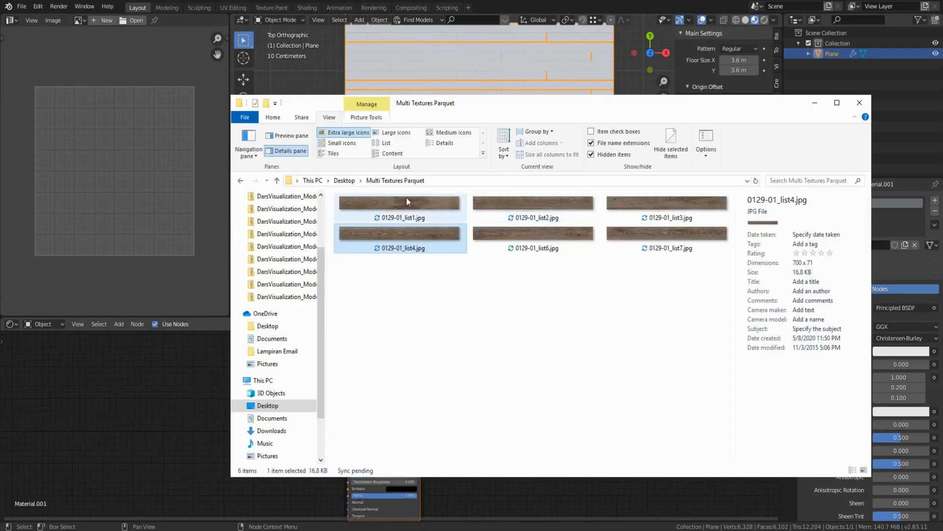
pyautogui.click(413, 209)
pyautogui.moveTo(120, 391); pyautogui.dragTo(121, 392)
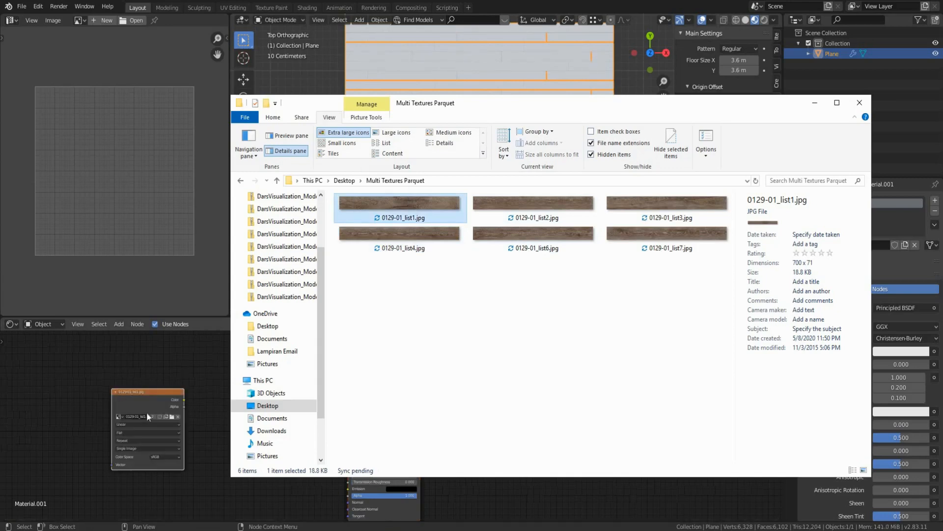
pyautogui.scroll(1, 259, 391)
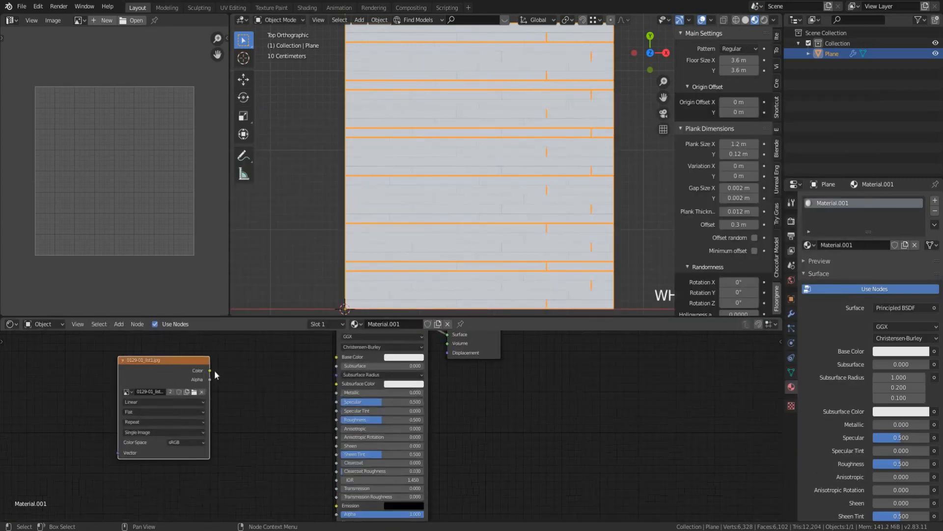
# Connect the image texture's Color to the Principled BSDF's Base Color and inspect the texture on the floor
pyautogui.moveTo(210, 370); pyautogui.dragTo(336, 357)
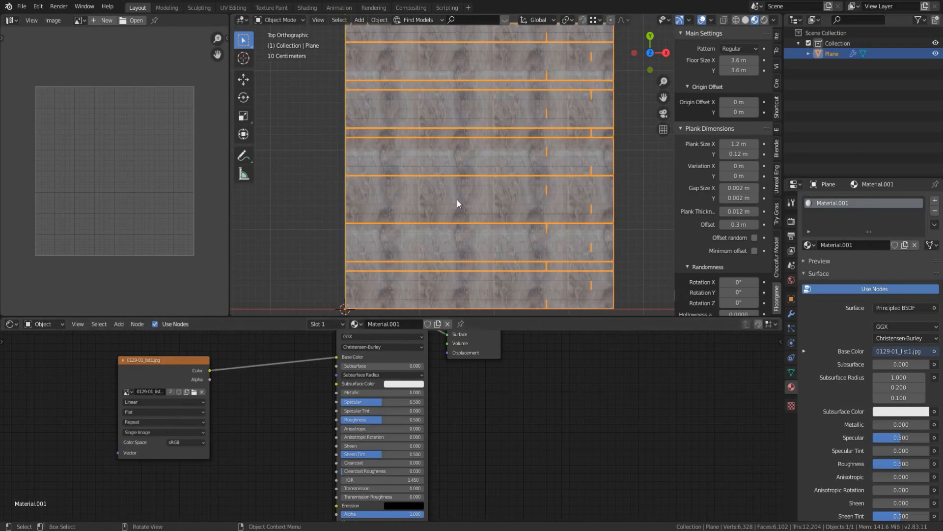
pyautogui.scroll(3, 457, 200)
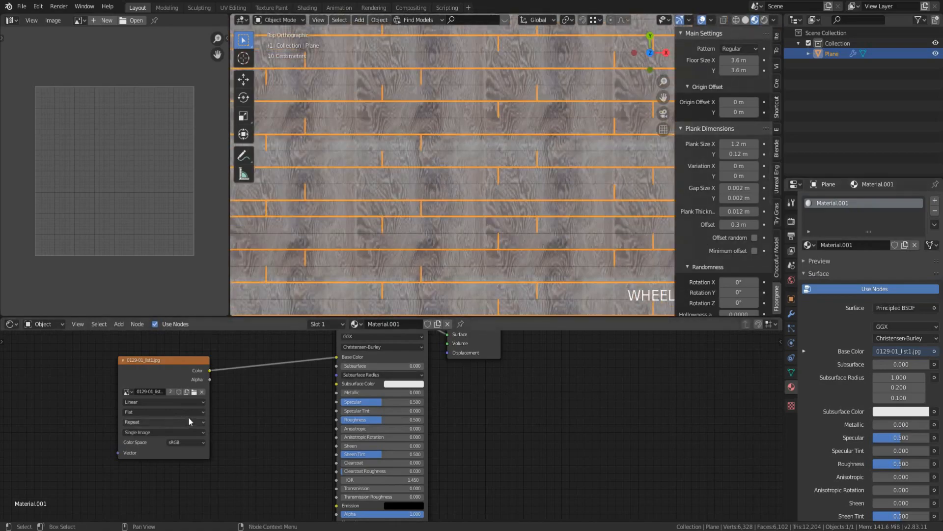
pyautogui.moveTo(189, 418); pyautogui.dragTo(250, 431, button='middle')
pyautogui.scroll(-1, 250, 431)
pyautogui.scroll(-5, 376, 262)
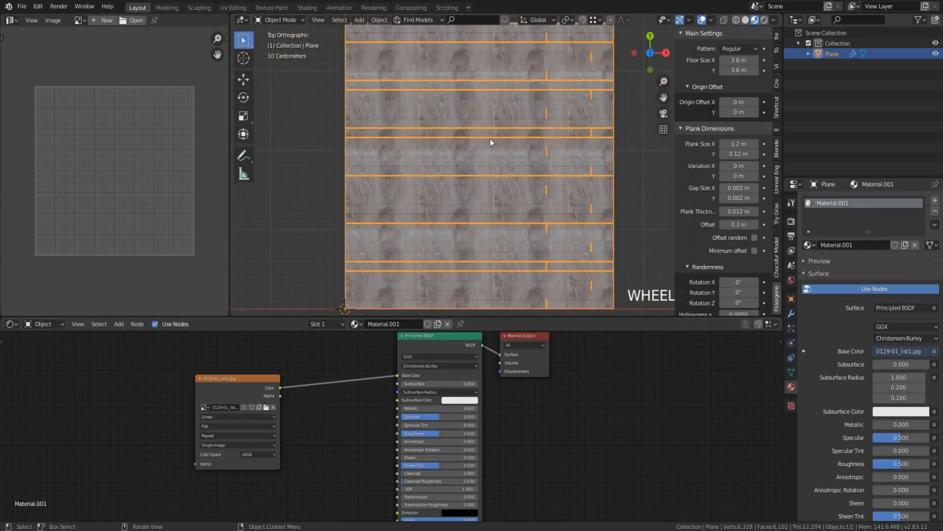
pyautogui.scroll(-7, 732, 206)
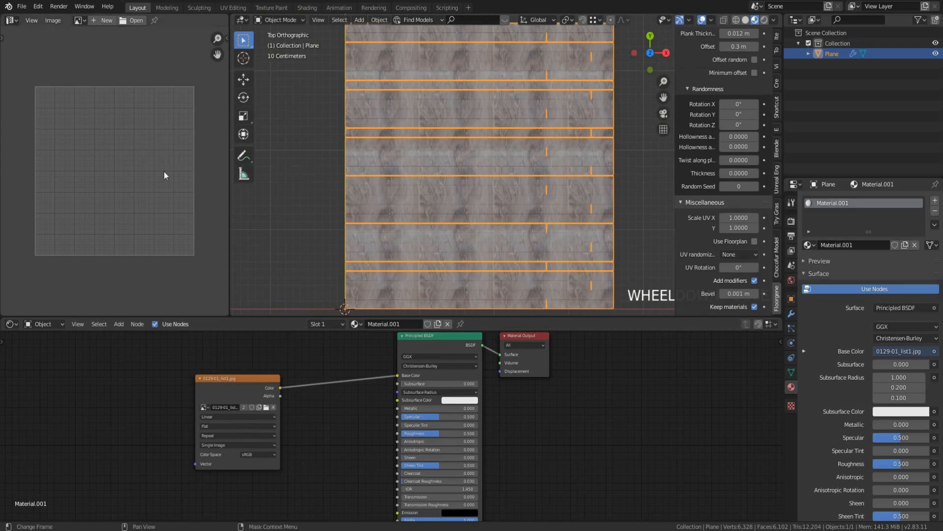
# Enter Edit Mode, select all the floor's UVs and examine their layout against the plank texture in the UV Editor
pyautogui.press('Tab')
pyautogui.scroll(-2, 180, 180)
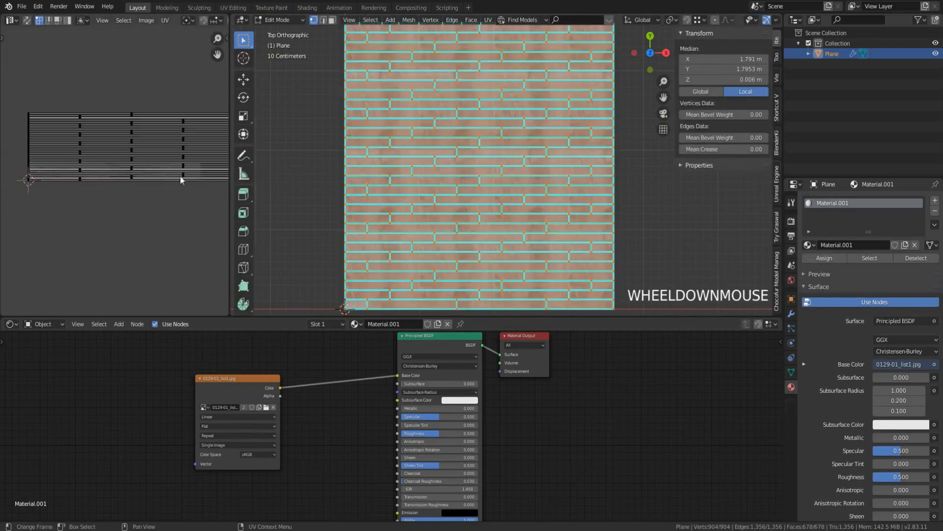
pyautogui.scroll(3, 131, 181)
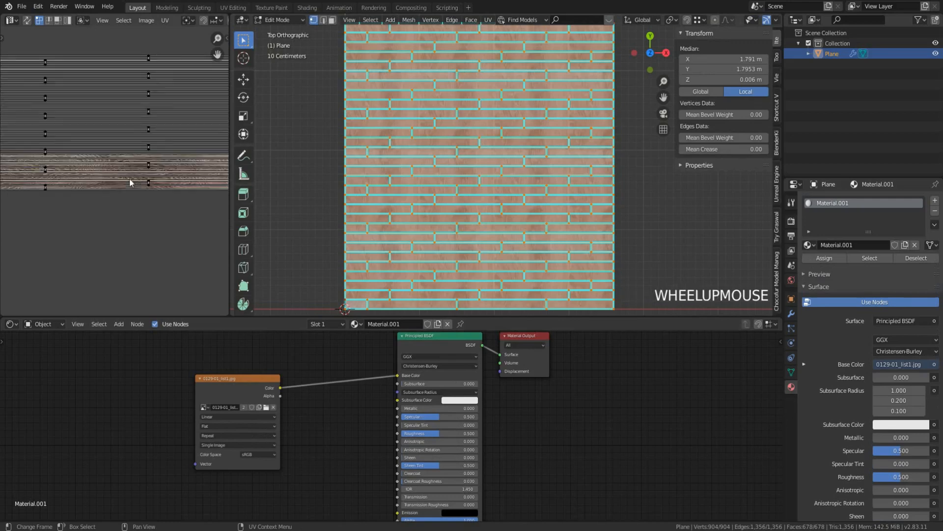
pyautogui.press('a')
pyautogui.scroll(-4, 130, 182)
pyautogui.moveTo(152, 175); pyautogui.dragTo(72, 221, button='middle')
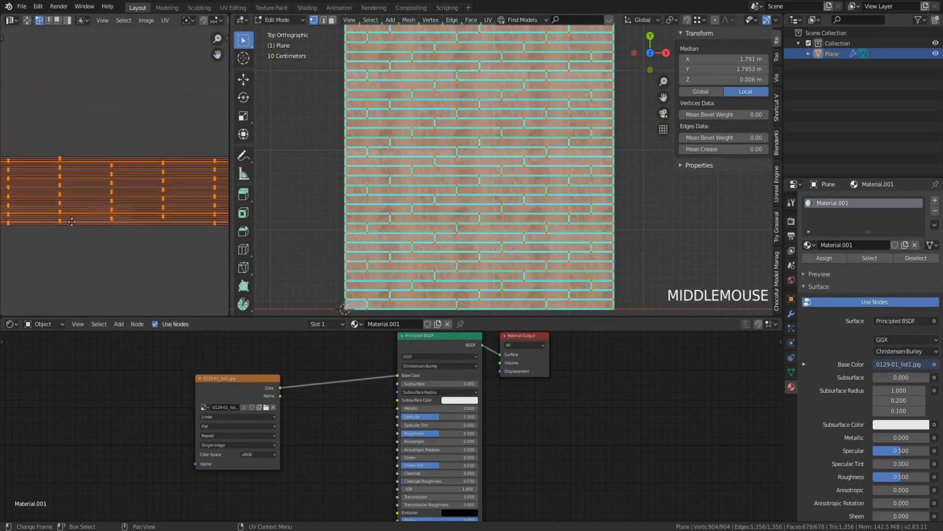
pyautogui.scroll(-3, 72, 224)
pyautogui.moveTo(141, 227); pyautogui.dragTo(84, 242, button='middle')
pyautogui.scroll(2, 85, 252)
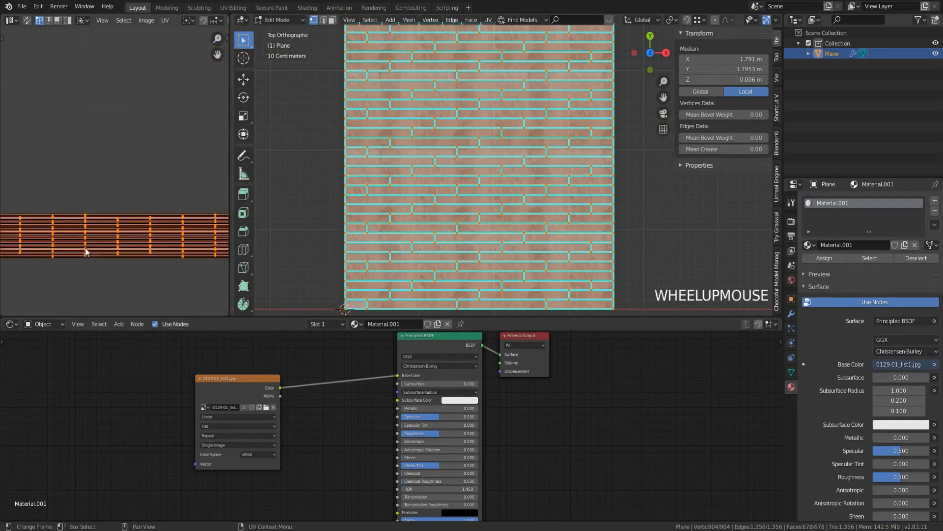
pyautogui.scroll(-2, 84, 247)
pyautogui.scroll(4, 146, 175)
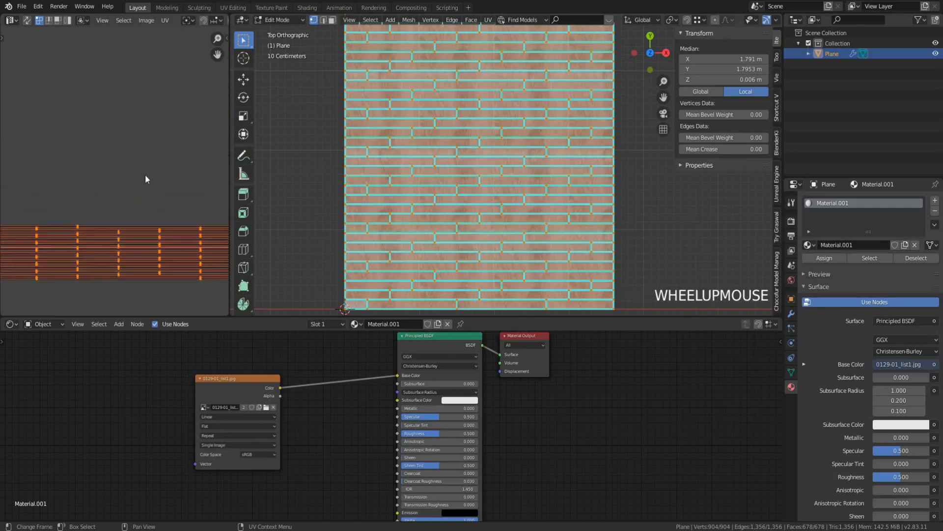
pyautogui.moveTo(109, 255); pyautogui.dragTo(175, 86, button='middle')
pyautogui.scroll(2, 151, 169)
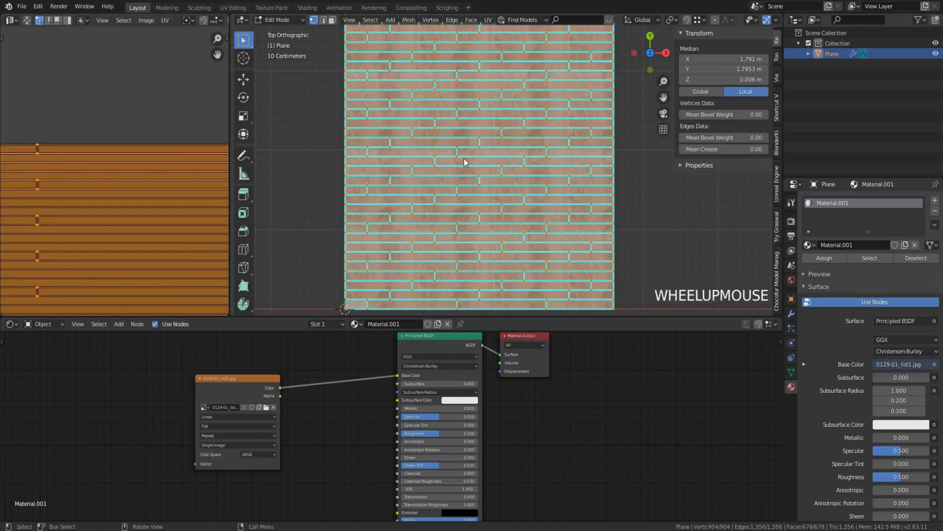
# Switch to face selection and pick individual planks to examine where each one's UVs lie relative to the texture
pyautogui.click(332, 20)
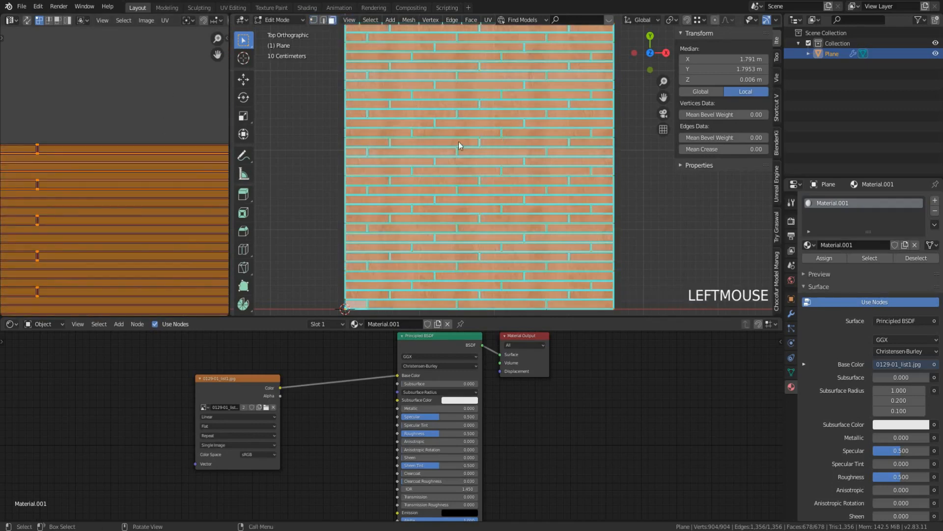
pyautogui.click(469, 171)
pyautogui.scroll(-2, 149, 269)
pyautogui.moveTo(148, 269); pyautogui.dragTo(160, 237, button='middle')
pyautogui.click(468, 199)
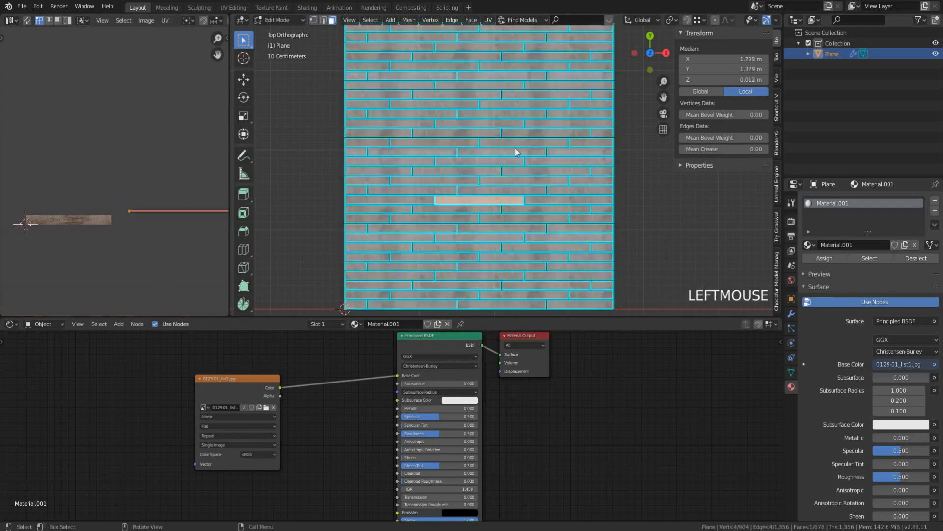
pyautogui.click(511, 143)
pyautogui.click(455, 101)
pyautogui.click(414, 112)
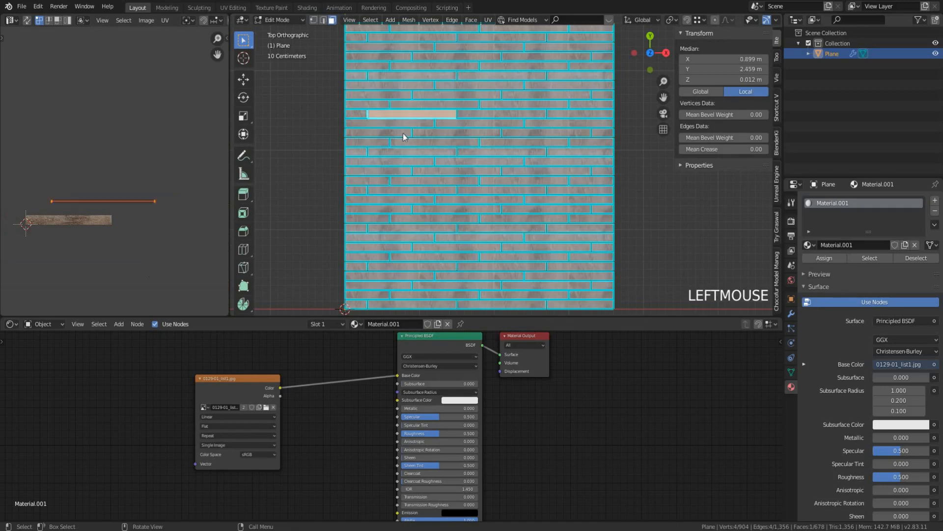
pyautogui.click(403, 134)
pyautogui.press('a')
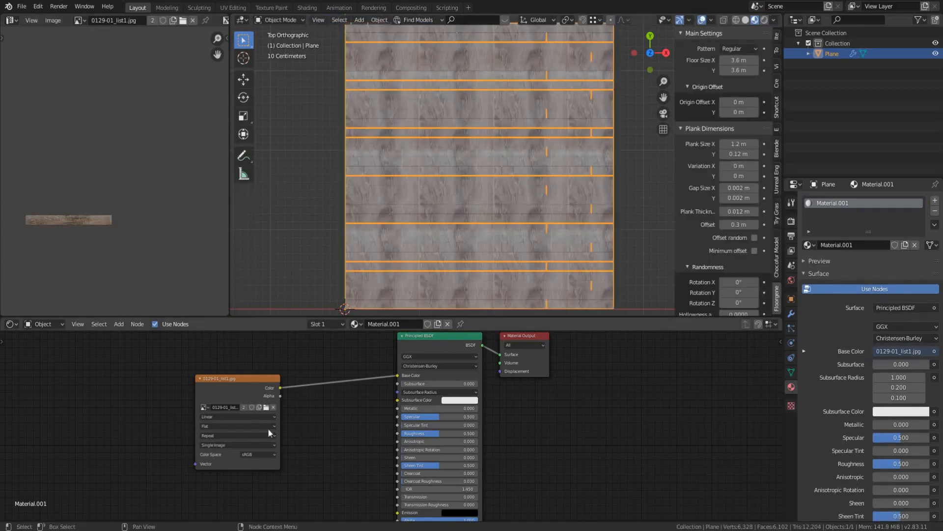
# Try the Packed UV randomization on the floor planks, and switch it to Random
pyautogui.scroll(-8, 747, 248)
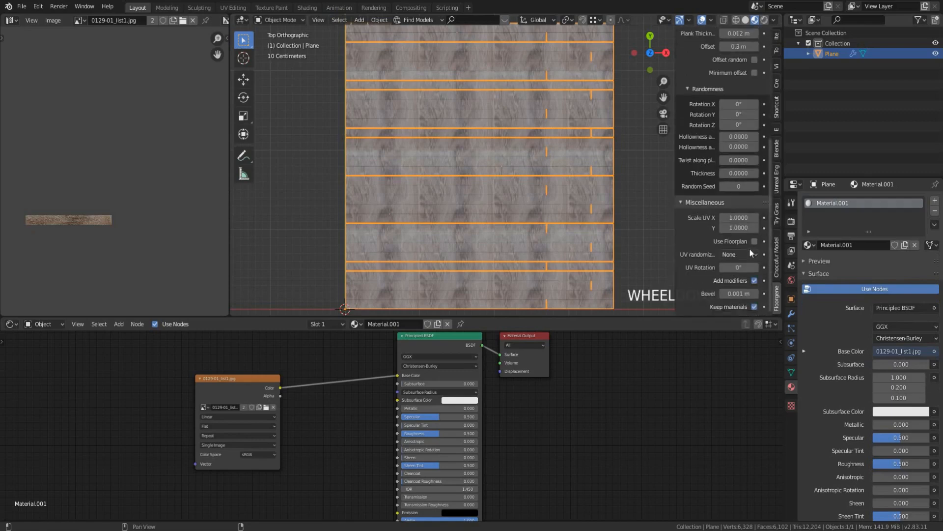
pyautogui.click(749, 255)
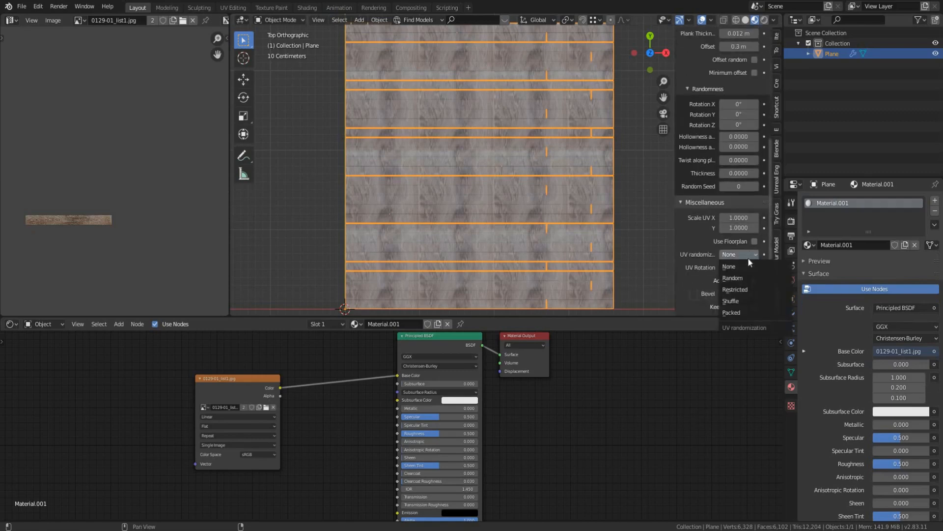
pyautogui.click(731, 255)
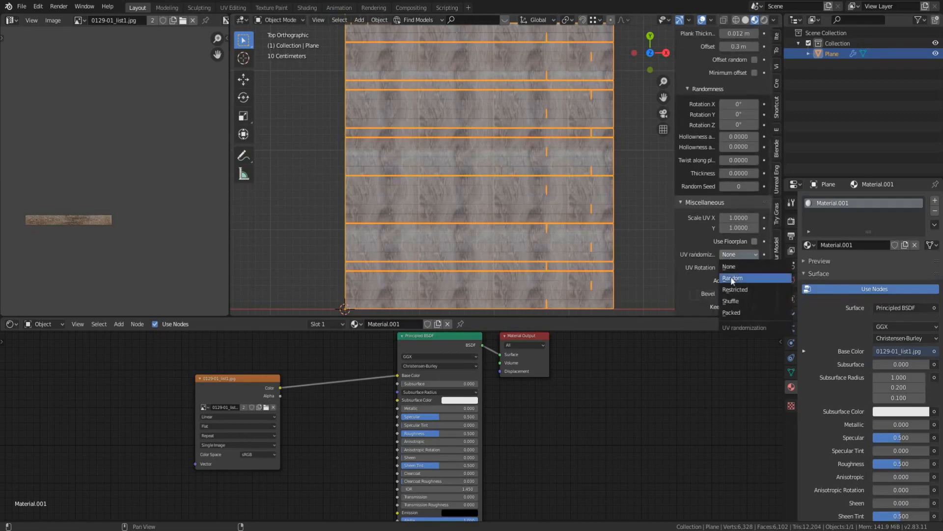
pyautogui.click(745, 313)
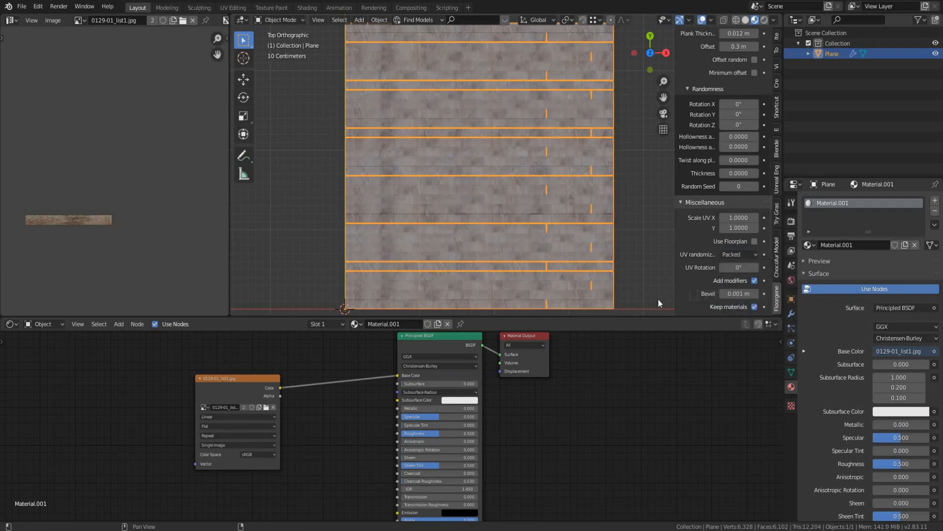
pyautogui.click(748, 257)
pyautogui.click(742, 274)
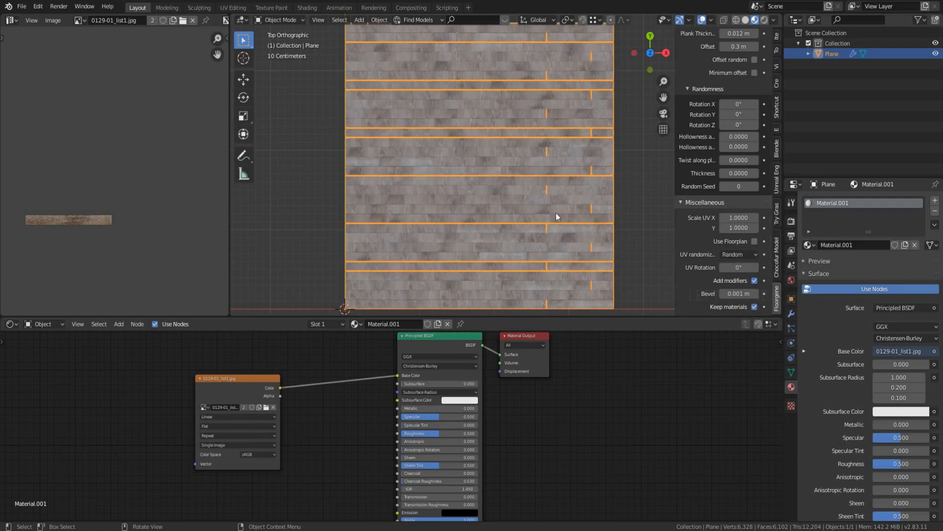
# Select the whole floor in Edit Mode, examine the randomized UV layout against the plank texture, and return to Object Mode
pyautogui.press('Tab')
pyautogui.press('a')
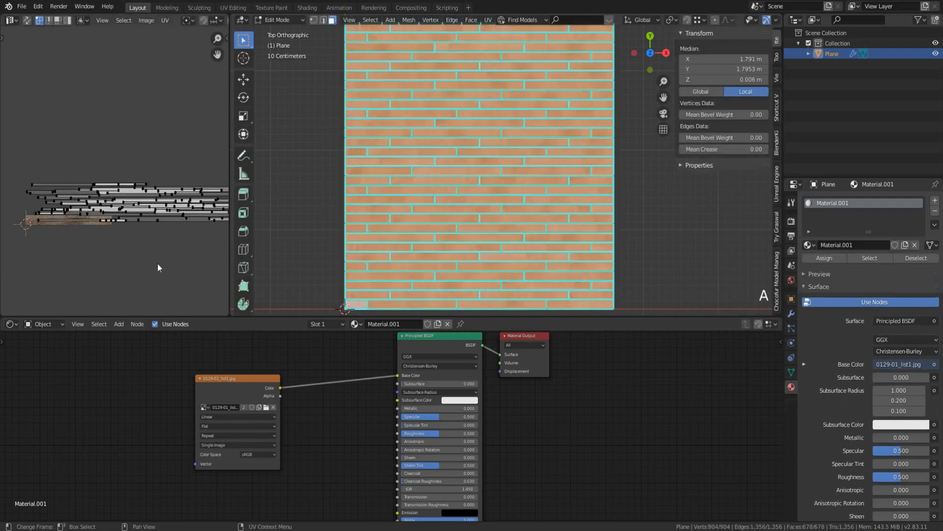
pyautogui.moveTo(158, 264); pyautogui.dragTo(59, 253, button='middle')
pyautogui.press('a')
pyautogui.scroll(-3, 123, 253)
pyautogui.scroll(2, 163, 179)
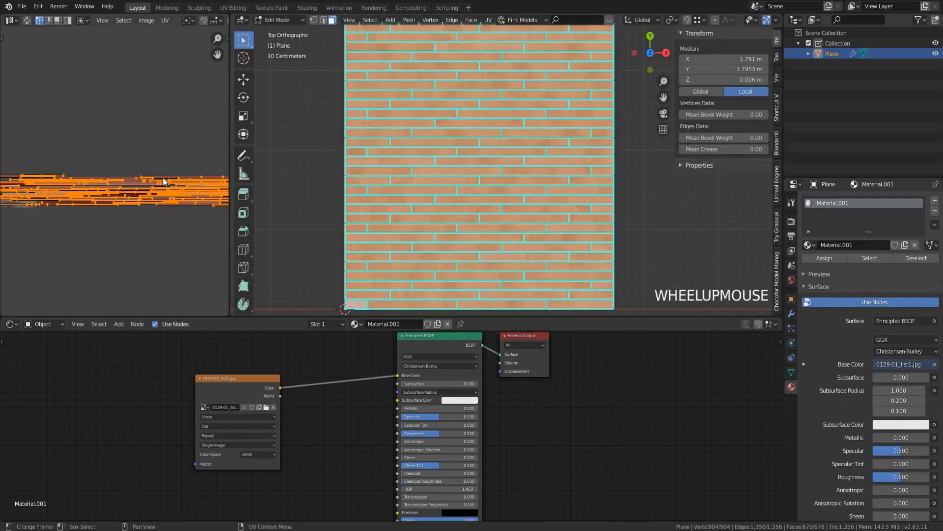
pyautogui.press('Tab')
pyautogui.moveTo(149, 236); pyautogui.dragTo(57, 258, button='middle')
pyautogui.scroll(4, 201, 274)
pyautogui.moveTo(202, 273); pyautogui.dragTo(141, 140, button='middle')
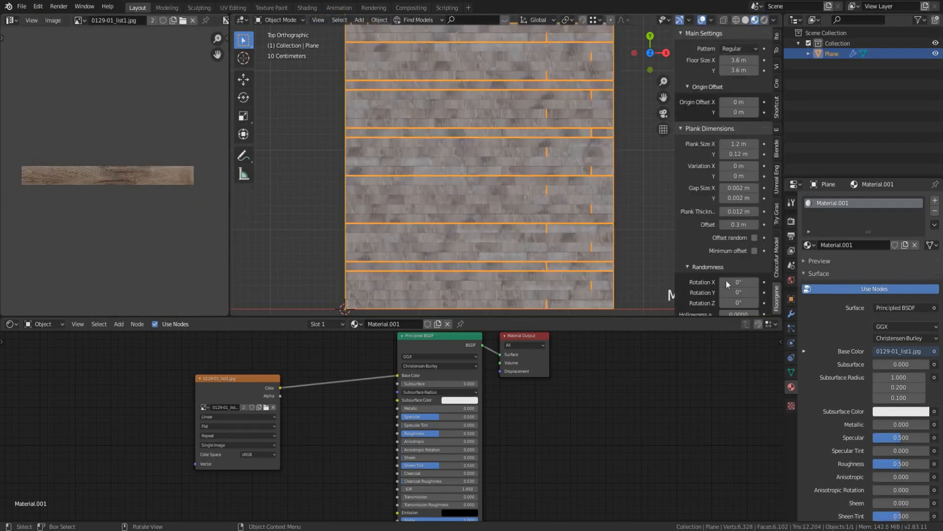
# Set the floor's UV randomization to Packed
pyautogui.scroll(-5, 755, 262)
pyautogui.scroll(-4, 757, 266)
pyautogui.click(750, 257)
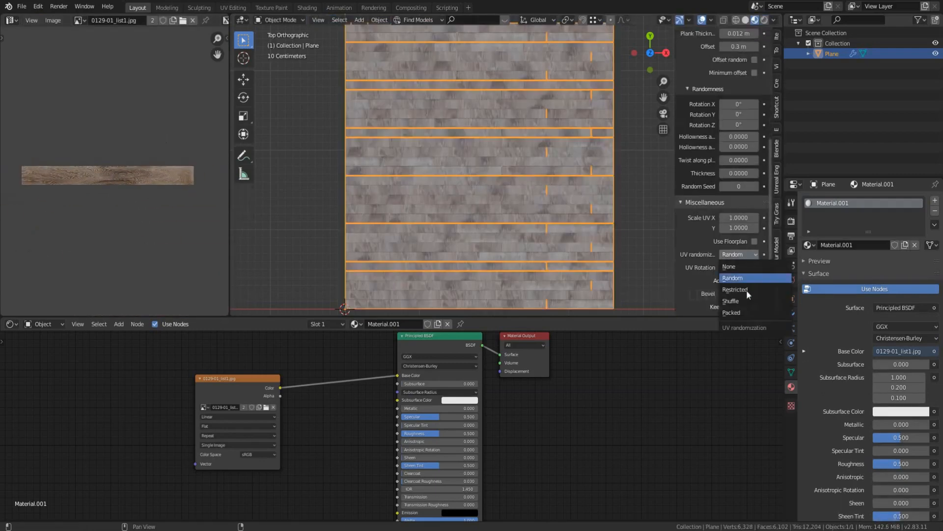
pyautogui.click(744, 311)
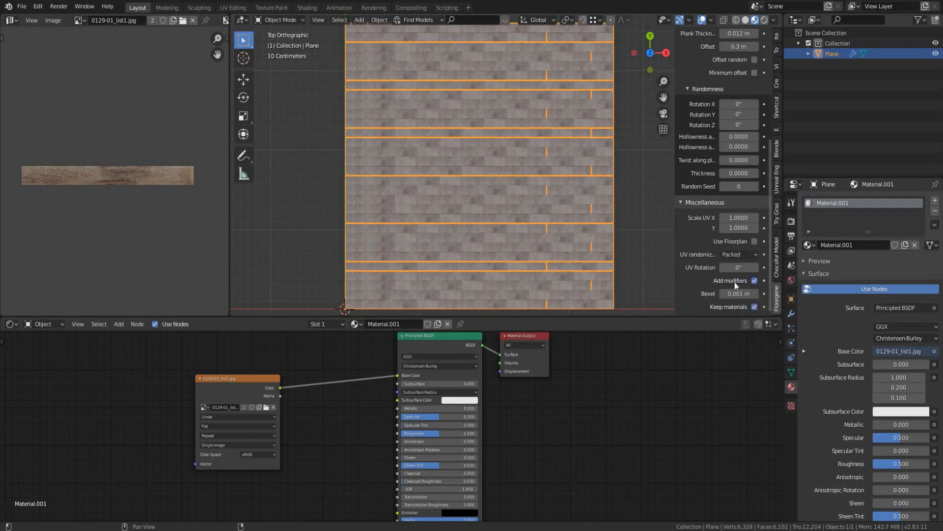
# Switch the viewport to solid shading and examine the bevelled plank edges up close in perspective
pyautogui.moveTo(399, 215); pyautogui.dragTo(498, 175, button='middle')
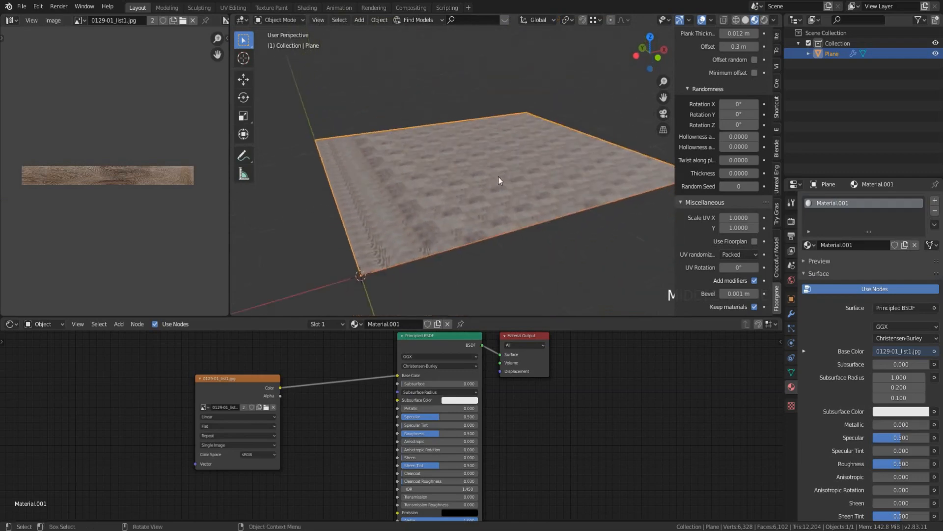
pyautogui.scroll(3, 499, 177)
pyautogui.press('z')
pyautogui.click(566, 203)
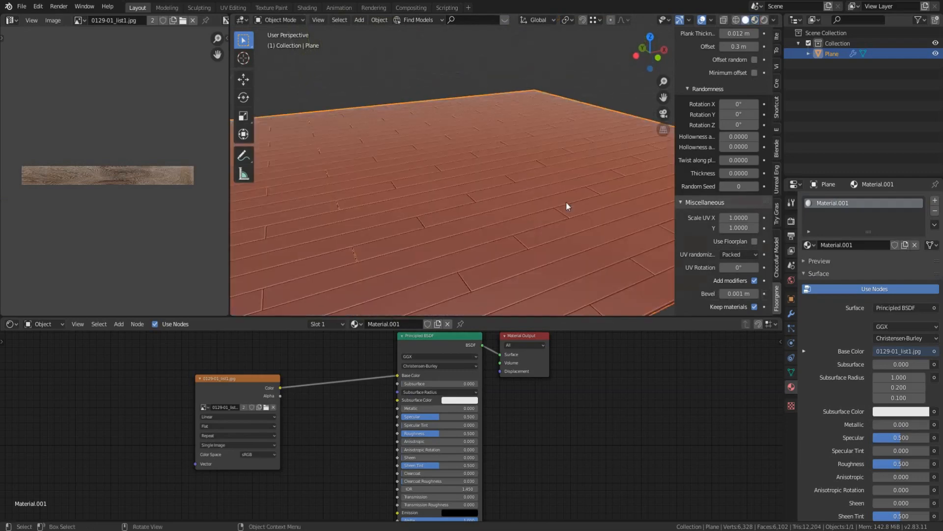
pyautogui.moveTo(566, 203)
pyautogui.mouseDown(button='middle')
pyautogui.moveTo(486, 208)
pyautogui.moveTo(518, 206)
pyautogui.mouseUp(button='middle')
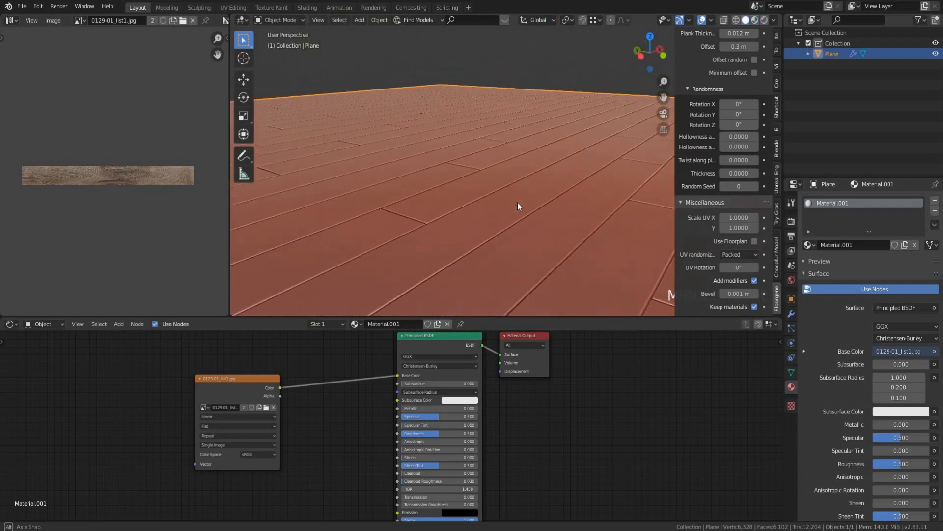
pyautogui.scroll(2, 478, 231)
# Toggle the floor's Add modifiers option off and back on, and inspect the settings of the Bevel modifier it adds
pyautogui.click(755, 280)
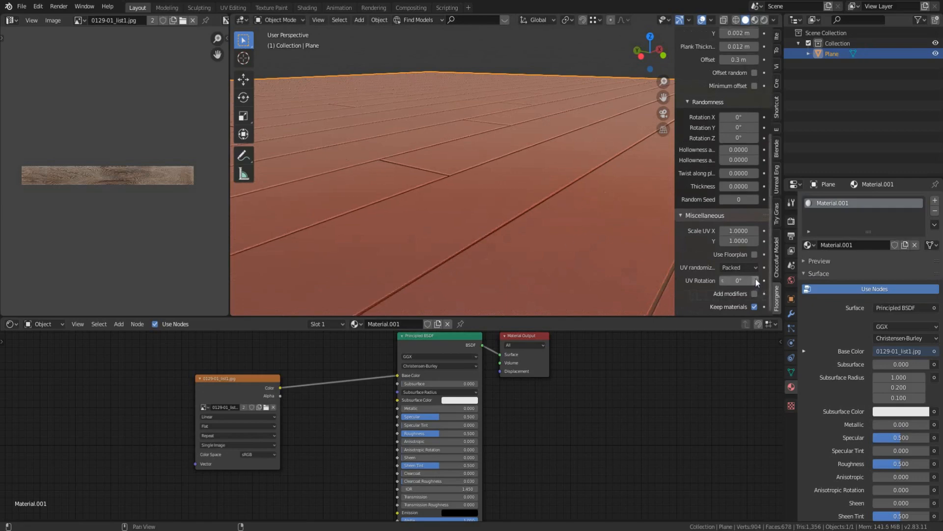
pyautogui.click(791, 312)
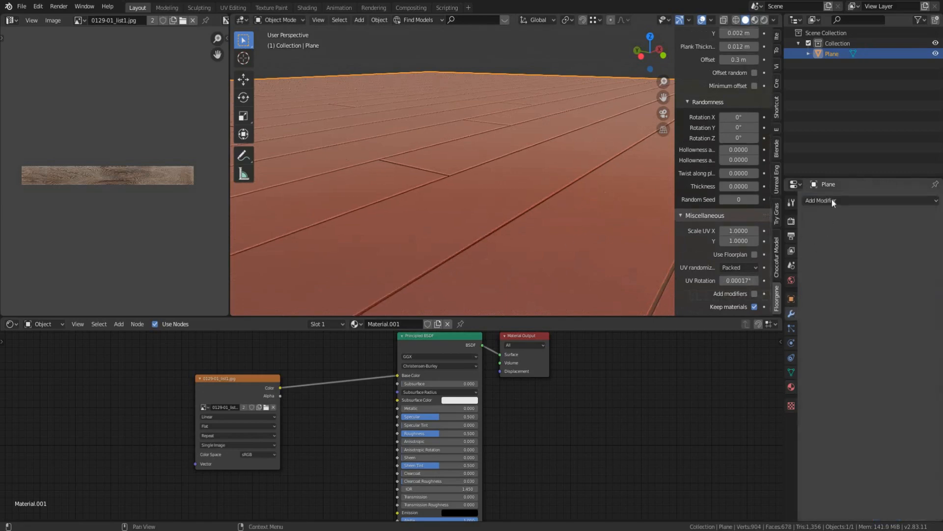
pyautogui.click(754, 294)
pyautogui.click(809, 216)
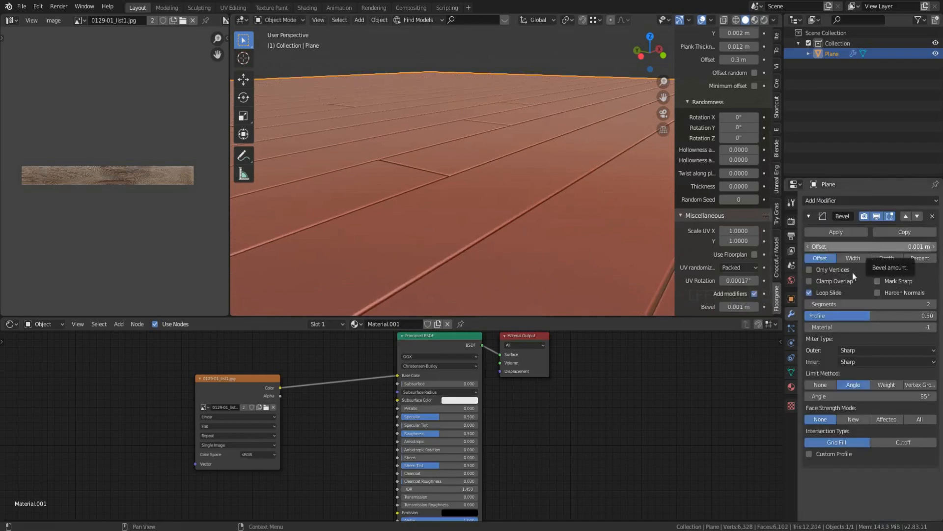
pyautogui.click(810, 217)
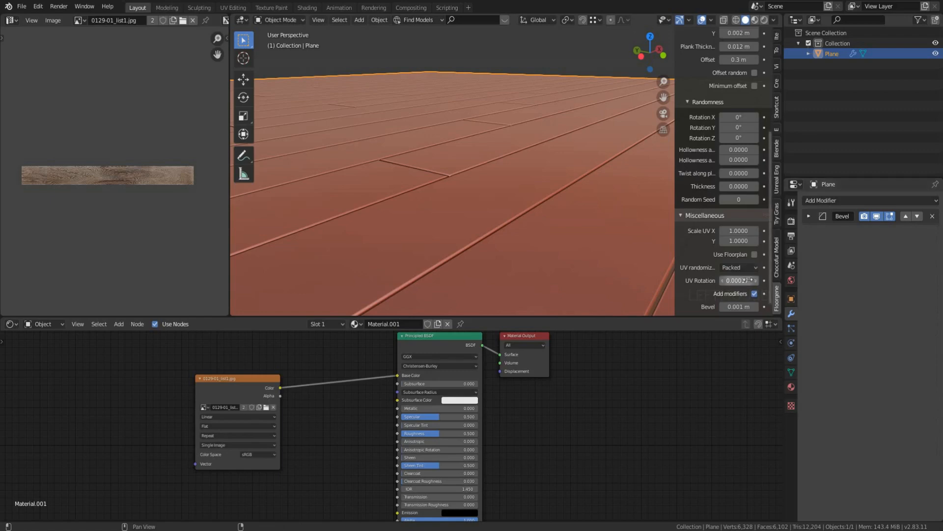
pyautogui.scroll(-1, 748, 278)
pyautogui.click(752, 281)
pyautogui.click(753, 281)
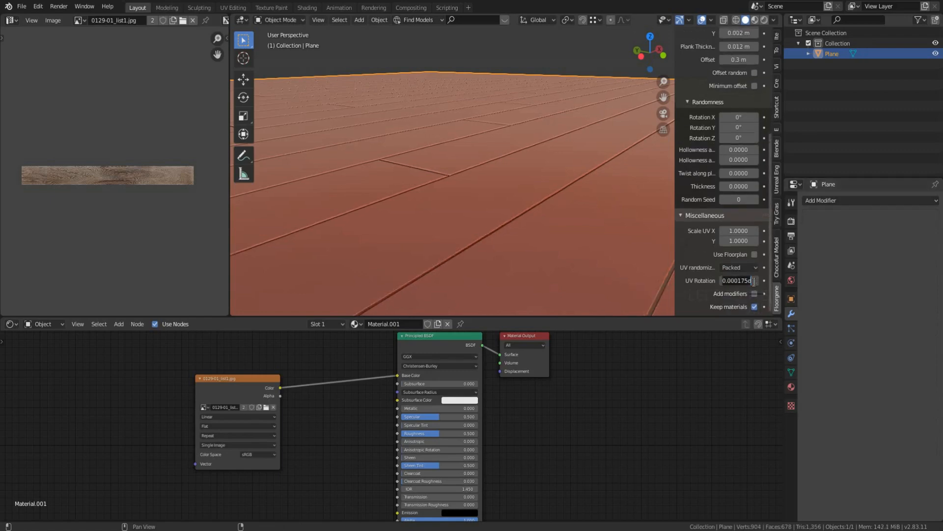
pyautogui.press('Return')
pyautogui.click(755, 294)
pyautogui.scroll(-1, 732, 281)
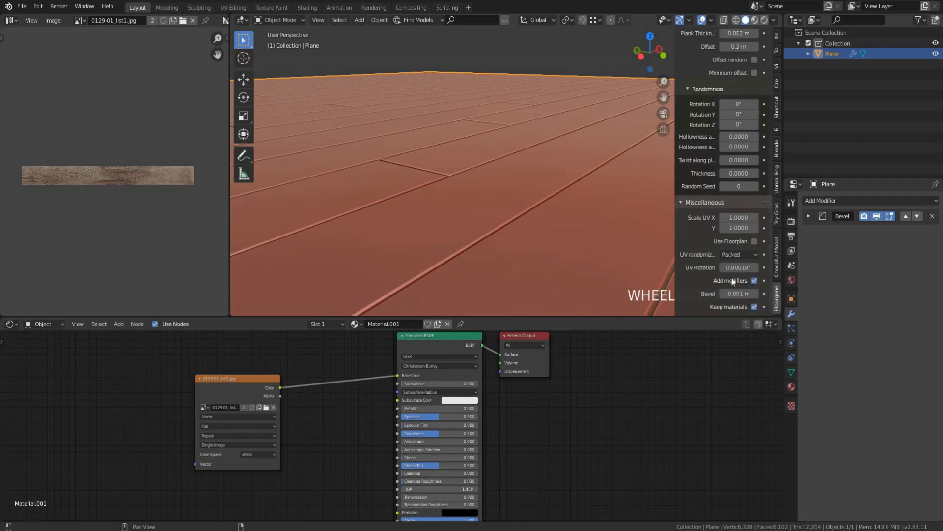
# View the floor from above, enter Edit Mode, and switch the viewport to material preview shading
pyautogui.moveTo(346, 209); pyautogui.dragTo(495, 244, button='middle')
pyautogui.scroll(-4, 485, 226)
pyautogui.press('KP_7')
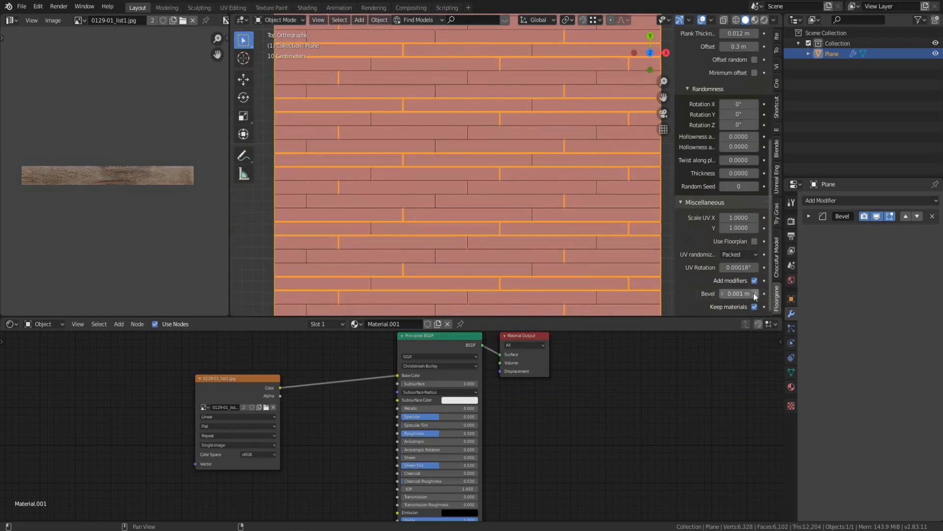
pyautogui.scroll(-2, 742, 290)
pyautogui.click(747, 254)
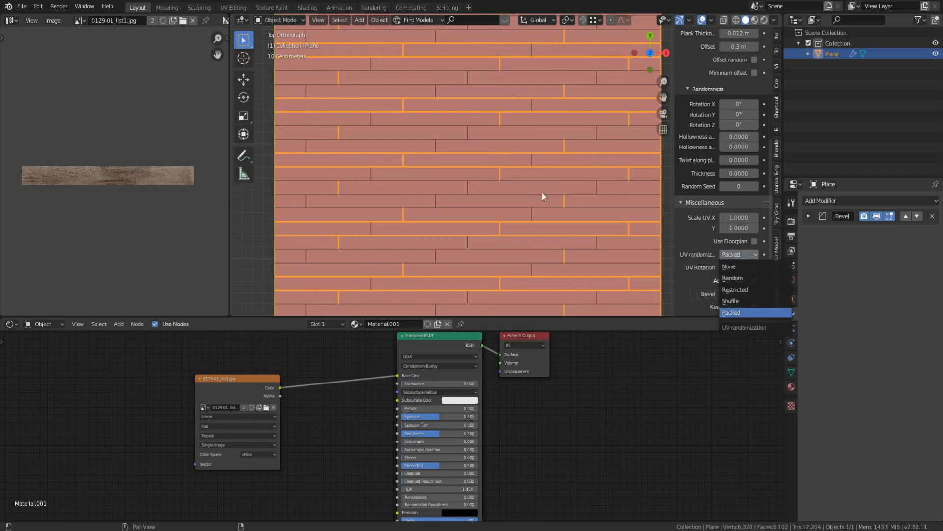
pyautogui.press('Tab')
pyautogui.press('a')
pyautogui.press('z')
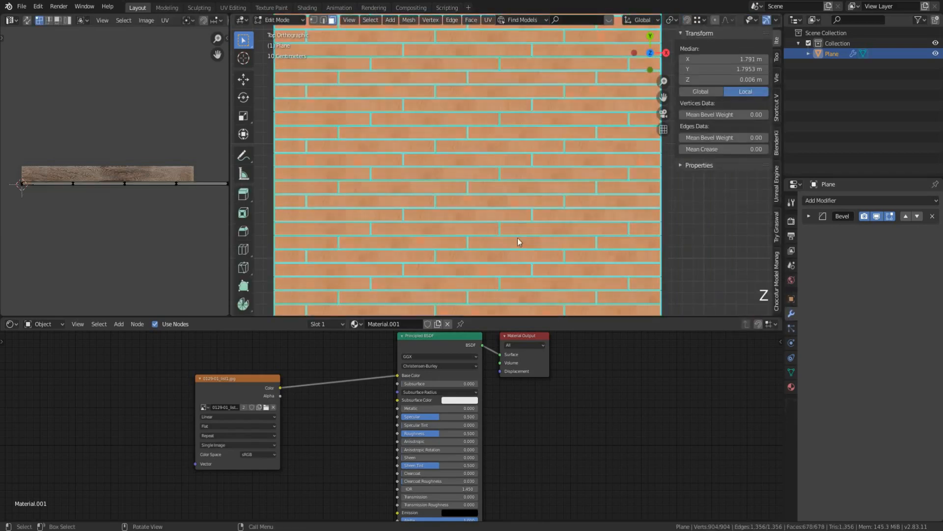
pyautogui.scroll(-2, 517, 238)
pyautogui.scroll(4, 514, 224)
# Deselect the planks and examine how the packed wood texture appears across the floor from above and in perspective
pyautogui.press('a')
pyautogui.scroll(3, 514, 224)
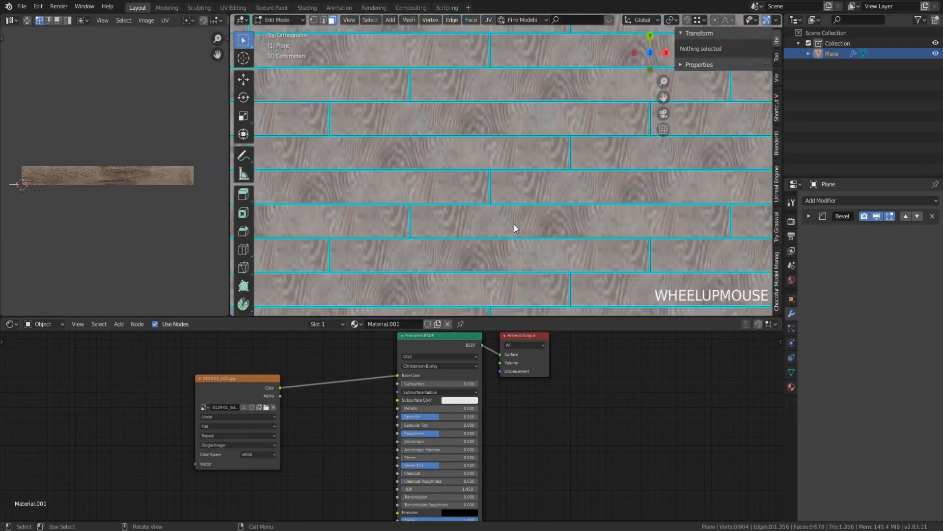
pyautogui.scroll(-5, 514, 224)
pyautogui.scroll(3, 514, 224)
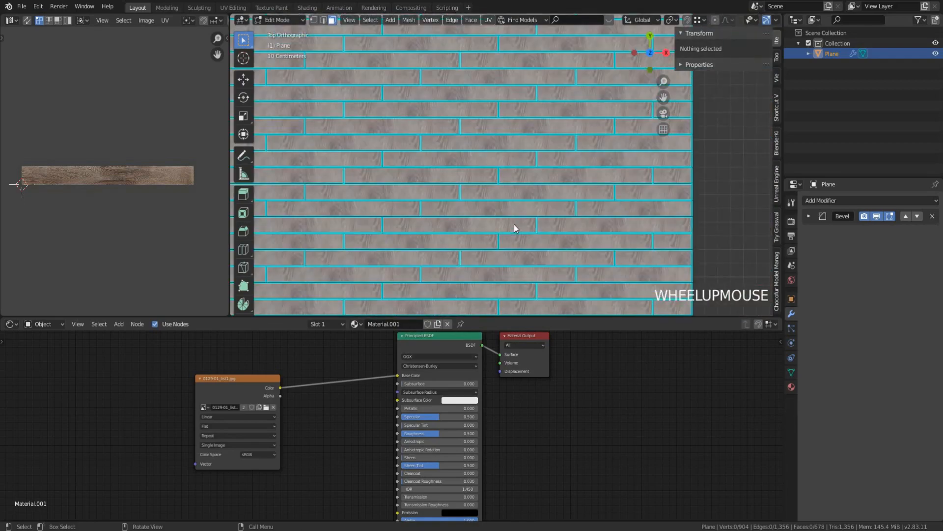
pyautogui.moveTo(514, 224); pyautogui.dragTo(420, 256, button='middle')
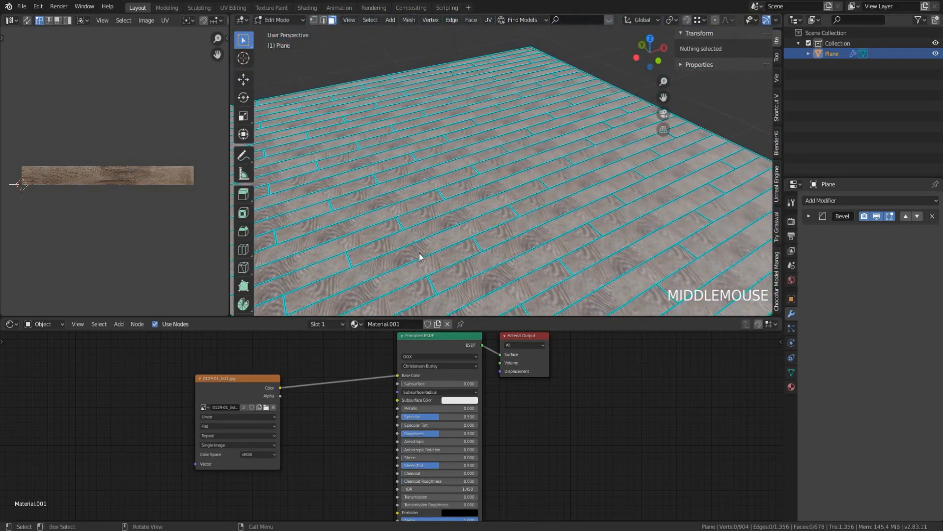
pyautogui.press('KP_7')
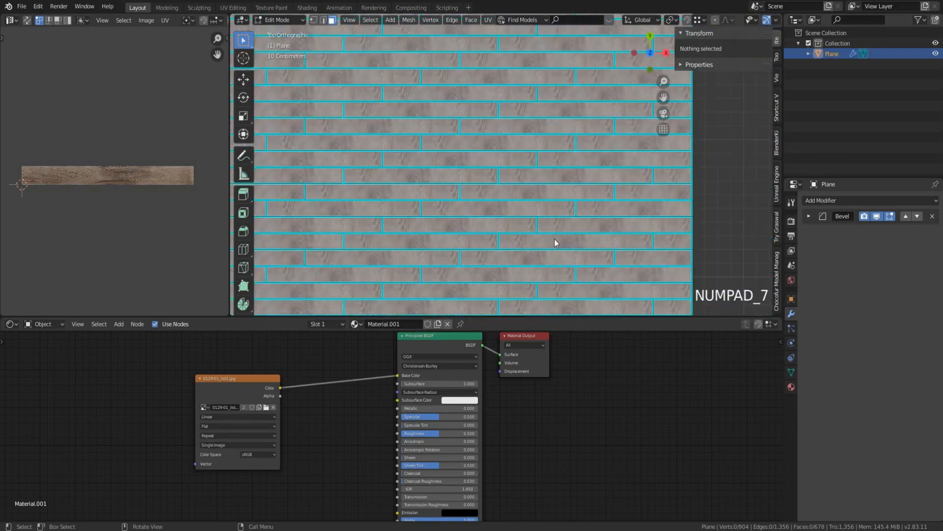
pyautogui.scroll(-3, 493, 219)
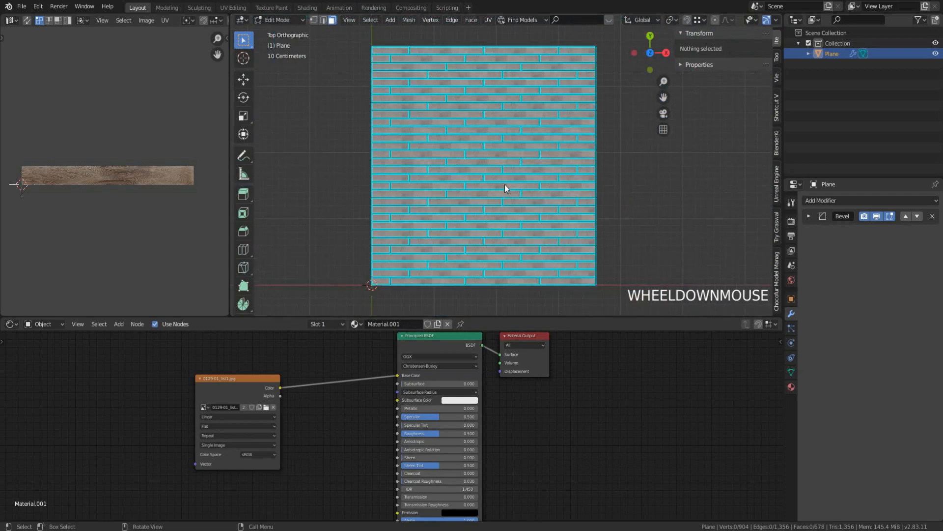
# Select all the planks and their UVs and examine the packed UV strip against the wood texture
pyautogui.press('a')
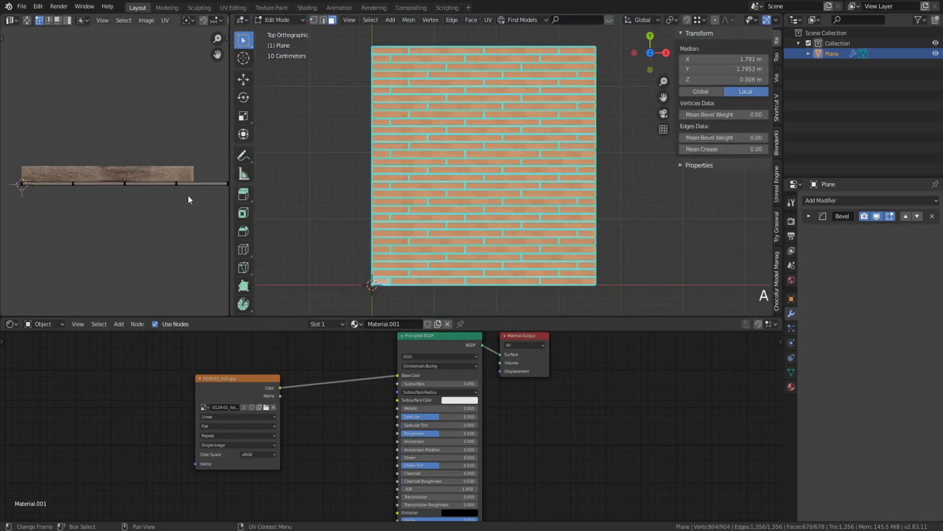
pyautogui.press('a')
pyautogui.scroll(8, 165, 172)
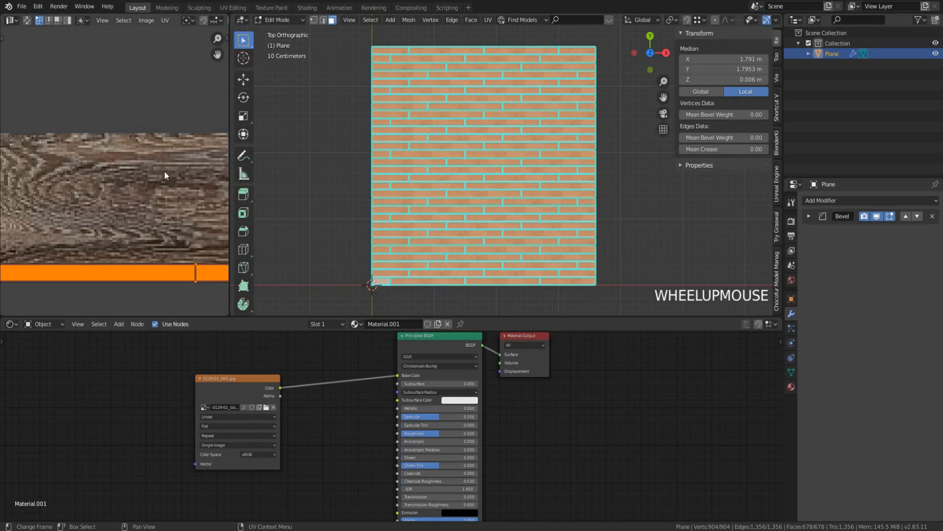
pyautogui.scroll(-4, 164, 170)
pyautogui.moveTo(164, 170); pyautogui.dragTo(164, 196, button='middle')
pyautogui.scroll(2, 163, 196)
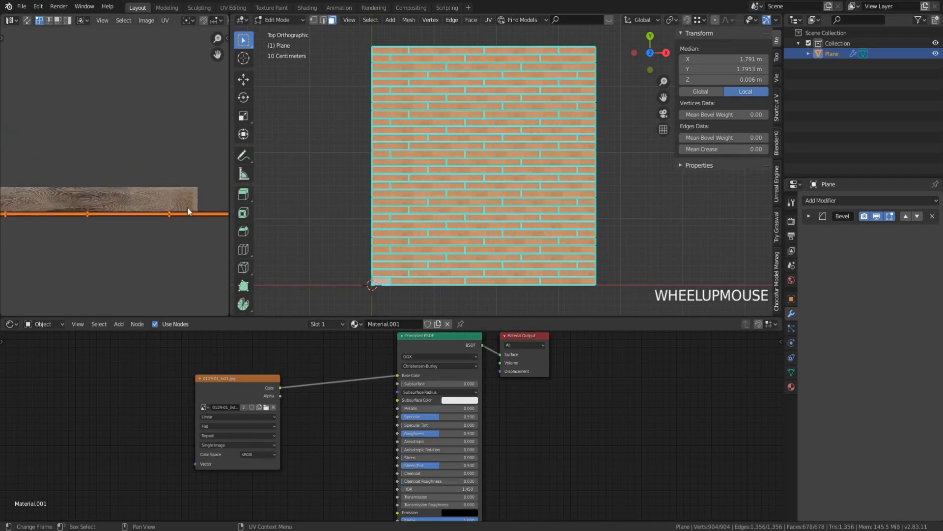
# Widen the UV Editor to about half the window and show the whole floor's packed UV strip beside the texture
pyautogui.moveTo(285, 141); pyautogui.dragTo(380, 146)
pyautogui.moveTo(229, 142); pyautogui.dragTo(486, 141)
pyautogui.scroll(2, 191, 195)
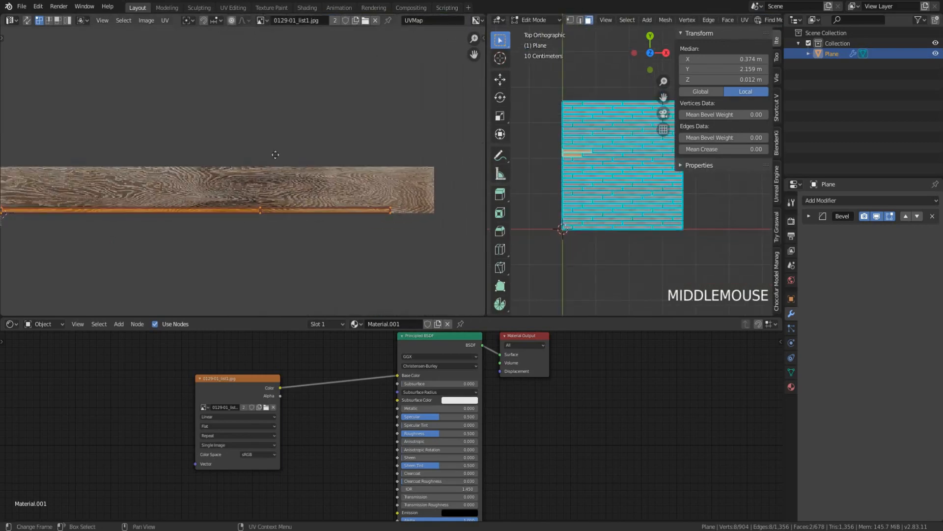
pyautogui.moveTo(406, 175); pyautogui.dragTo(444, 160, button='middle')
pyautogui.press('a')
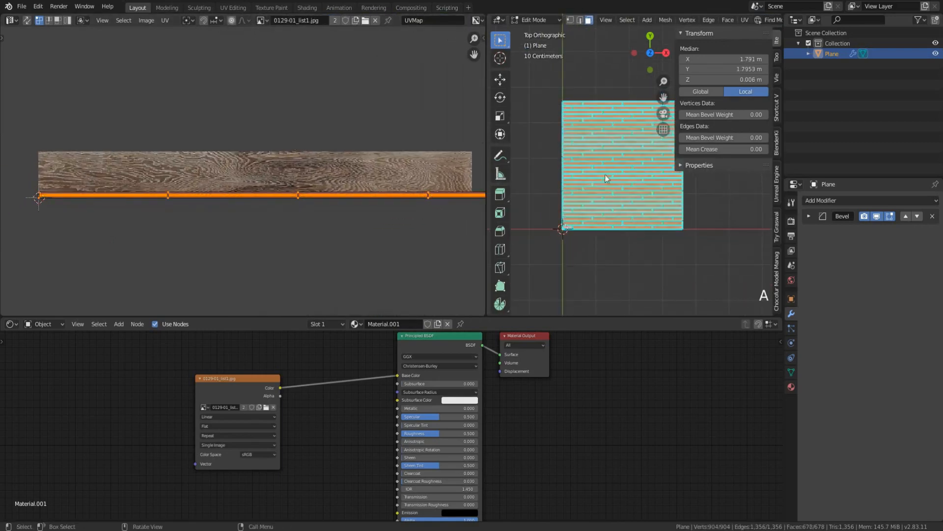
pyautogui.scroll(-2, 258, 155)
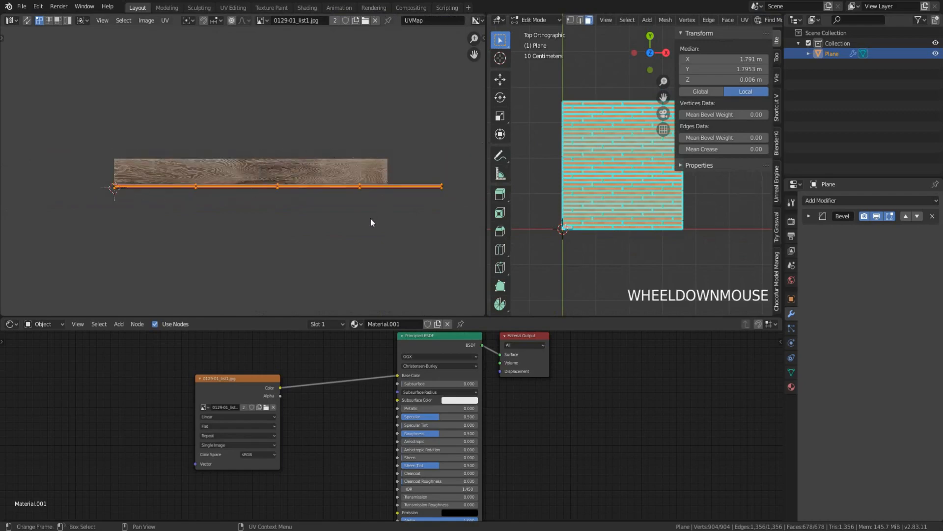
# Return to Object Mode and set the floor's UV scale Y to 8.5, trying 8 first
pyautogui.press('Tab')
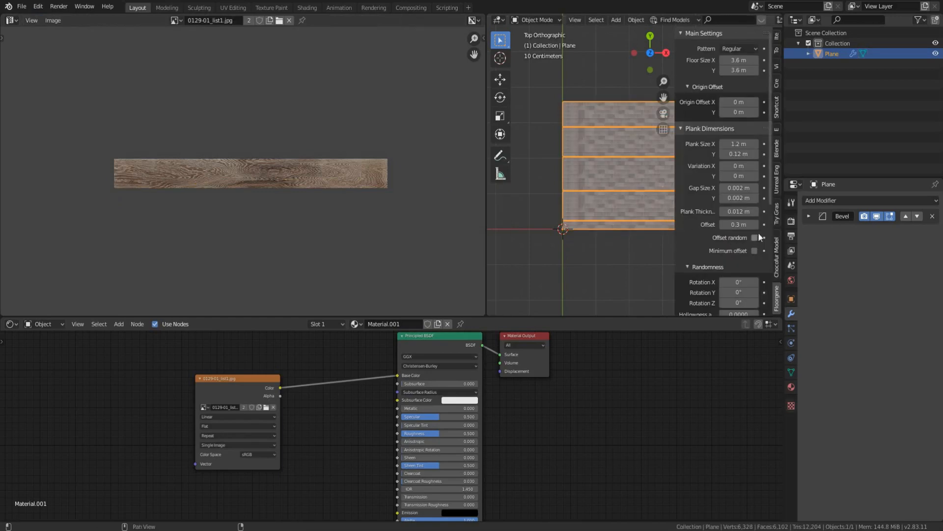
pyautogui.scroll(-3, 769, 250)
pyautogui.scroll(-3, 768, 250)
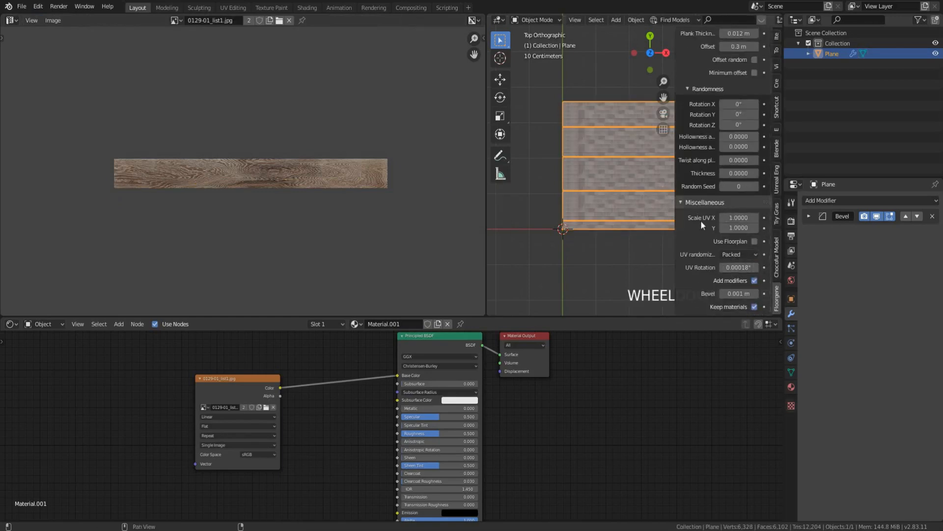
pyautogui.click(741, 227)
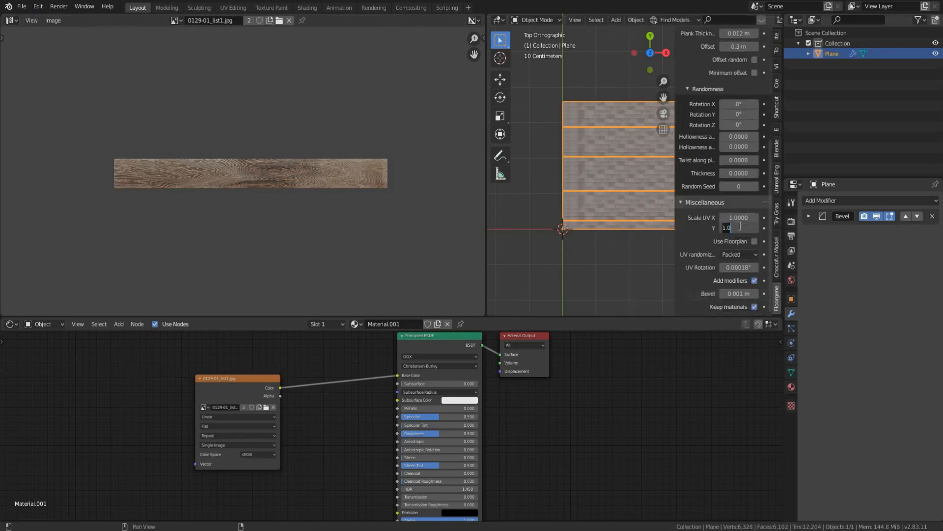
pyautogui.write('8')
pyautogui.press('Return')
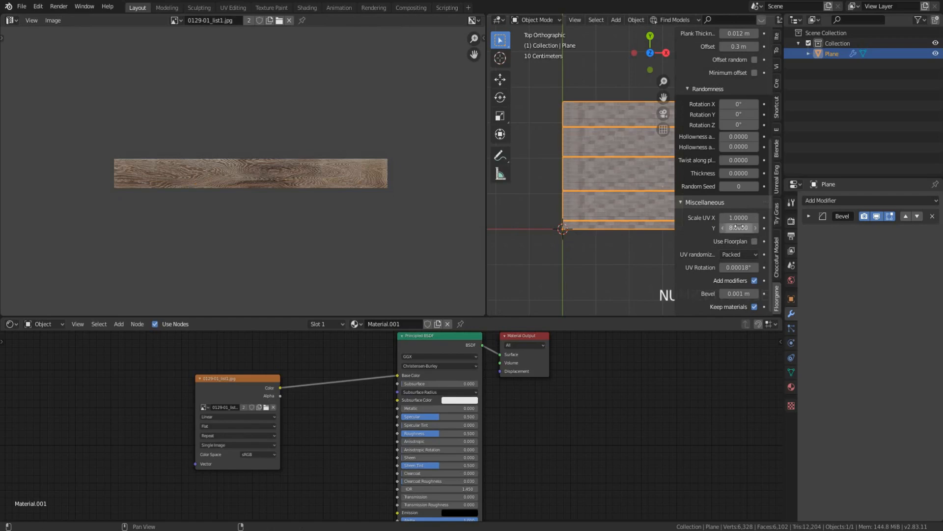
pyautogui.click(741, 227)
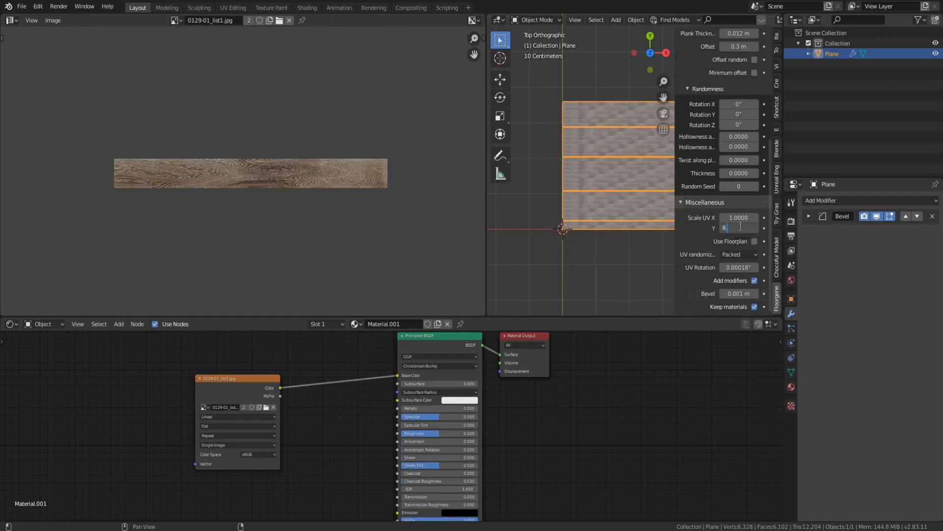
pyautogui.press('Return')
pyautogui.click(740, 227)
pyautogui.write('8.5')
pyautogui.press('Return')
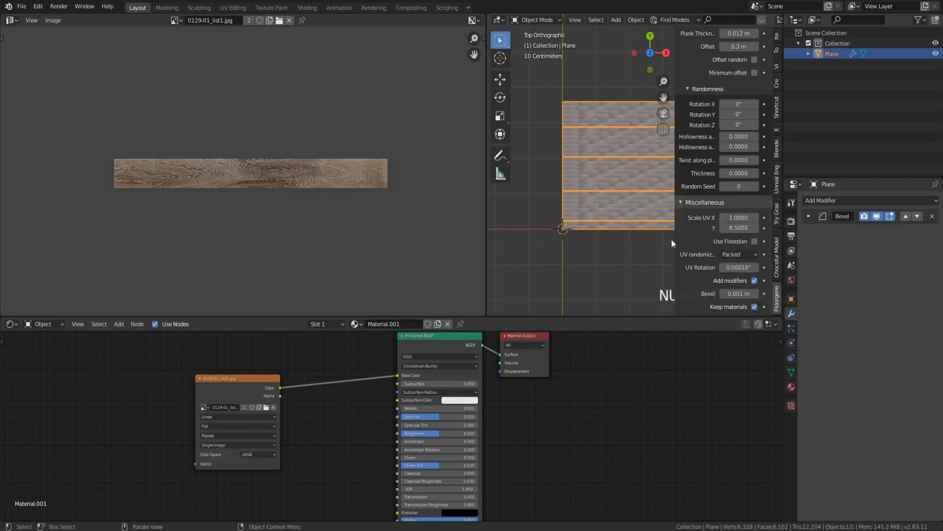
# Enter Edit Mode and select all the planks together with all of their UVs
pyautogui.press('Tab')
pyautogui.press('a')
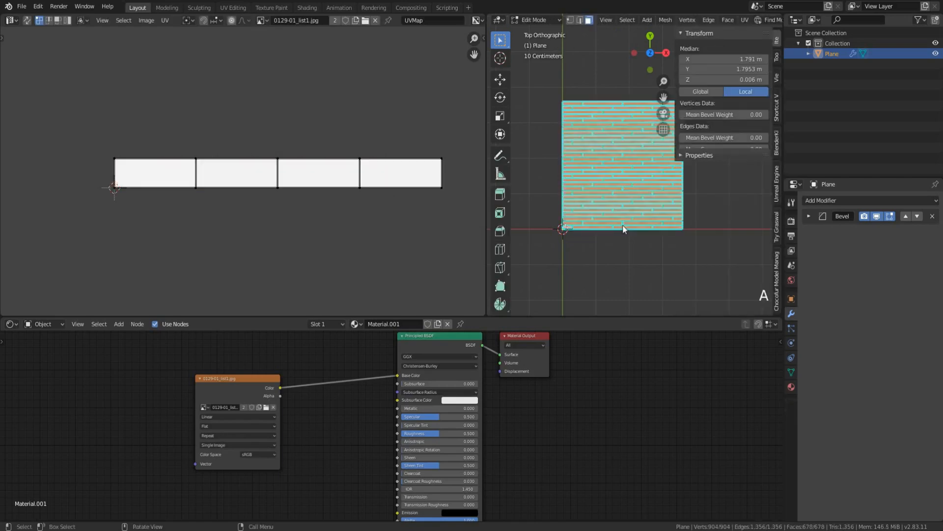
pyautogui.scroll(2, 345, 194)
pyautogui.scroll(-1, 345, 195)
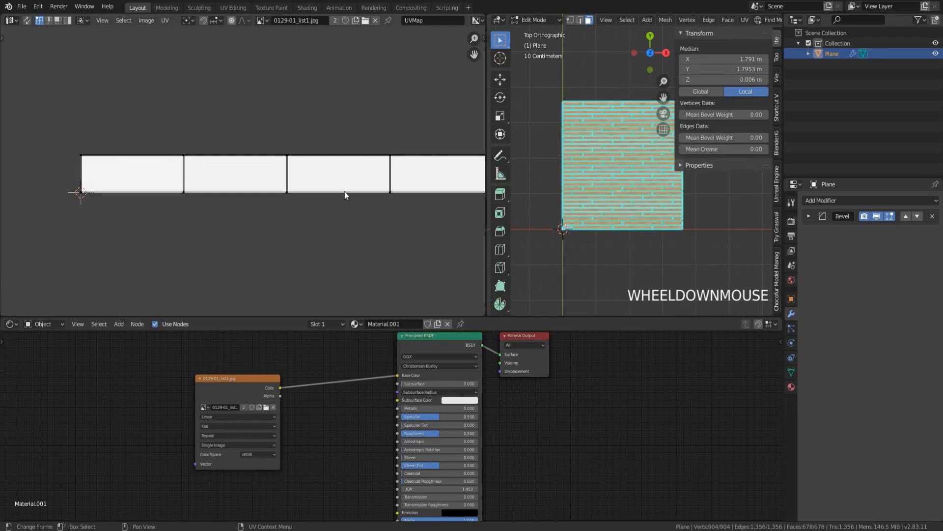
pyautogui.press('a')
pyautogui.scroll(-2, 345, 192)
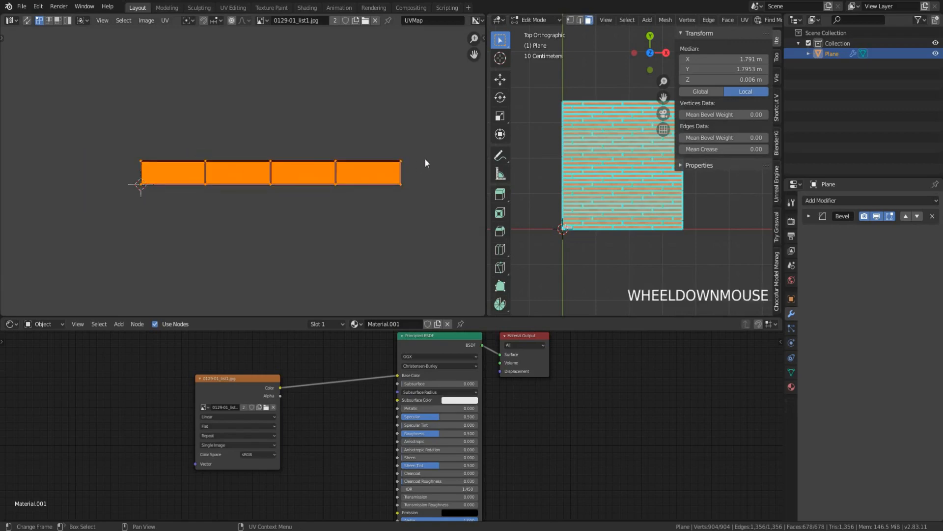
pyautogui.press('s')
pyautogui.press('x')
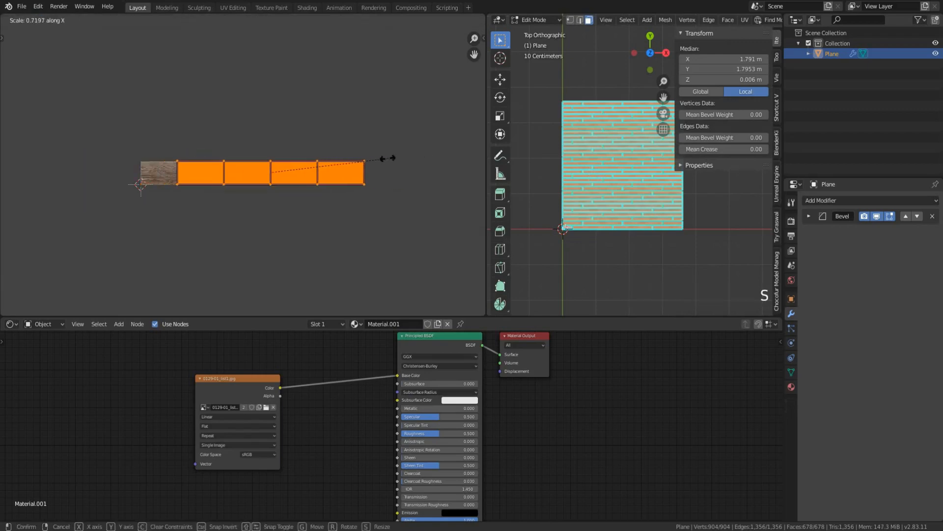
pyautogui.rightClick(388, 160)
pyautogui.press('s')
pyautogui.press('x')
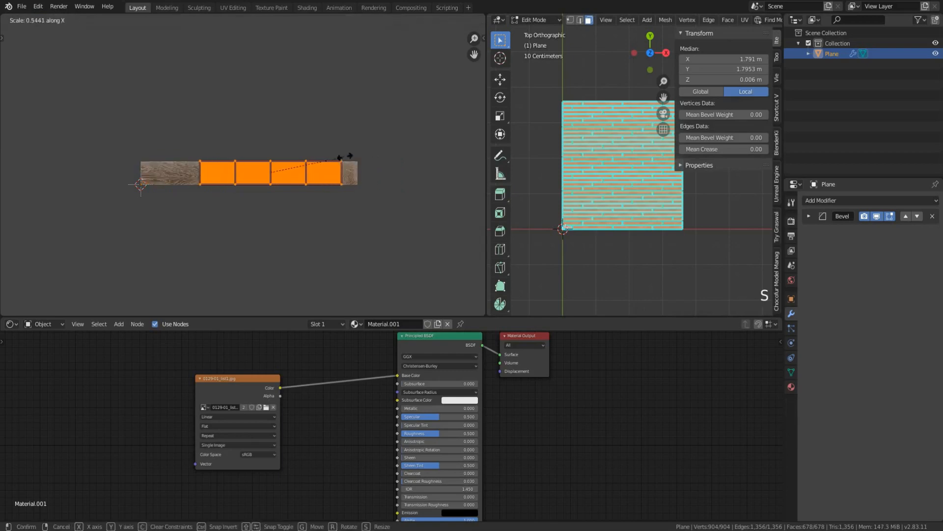
pyautogui.press('Escape')
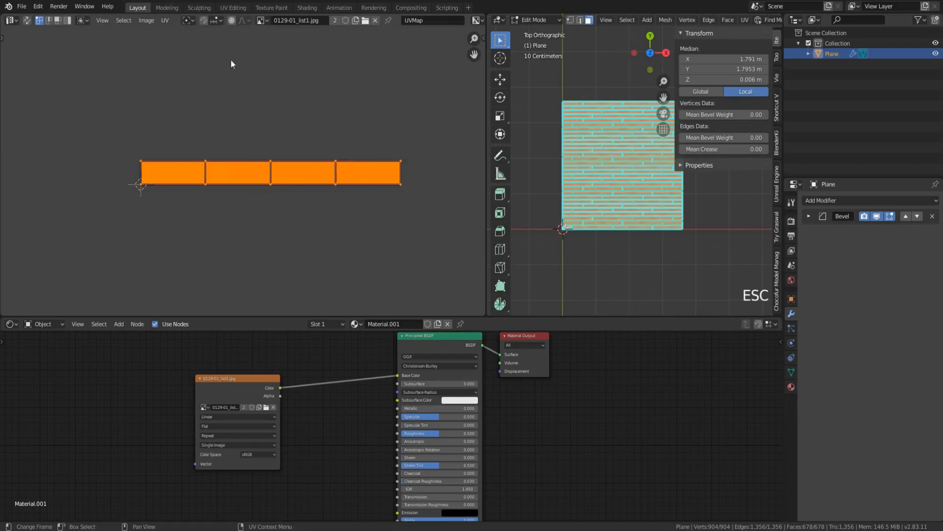
# Set the UV Editor's pivot point to the 2D Cursor
pyautogui.click(190, 21)
pyautogui.click(196, 56)
pyautogui.click(189, 23)
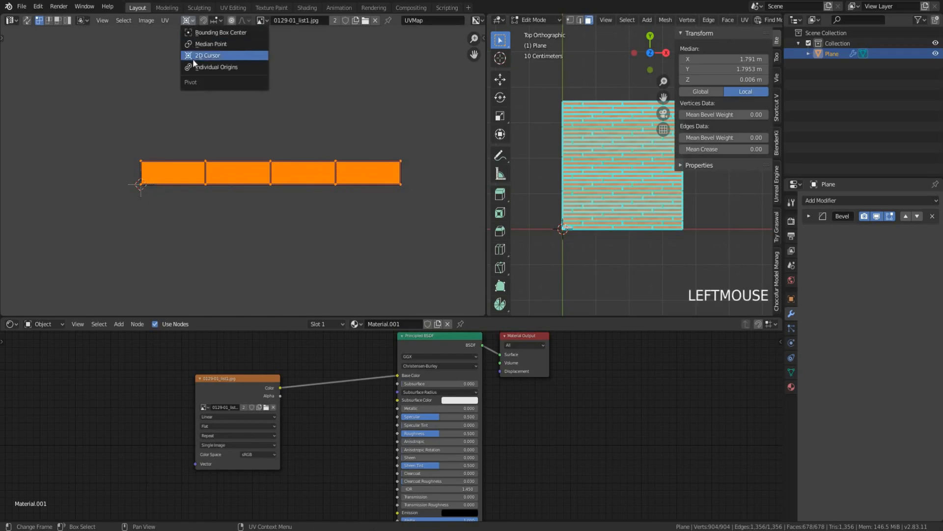
pyautogui.click(196, 58)
pyautogui.scroll(2, 139, 171)
pyautogui.scroll(-2, 139, 171)
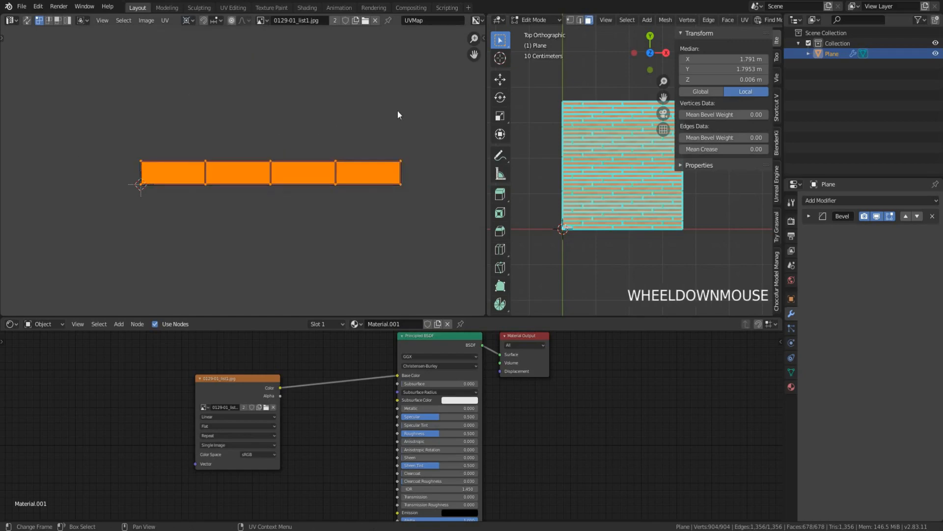
# Scale the packed UV strip along X by about 0.83 to match the wood texture's length
pyautogui.press('s')
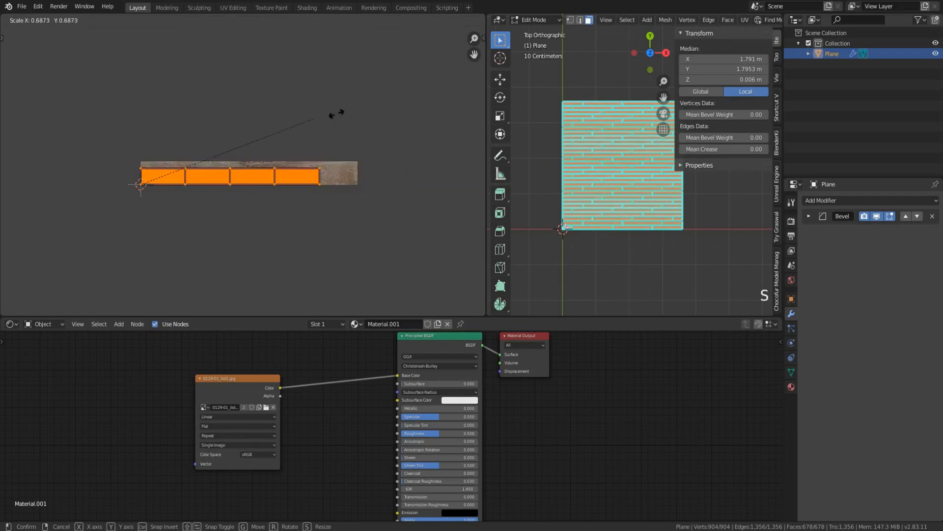
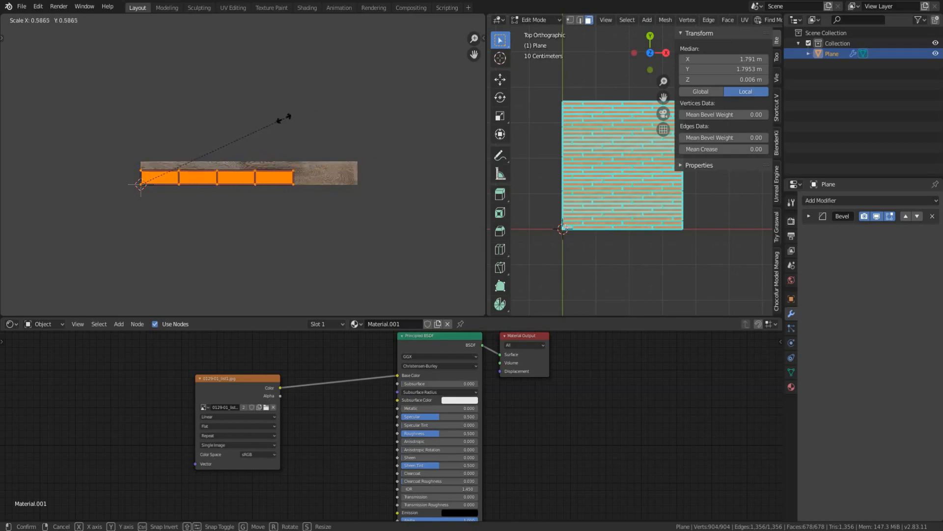
pyautogui.press('x')
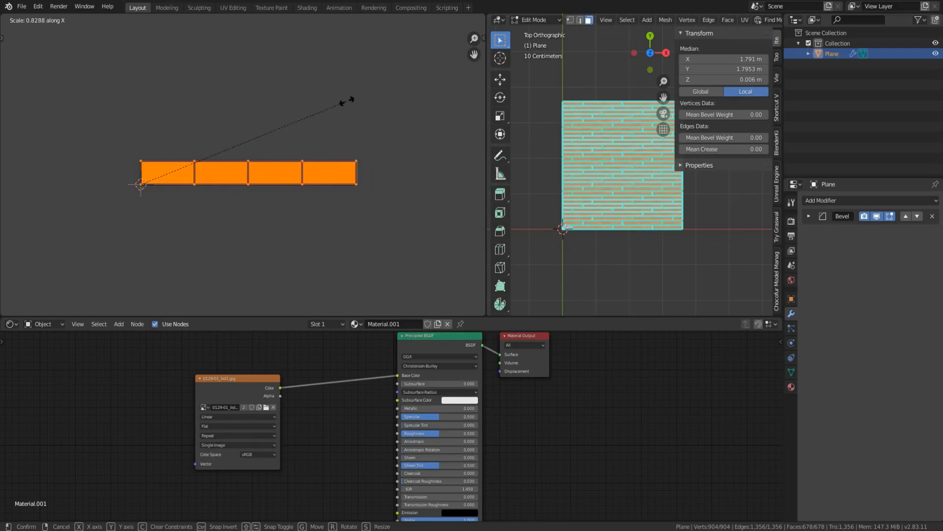
pyautogui.click(349, 102)
# Fine-tune the UV strip's scale along X by about 1.003 so its end meets the texture's edge exactly
pyautogui.scroll(4, 426, 165)
pyautogui.moveTo(426, 164); pyautogui.dragTo(258, 240, button='middle')
pyautogui.scroll(4, 275, 241)
pyautogui.moveTo(364, 238); pyautogui.dragTo(226, 110, button='middle')
pyautogui.moveTo(412, 195); pyautogui.dragTo(308, 196, button='middle')
pyautogui.scroll(4, 308, 196)
pyautogui.scroll(3, 393, 121)
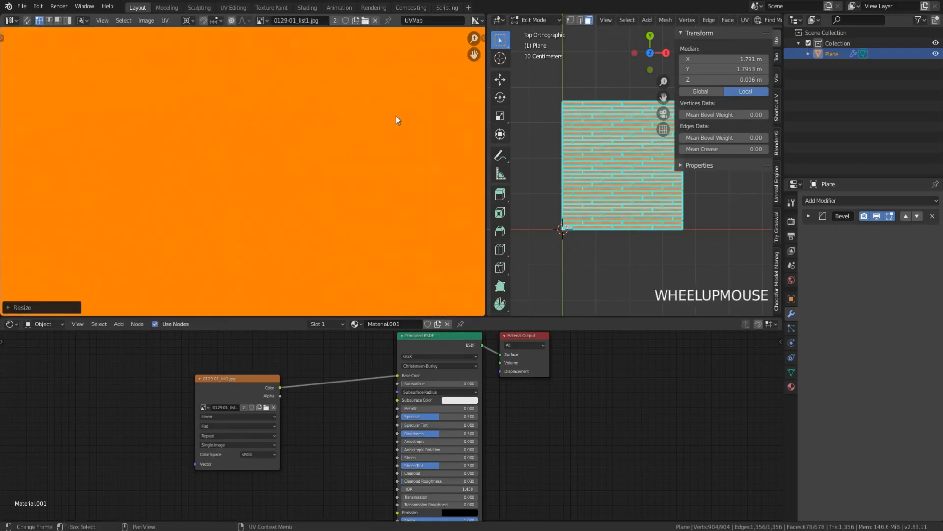
pyautogui.moveTo(396, 116); pyautogui.dragTo(214, 212, button='middle')
pyautogui.press('s')
pyautogui.press('x')
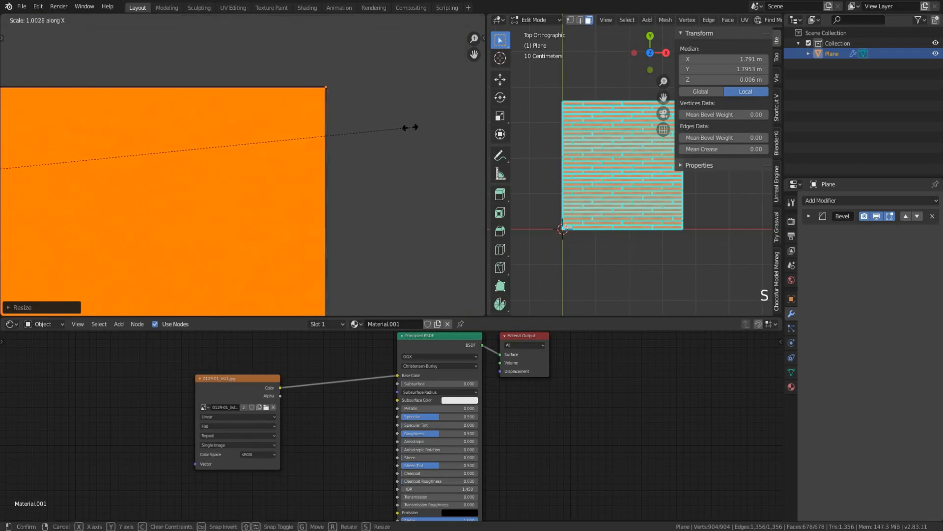
pyautogui.click(411, 127)
# Show the whole UV strip again and narrow the UV Editor to enlarge the 3D viewport
pyautogui.scroll(-6, 320, 188)
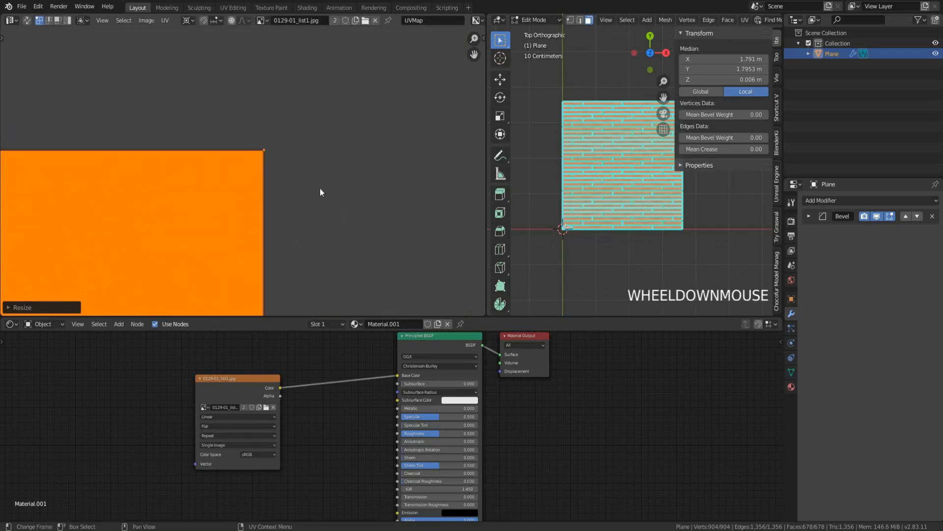
pyautogui.moveTo(205, 216); pyautogui.dragTo(382, 179, button='middle')
pyautogui.scroll(-3, 299, 185)
pyautogui.moveTo(299, 184); pyautogui.dragTo(299, 191, button='middle')
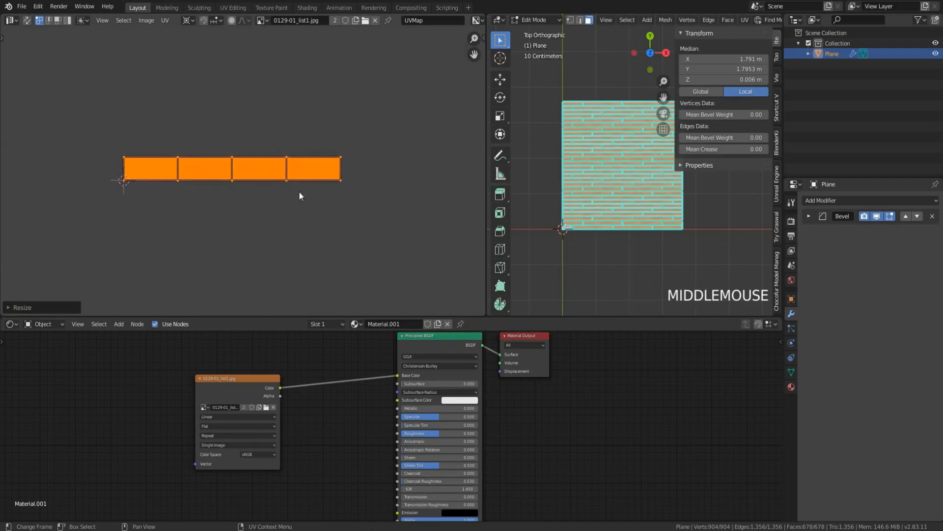
pyautogui.scroll(3, 447, 161)
pyautogui.scroll(-2, 294, 176)
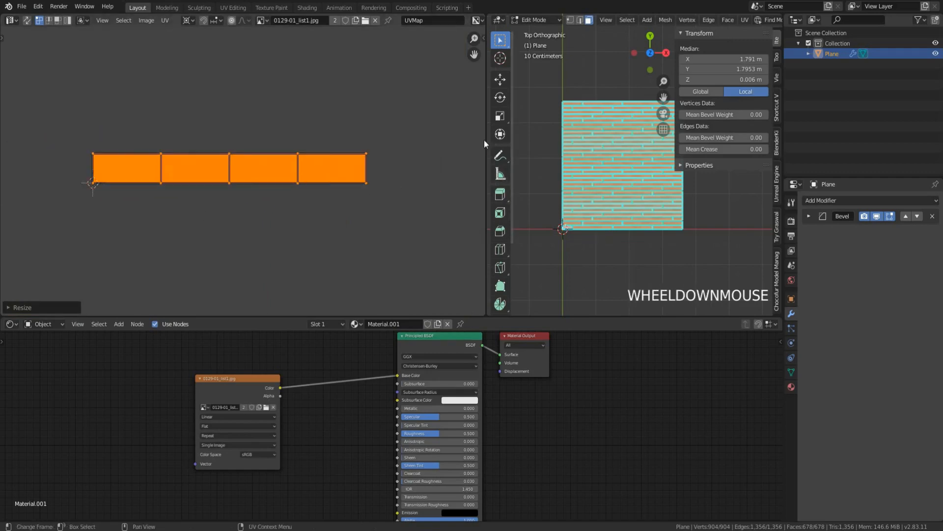
pyautogui.moveTo(485, 140); pyautogui.dragTo(306, 143)
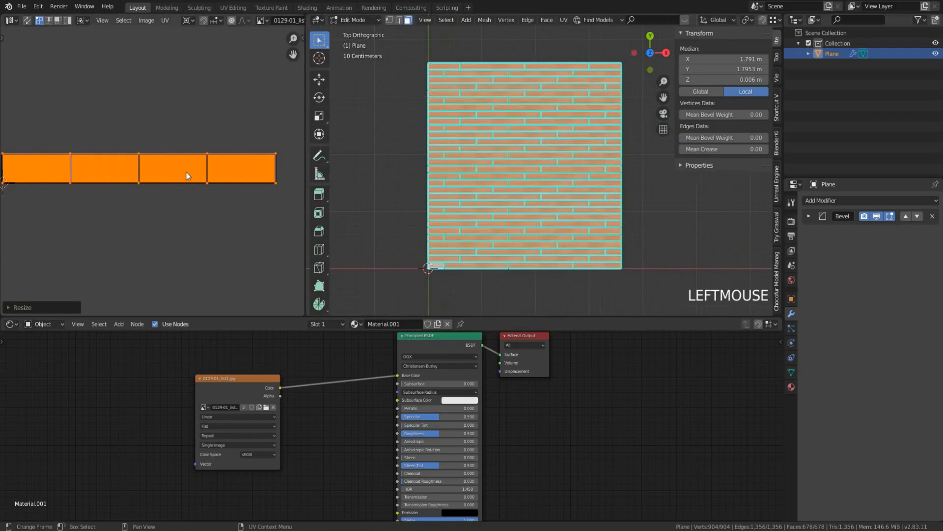
pyautogui.moveTo(188, 175); pyautogui.dragTo(194, 171, button='middle')
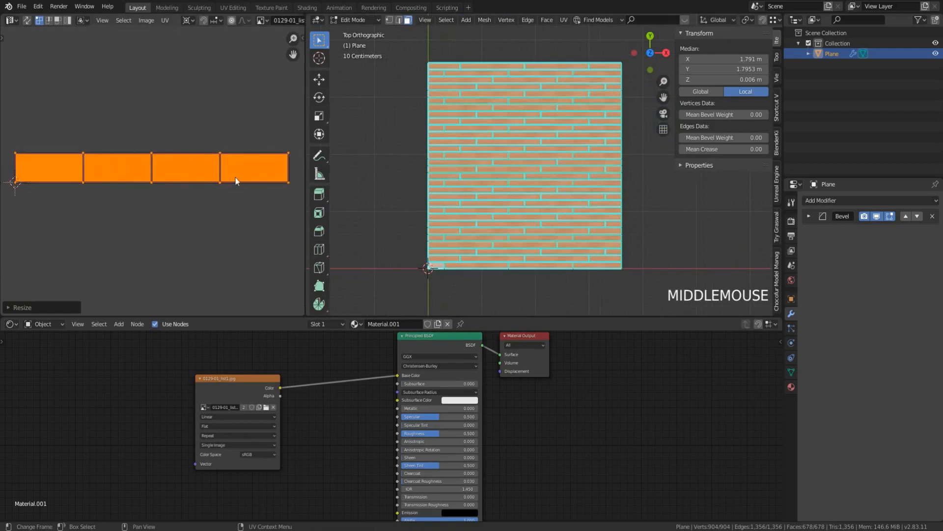
# Return to Object Mode, hide the 3D viewport's toolbar, and narrow the UV Editor slightly more
pyautogui.press('Tab')
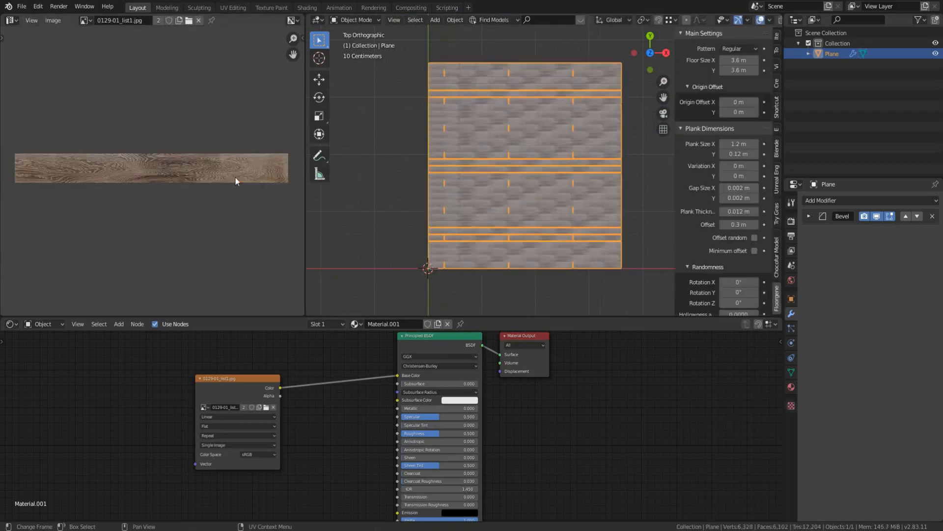
pyautogui.press('t')
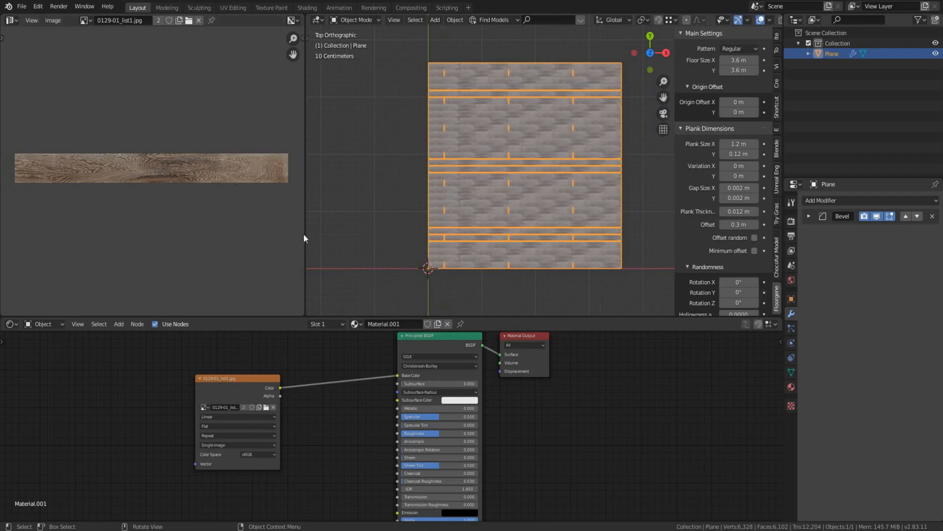
pyautogui.moveTo(305, 230); pyautogui.dragTo(279, 230)
pyautogui.moveTo(253, 219); pyautogui.dragTo(249, 206, button='middle')
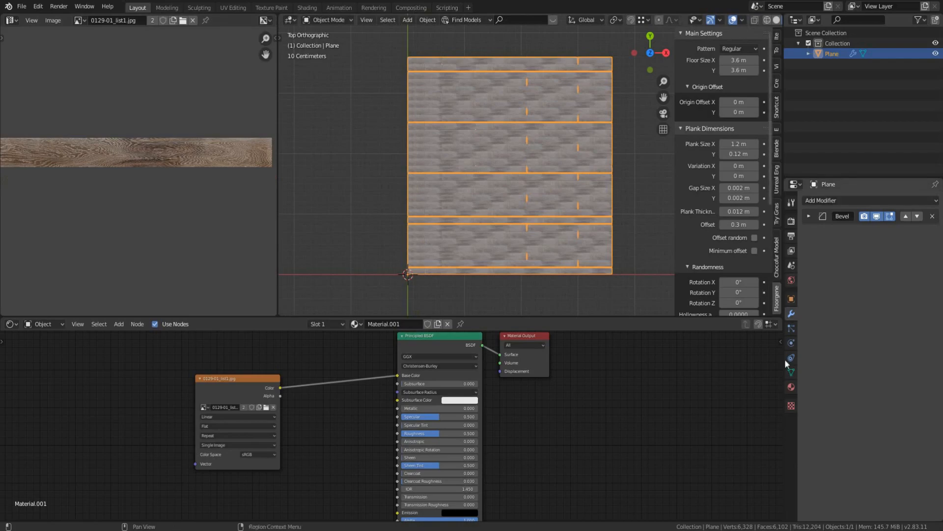
# Show the floor's material settings and examine the fitted wood texture across the planks in close perspective views
pyautogui.click(791, 387)
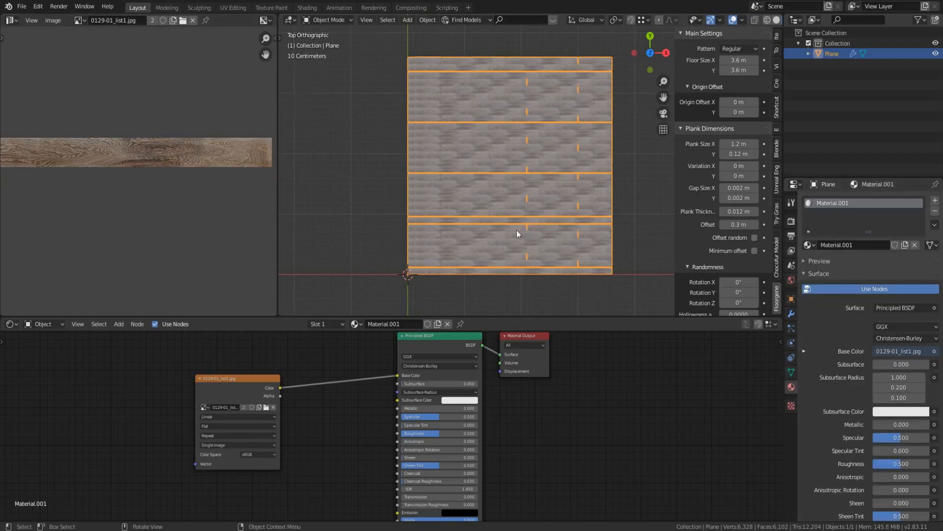
pyautogui.scroll(6, 517, 230)
pyautogui.moveTo(508, 214); pyautogui.dragTo(556, 148, button='middle')
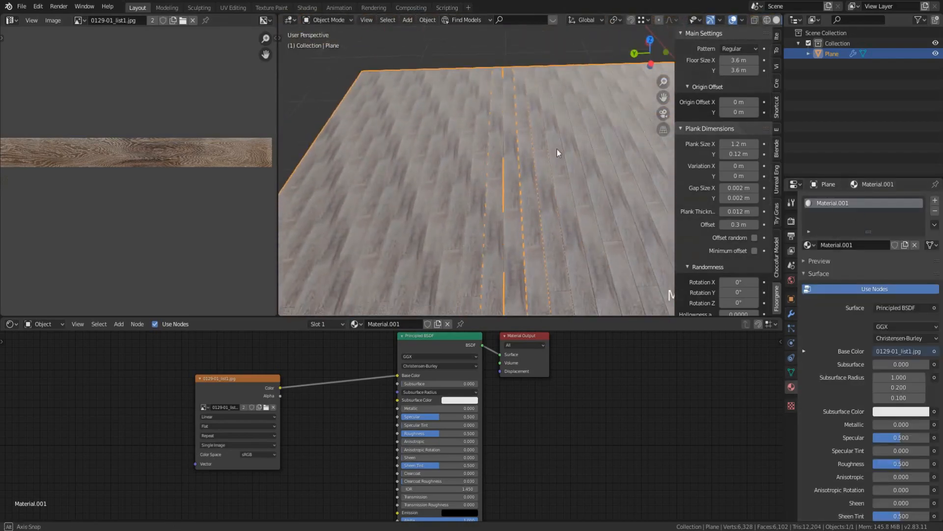
pyautogui.keyDown('shift'); pyautogui.moveTo(552, 182); pyautogui.dragTo(546, 59, button='middle'); pyautogui.keyUp('shift')
pyautogui.moveTo(572, 141); pyautogui.dragTo(541, 130, button='middle')
pyautogui.scroll(-3, 483, 162)
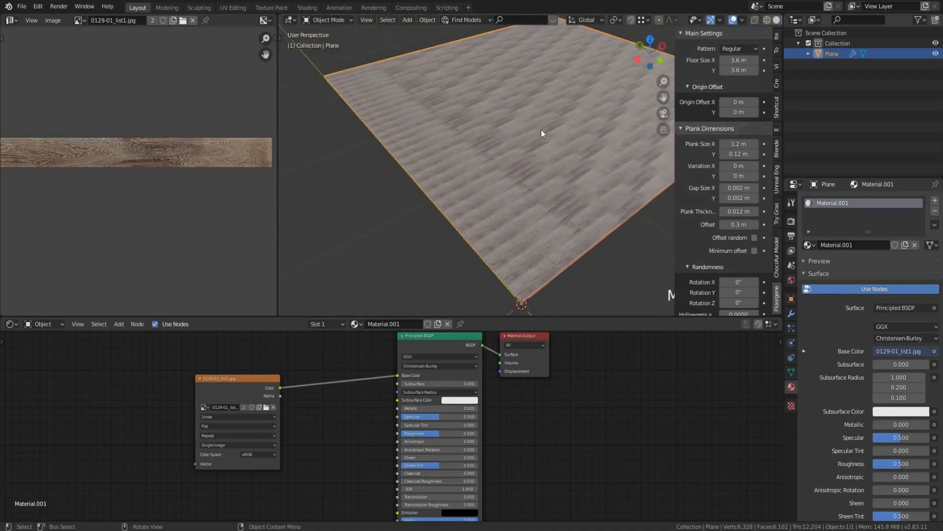
pyautogui.scroll(4, 534, 167)
pyautogui.moveTo(535, 166); pyautogui.dragTo(512, 232, button='middle')
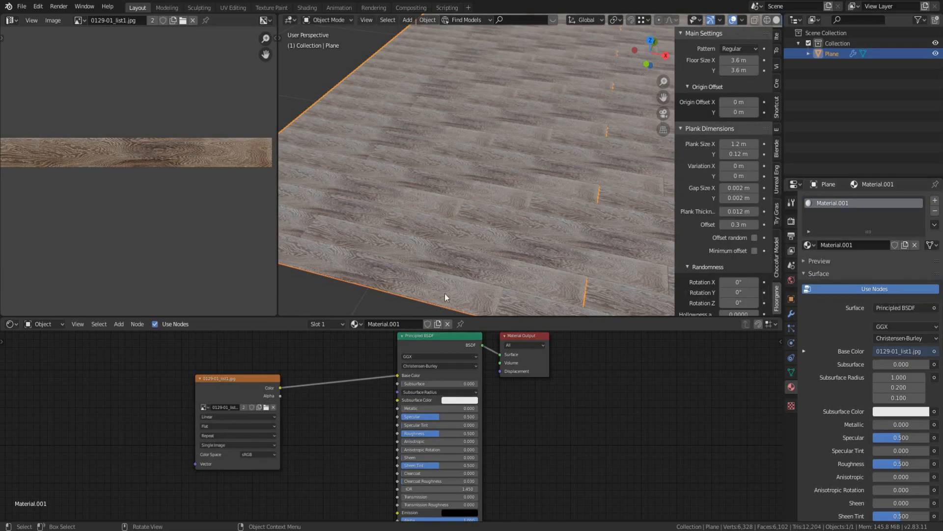
# Switch to File Explorer to view the Multi Textures Parquet images, then return to Blender and inspect the floor at a low angle
pyautogui.hotkey('alt', 'Tab')
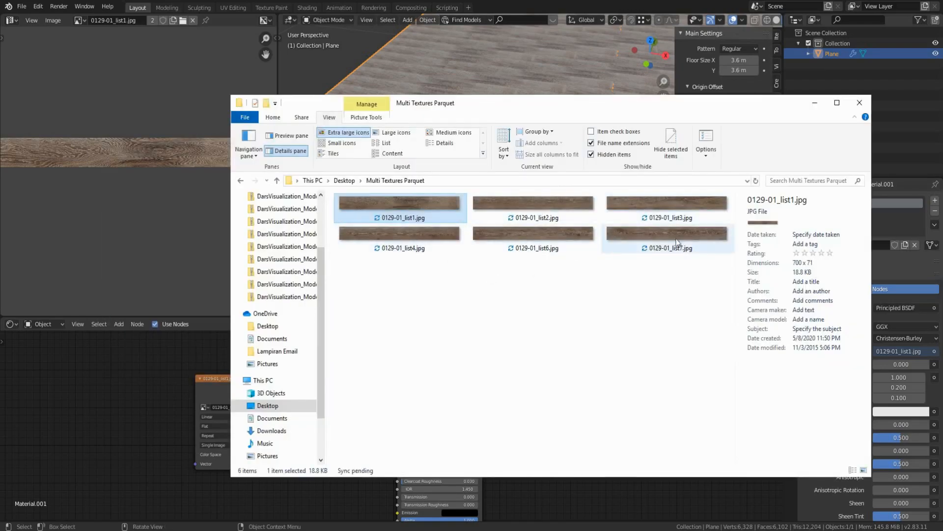
pyautogui.hotkey('alt', 'Tab')
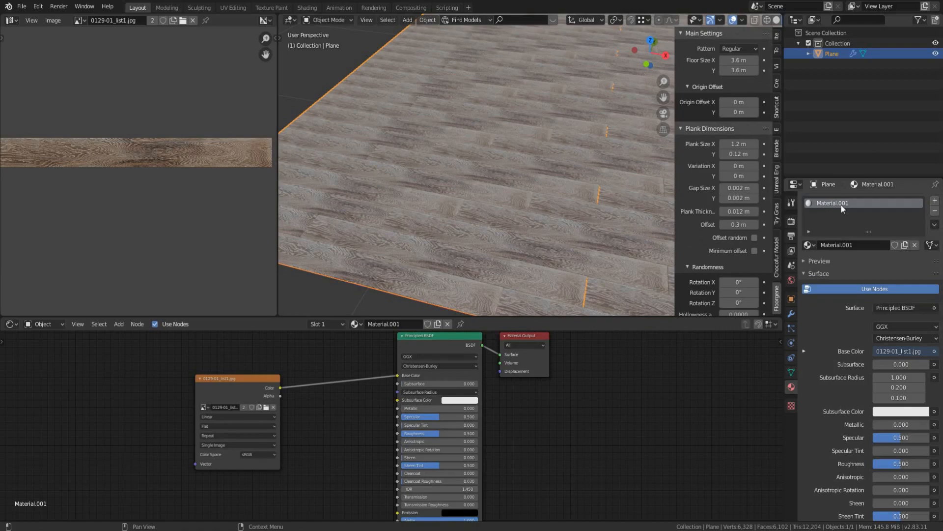
pyautogui.scroll(-1, 448, 376)
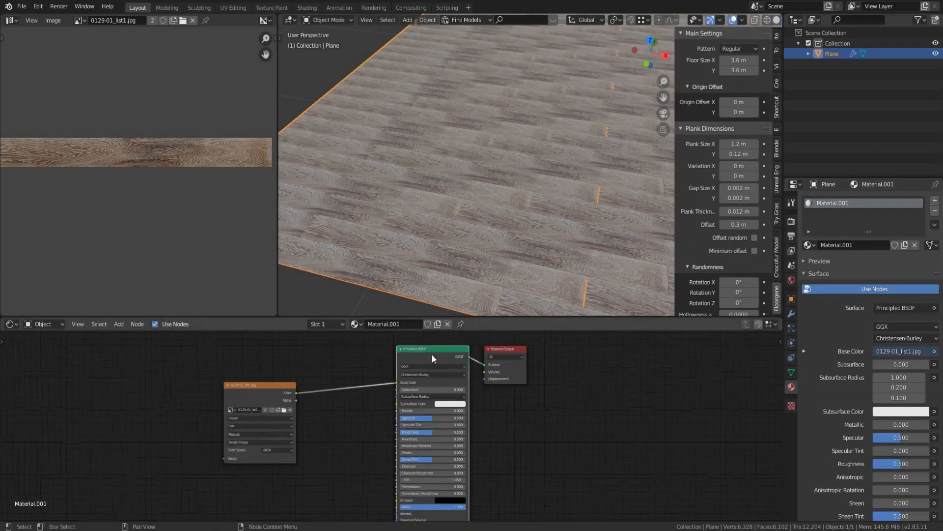
pyautogui.moveTo(413, 285); pyautogui.dragTo(539, 237, button='middle')
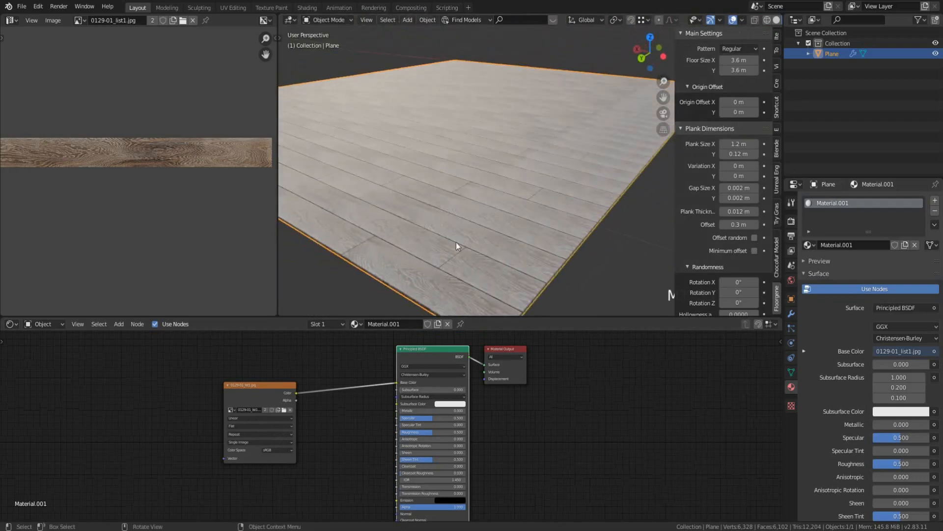
# Add a ColorRamp node, feed it the wood image's colour, and connect its colour output to the Principled BSDF's Roughness
pyautogui.keyDown('shift'); pyautogui.moveTo(463, 237); pyautogui.dragTo(498, 232, button='middle'); pyautogui.keyUp('shift')
pyautogui.click(285, 398)
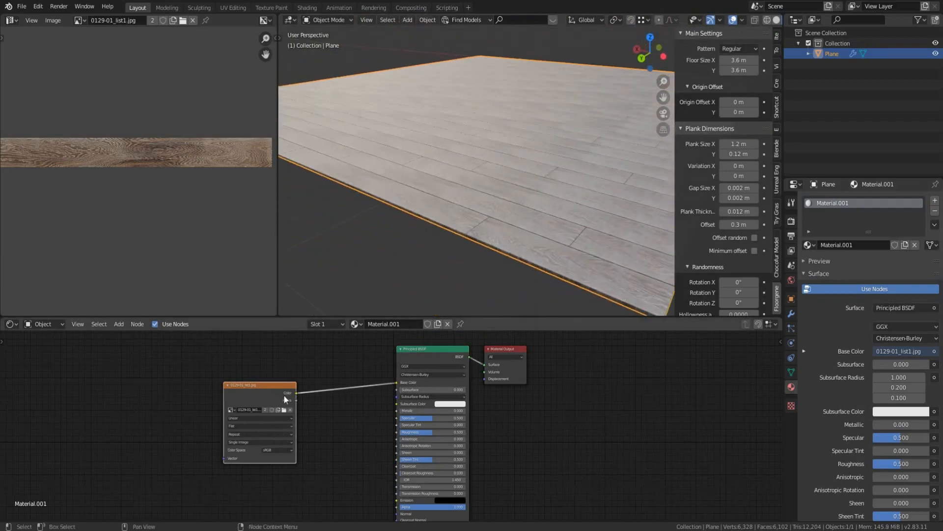
pyautogui.moveTo(284, 394); pyautogui.dragTo(250, 366)
pyautogui.hotkey('shift', 'a')
pyautogui.moveTo(242, 478)
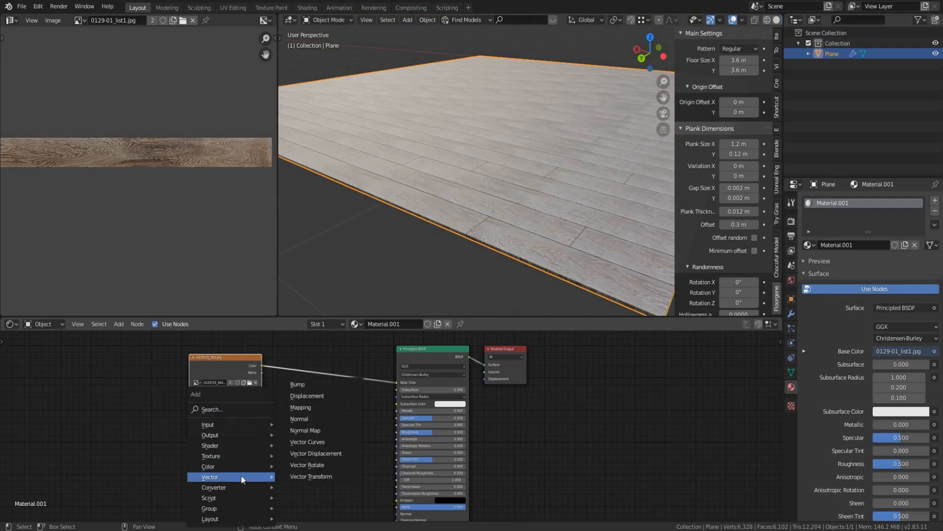
pyautogui.moveTo(257, 492)
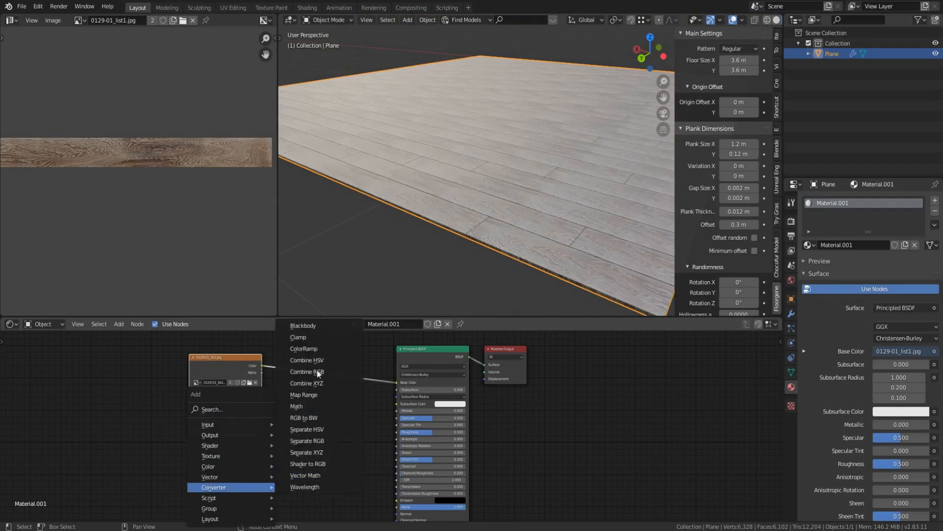
pyautogui.click(304, 349)
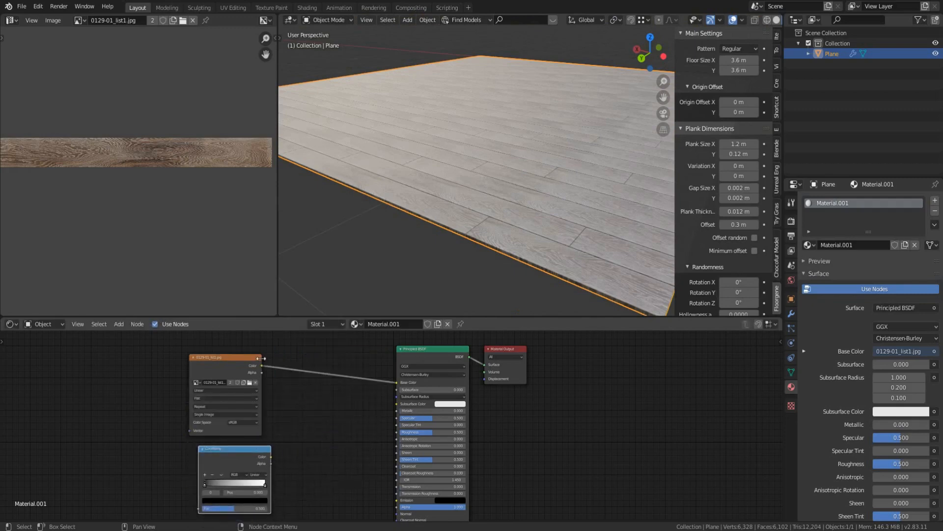
pyautogui.moveTo(263, 372); pyautogui.dragTo(198, 508)
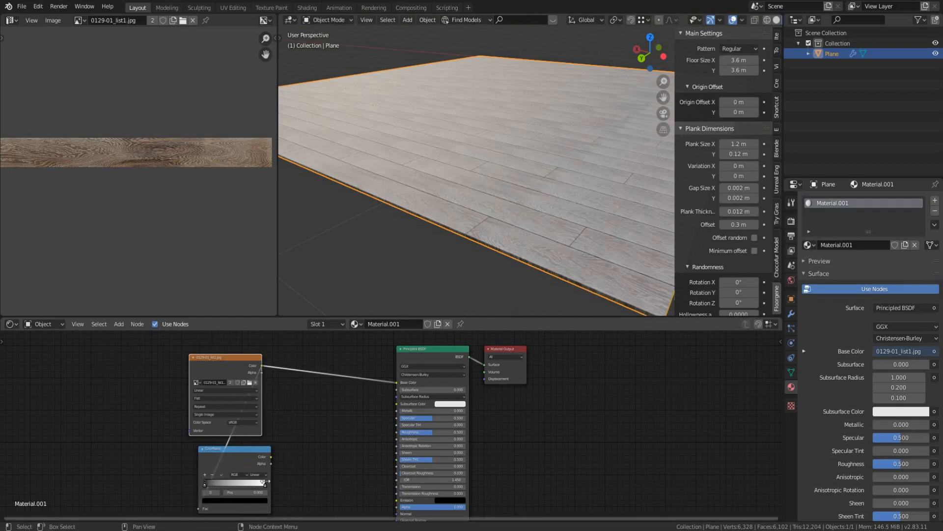
pyautogui.moveTo(273, 458); pyautogui.dragTo(396, 432)
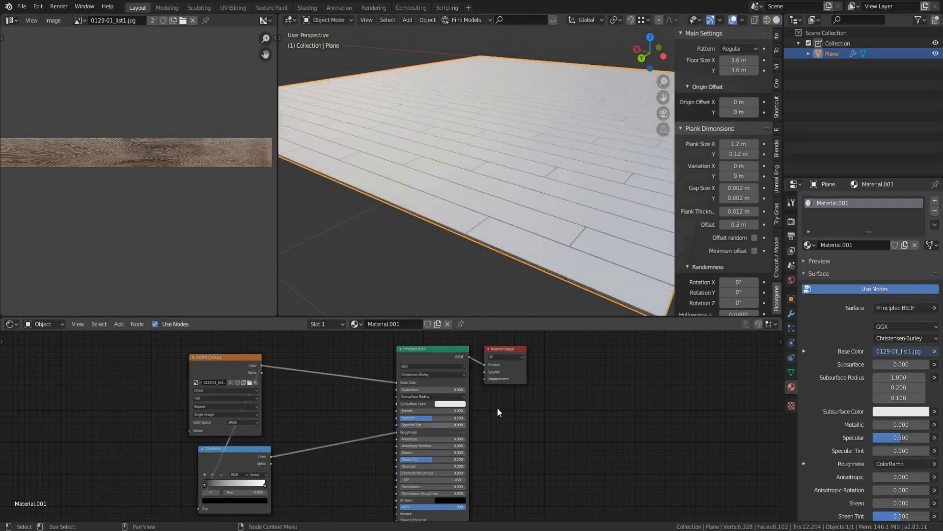
pyautogui.moveTo(568, 199); pyautogui.dragTo(546, 199, button='middle')
pyautogui.scroll(-2, 339, 386)
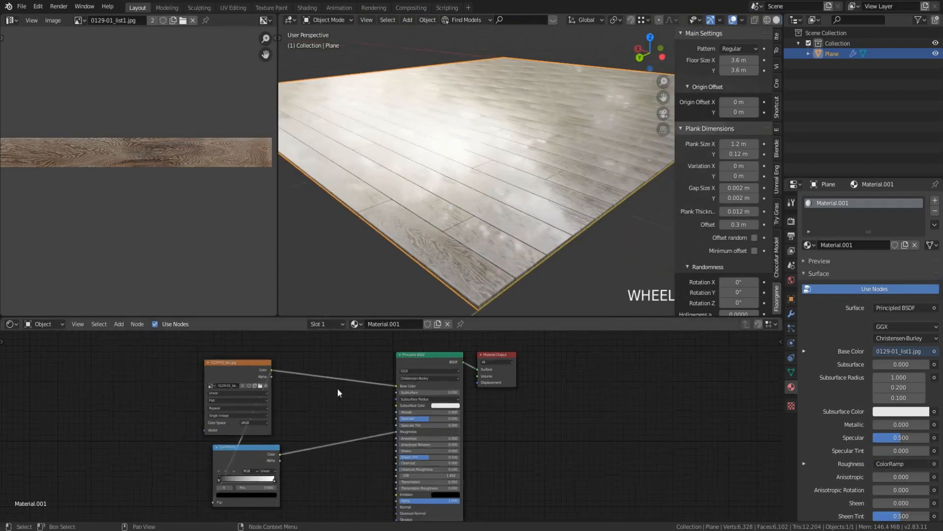
# Add an inverted Bump node, connecting the ColorRamp's colour to its Height and its output to the Principled BSDF's Normal
pyautogui.moveTo(347, 465); pyautogui.dragTo(369, 433, button='middle')
pyautogui.hotkey('shift', 'a')
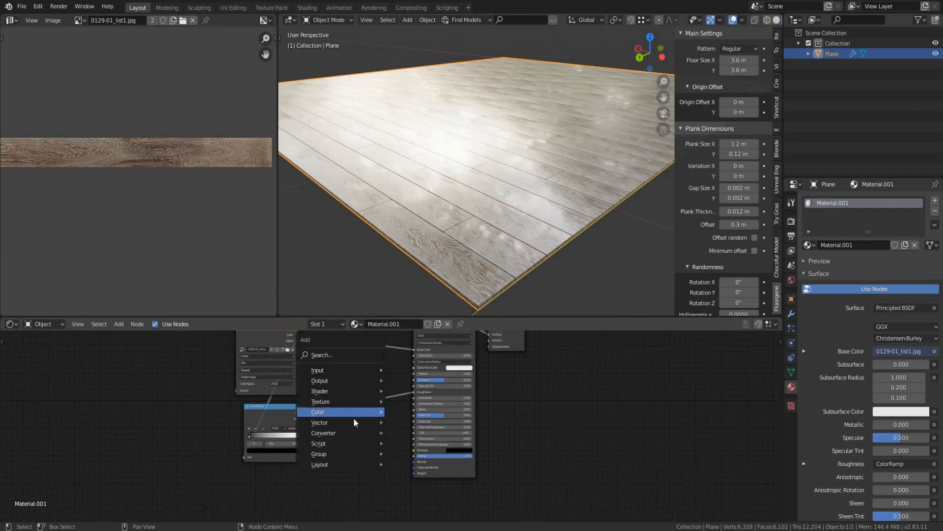
pyautogui.click(410, 330)
pyautogui.click(344, 438)
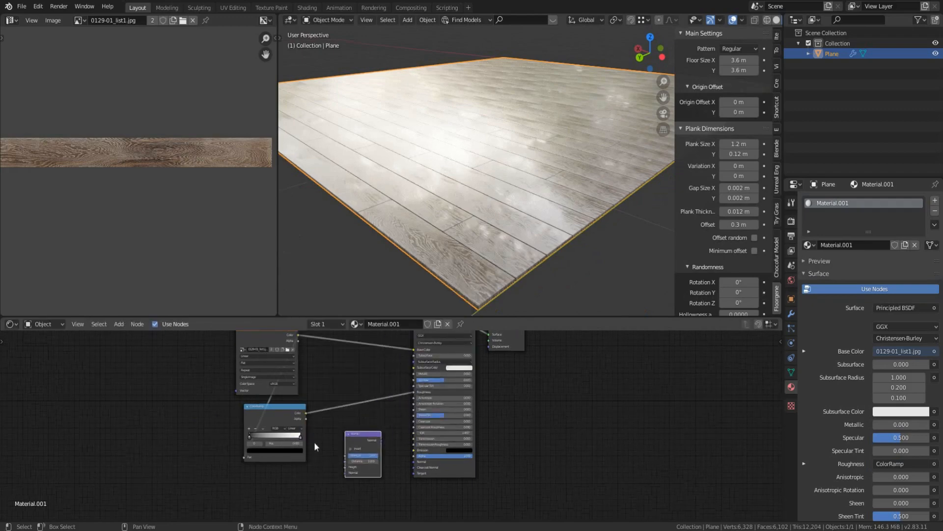
pyautogui.scroll(2, 295, 423)
pyautogui.moveTo(274, 408); pyautogui.dragTo(328, 482)
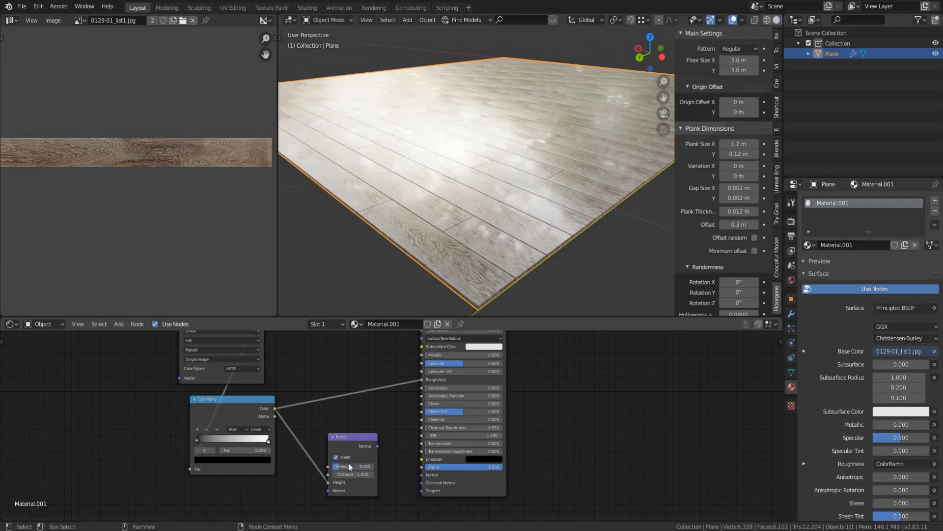
pyautogui.moveTo(378, 446); pyautogui.dragTo(422, 475)
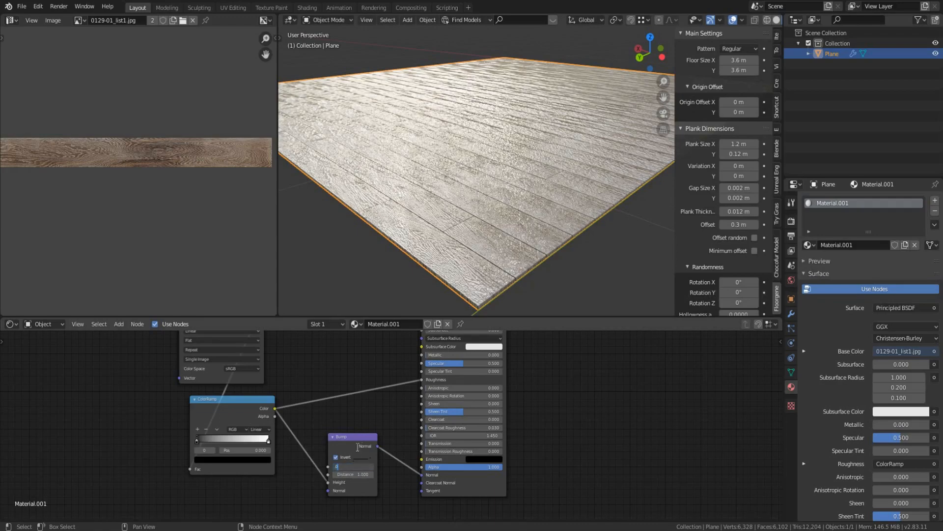
# Set the Bump node's strength to 0.02 and inspect the floor's relief up close and from a distance
pyautogui.write('.02')
pyautogui.press('Return')
pyautogui.scroll(5, 515, 232)
pyautogui.moveTo(515, 232); pyautogui.dragTo(592, 248, button='middle')
pyautogui.scroll(-6, 517, 229)
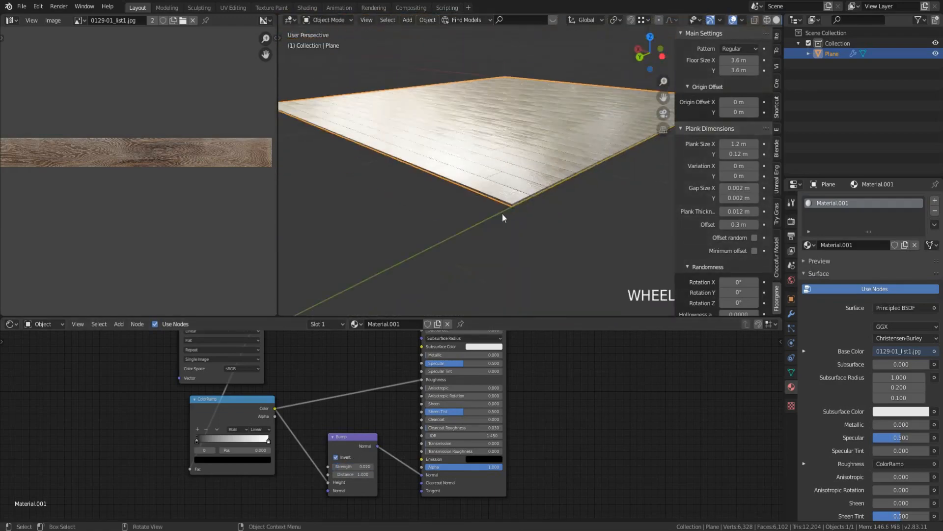
pyautogui.scroll(5, 506, 231)
# Insert an Invert node between the ColorRamp and the Roughness input, and inspect the planks in a close low view
pyautogui.moveTo(359, 383); pyautogui.dragTo(354, 468, button='middle')
pyautogui.moveTo(314, 438); pyautogui.dragTo(362, 397, button='middle')
pyautogui.scroll(-1, 372, 381)
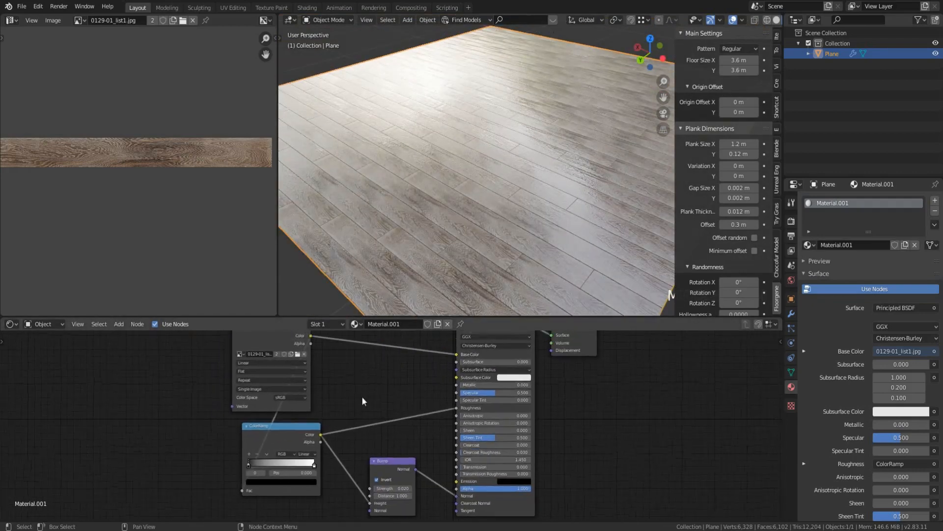
pyautogui.hotkey('shift', 'a')
pyautogui.moveTo(346, 386)
pyautogui.click(400, 420)
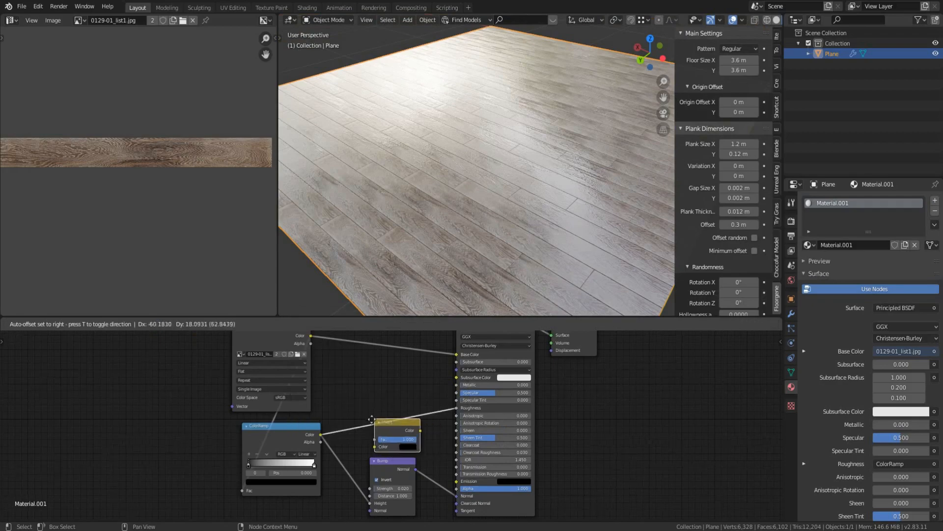
pyautogui.click(386, 428)
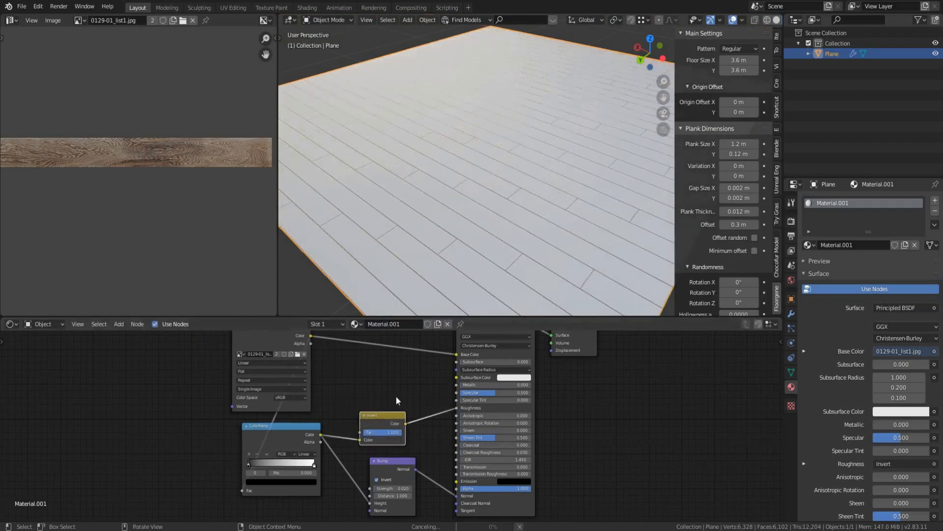
pyautogui.scroll(3, 496, 226)
pyautogui.moveTo(503, 207); pyautogui.dragTo(481, 267, button='middle')
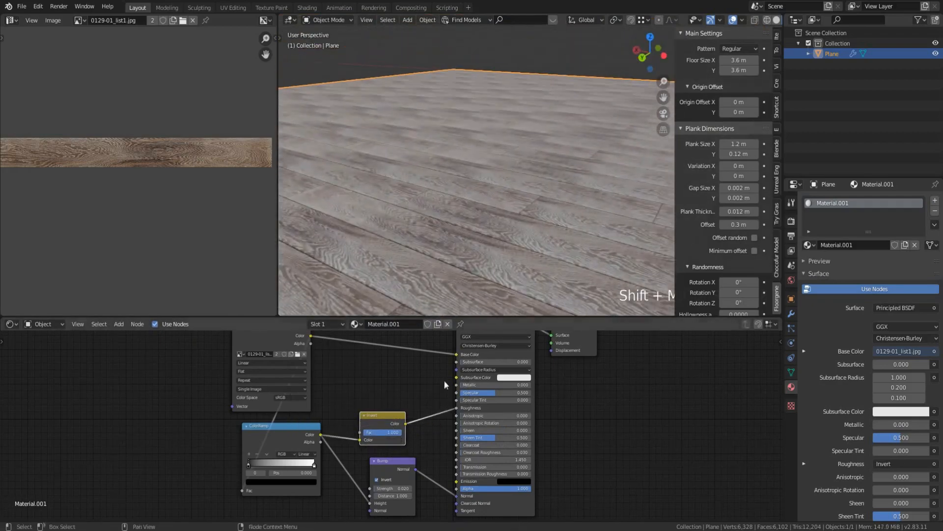
# Lower the Invert node's factor to 0.4 and further to 0.2, checking the floor's glossiness
pyautogui.moveTo(401, 435); pyautogui.dragTo(378, 435)
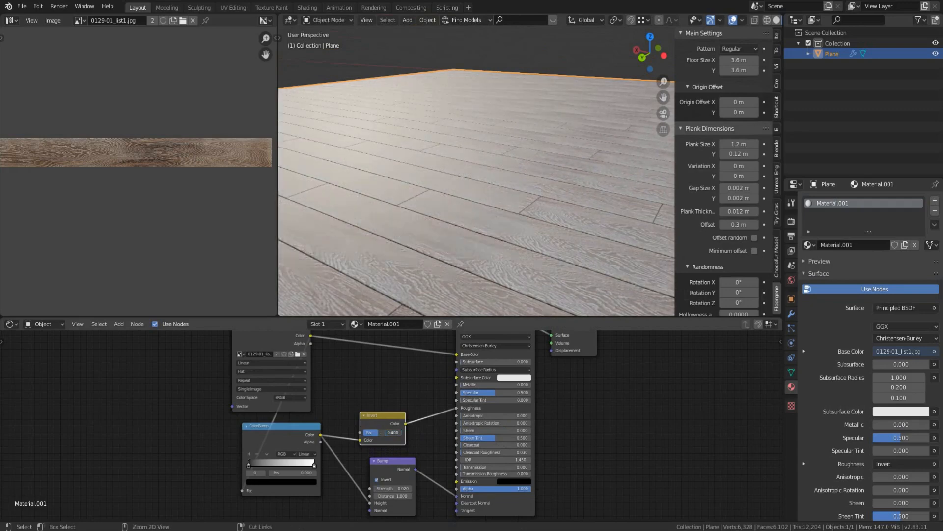
pyautogui.scroll(-3, 473, 220)
pyautogui.moveTo(473, 219); pyautogui.dragTo(444, 280, button='middle')
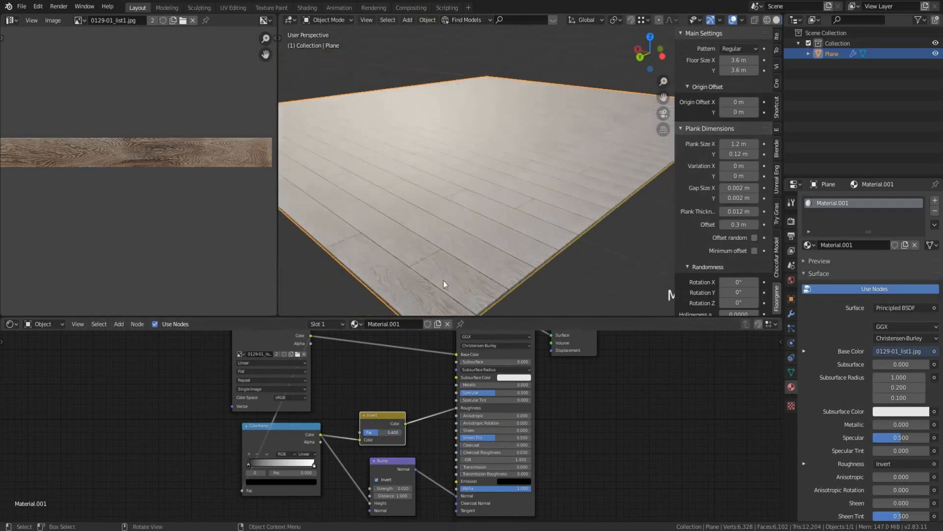
pyautogui.moveTo(387, 432)
pyautogui.keyDown('ctrl'); pyautogui.mouseDown()
pyautogui.moveTo(406, 432)
pyautogui.moveTo(381, 432)
pyautogui.mouseUp(); pyautogui.keyUp('ctrl')
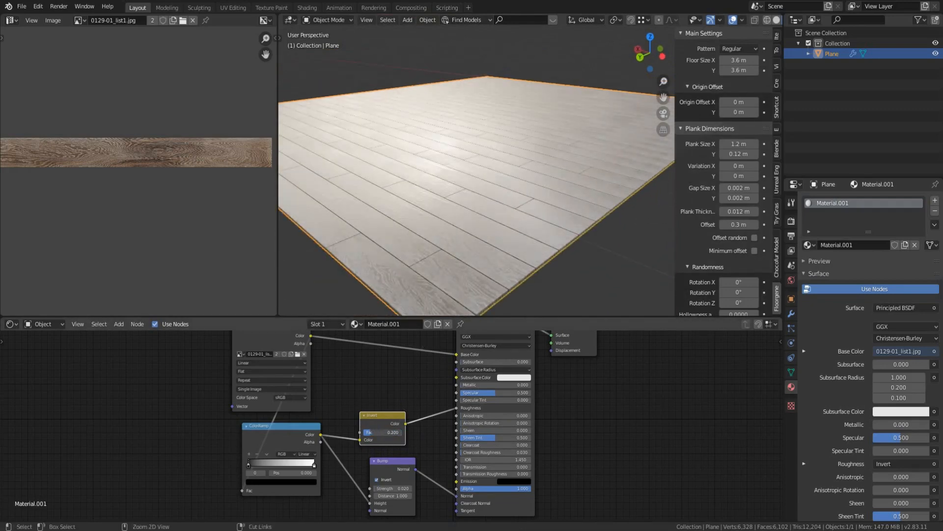
pyautogui.scroll(3, 453, 234)
pyautogui.moveTo(454, 234)
pyautogui.mouseDown(button='middle')
pyautogui.moveTo(538, 243)
pyautogui.moveTo(468, 243)
pyautogui.mouseUp(button='middle')
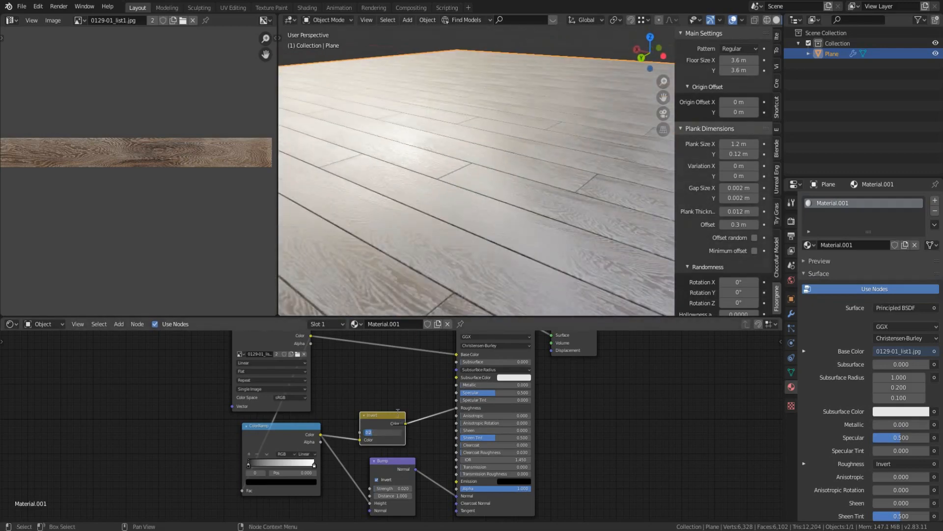
# Fine-tune the Invert node's factor and check the reflections over the whole floor
pyautogui.scroll(2, 393, 432)
pyautogui.click(398, 432)
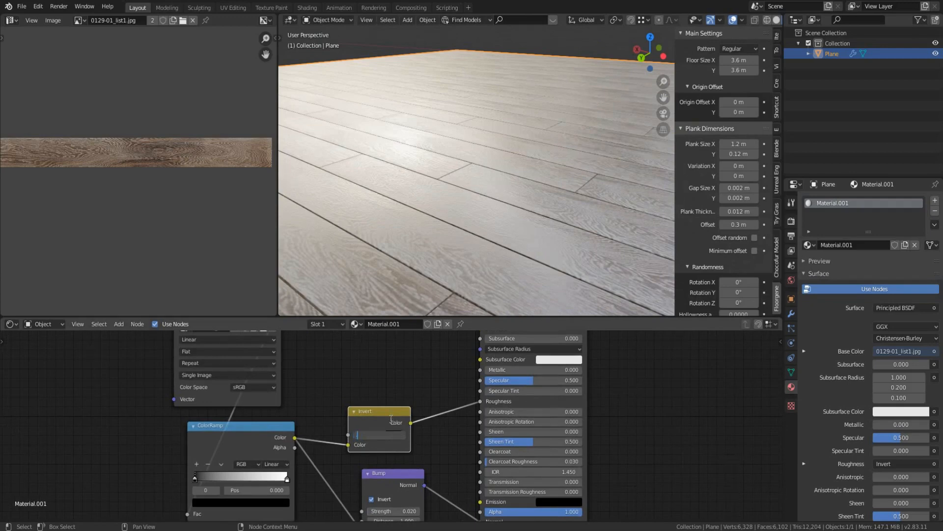
pyautogui.moveTo(512, 248); pyautogui.dragTo(487, 253, button='middle')
pyautogui.scroll(-5, 404, 401)
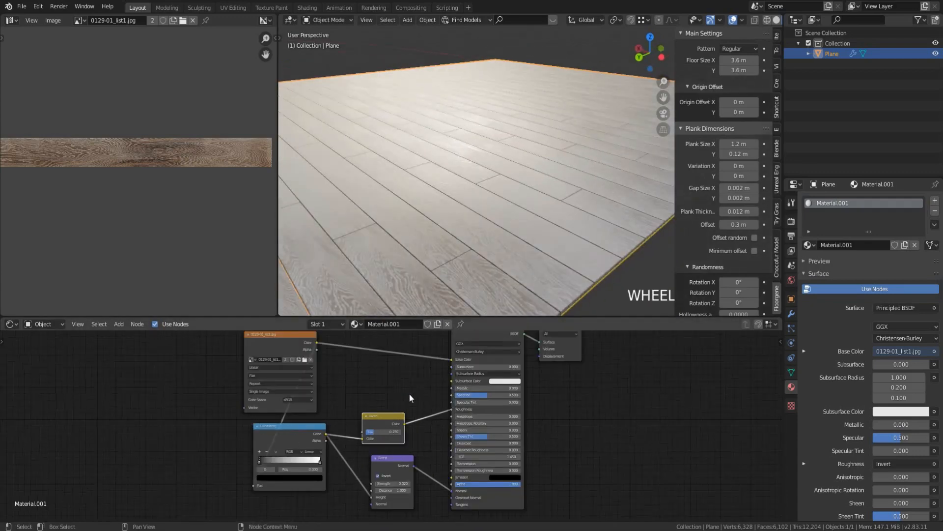
# Select all nodes of Material.001 and copy them
pyautogui.moveTo(410, 396); pyautogui.dragTo(385, 411, button='middle')
pyautogui.scroll(2, 428, 418)
pyautogui.scroll(-1, 506, 412)
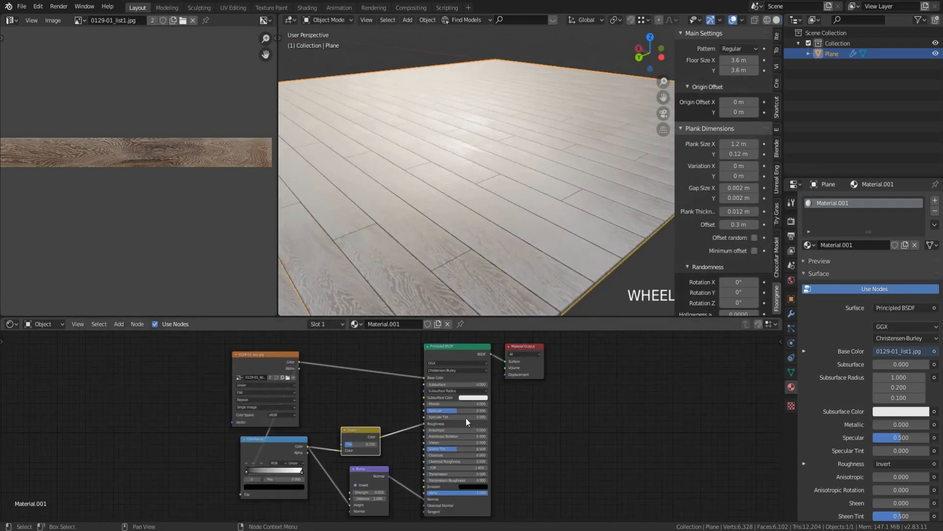
pyautogui.moveTo(466, 418); pyautogui.dragTo(489, 418, button='middle')
pyautogui.click(485, 352)
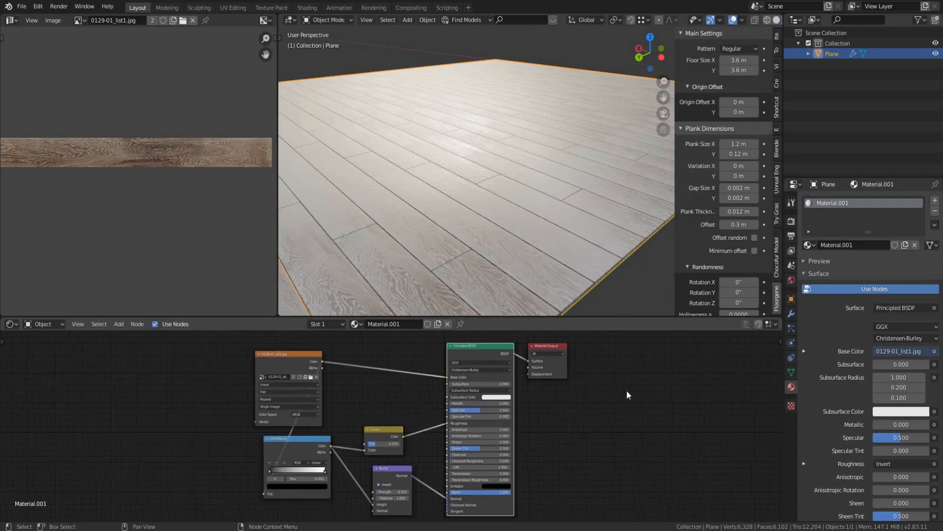
pyautogui.press('a')
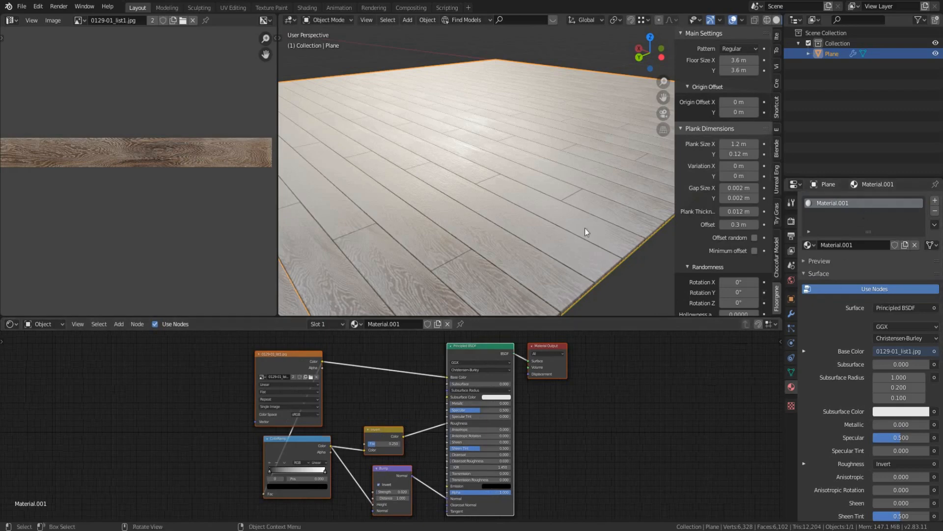
# Add five empty material slots to the floor object
pyautogui.click(937, 201)
pyautogui.click(937, 201)
pyautogui.click(937, 201)
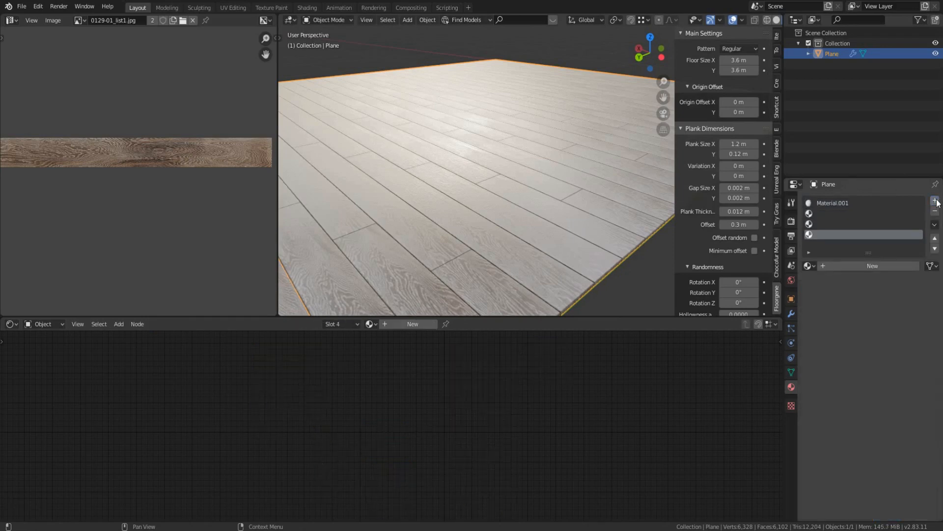
pyautogui.click(936, 201)
pyautogui.scroll(1, 844, 216)
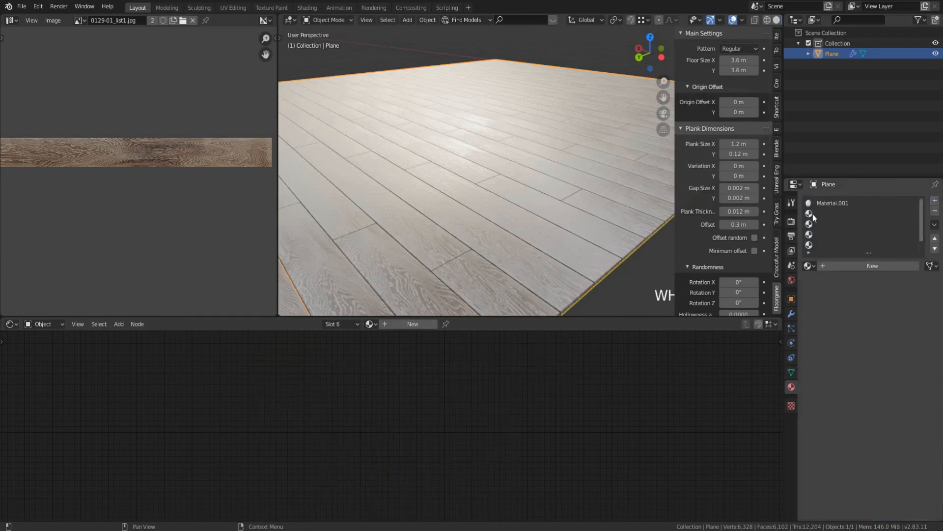
# Create a new material in the second slot and replace its default nodes with the copied node setup
pyautogui.click(843, 216)
pyautogui.click(873, 265)
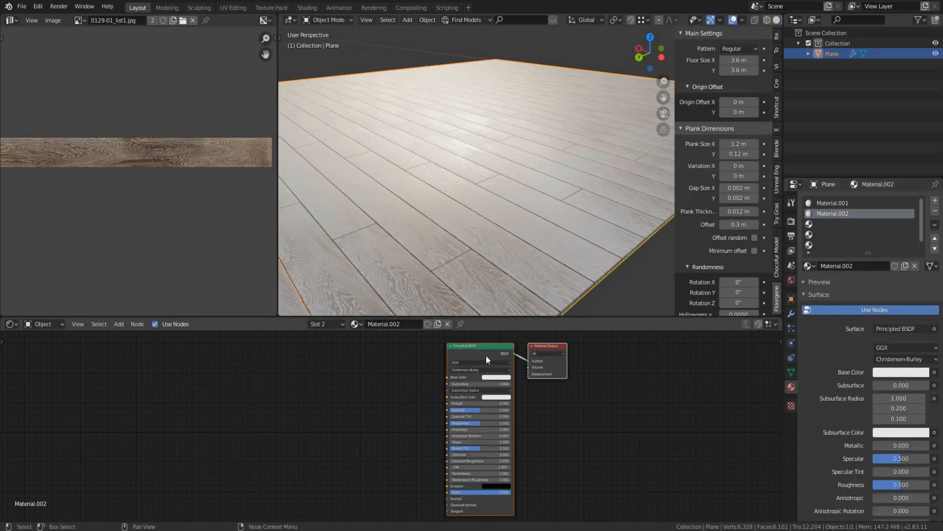
pyautogui.press('x')
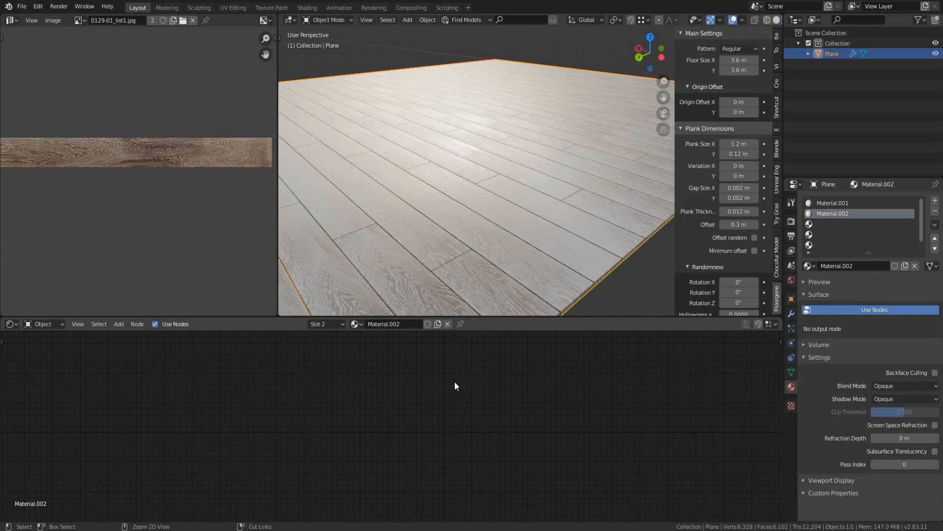
pyautogui.hotkey('ctrl', 'v')
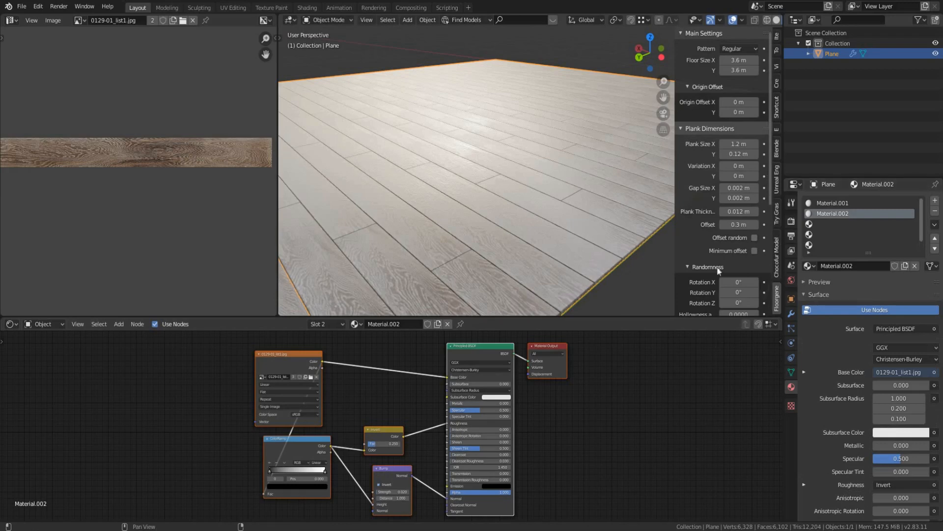
# Restart the Shortcut VUr key display and return to the Floor Generator settings
pyautogui.scroll(-3, 774, 170)
pyautogui.click(781, 112)
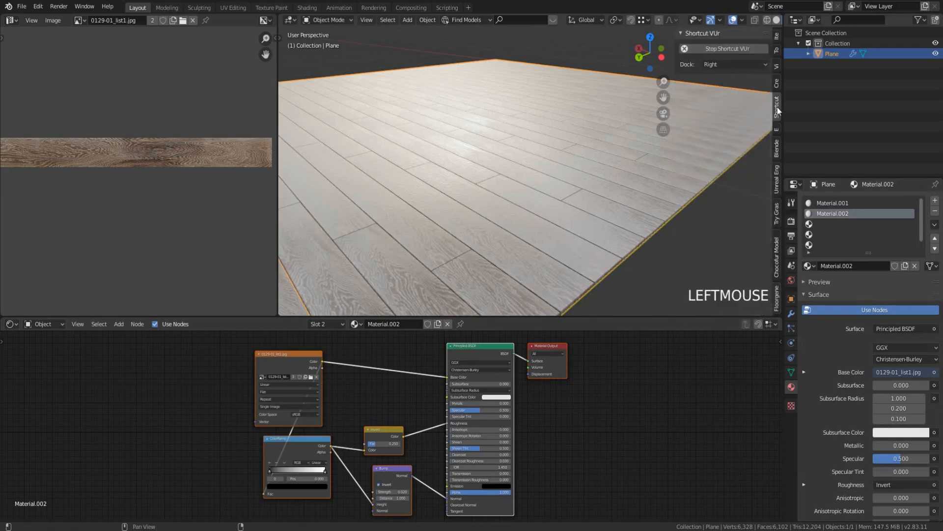
pyautogui.click(727, 50)
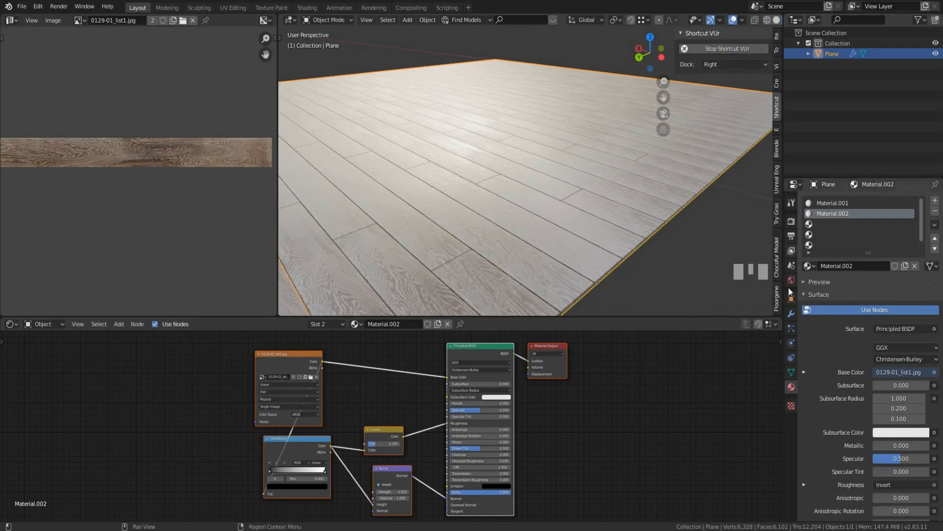
pyautogui.click(777, 309)
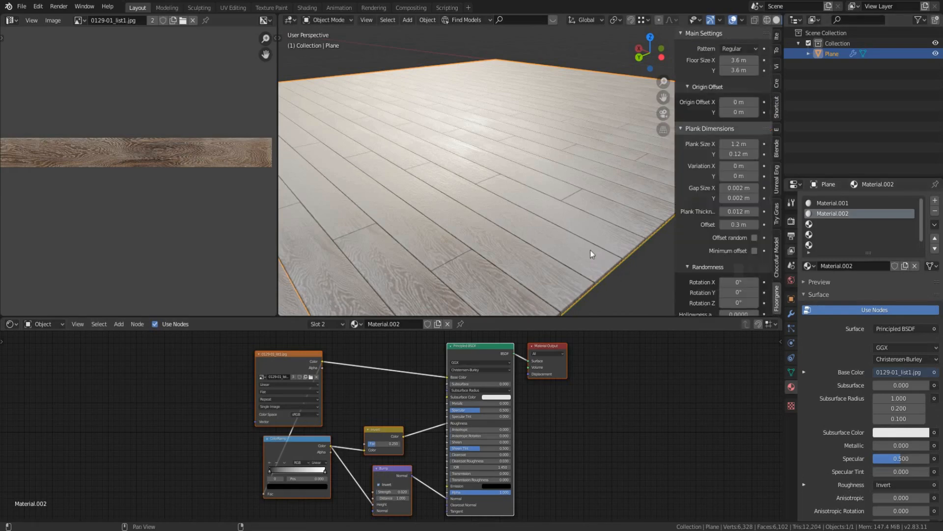
# Create a new material in the third slot and replace its default nodes with the copied node setup
pyautogui.click(820, 225)
pyautogui.click(836, 266)
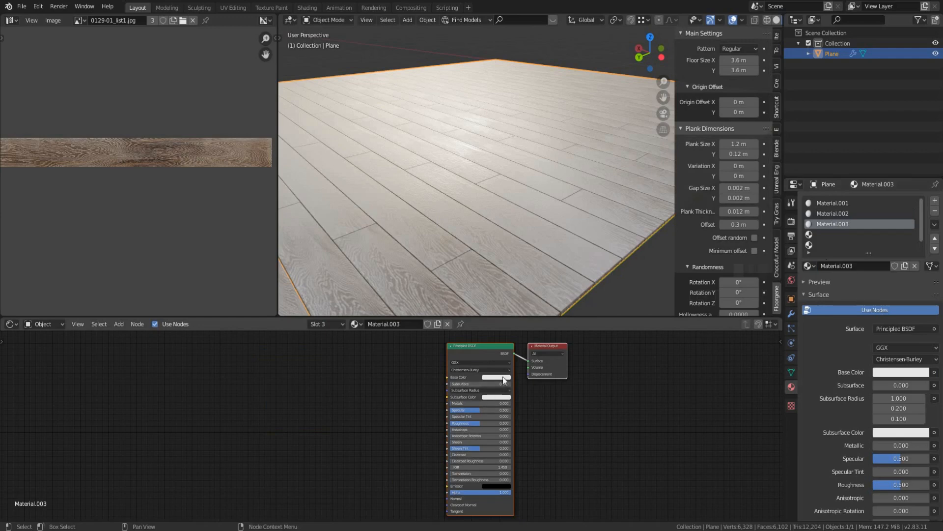
pyautogui.press('x')
pyautogui.hotkey('ctrl', 'v')
# Create a new material in the fourth slot and replace its default nodes with the copied node setup
pyautogui.click(821, 235)
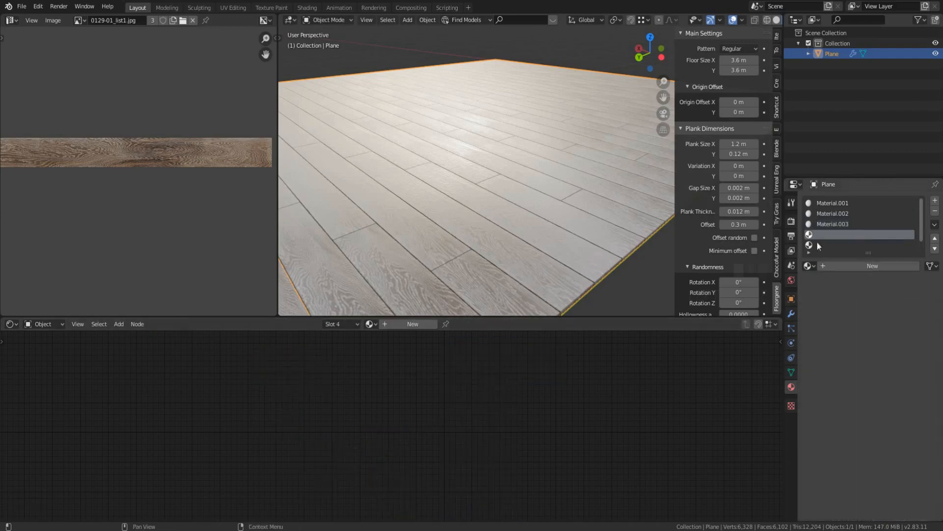
pyautogui.click(828, 266)
pyautogui.press('x')
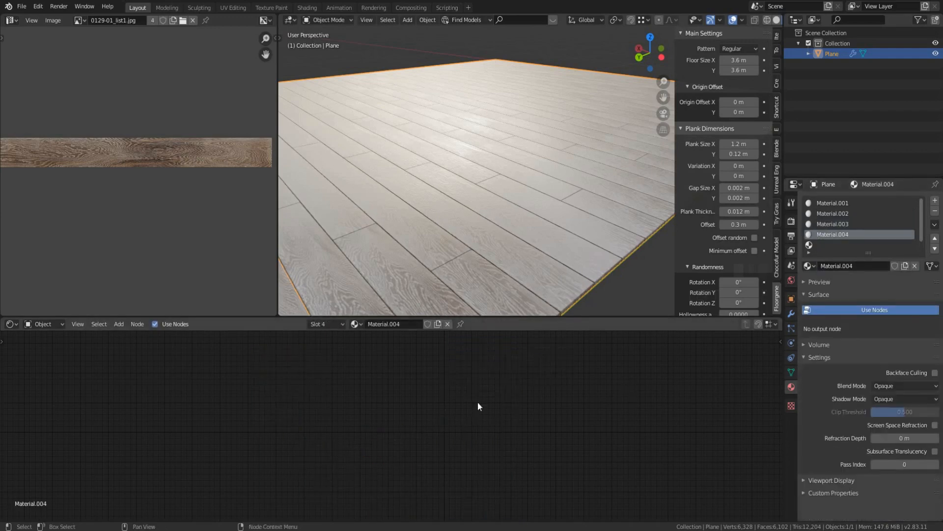
pyautogui.hotkey('ctrl', 'v')
# Create a new material in the fifth slot and replace its default nodes with the copied node setup
pyautogui.click(810, 245)
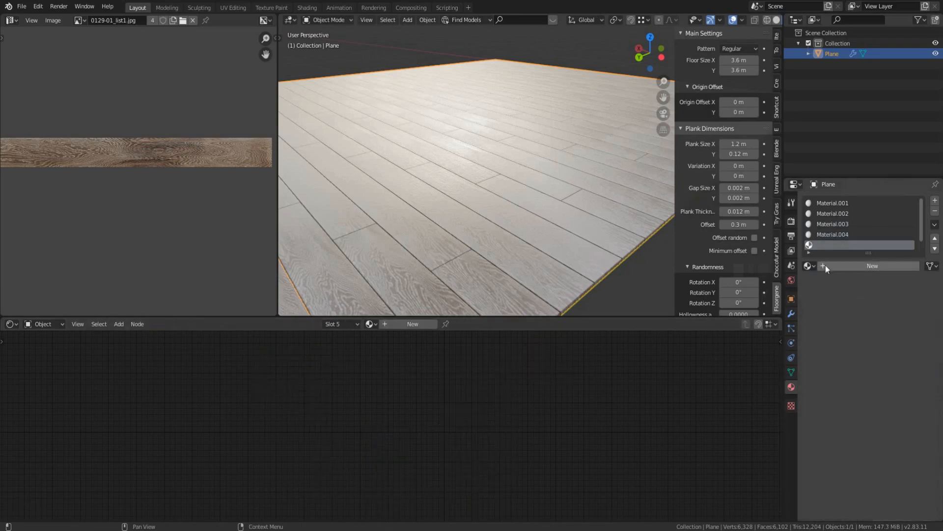
pyautogui.click(828, 266)
pyautogui.press('x')
pyautogui.hotkey('ctrl', 'v')
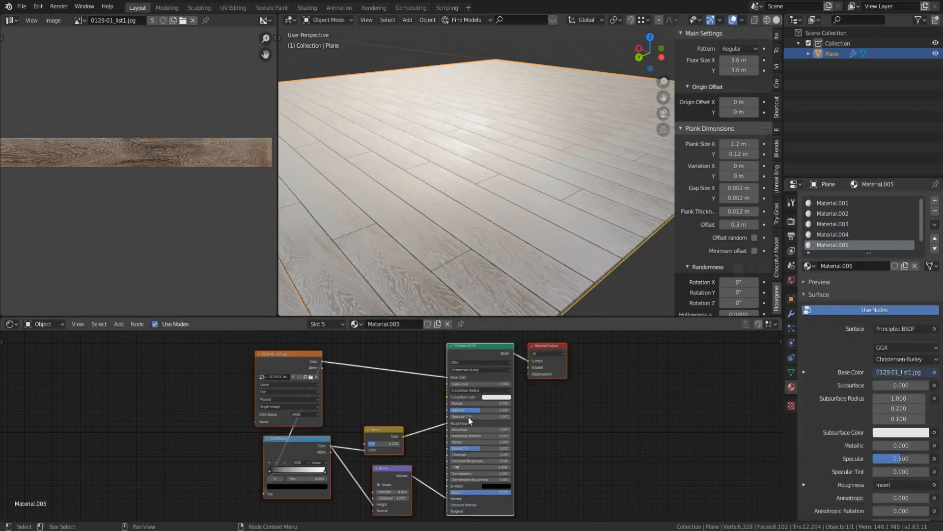
# Create a new material in the sixth slot and replace its default nodes with the copied node setup
pyautogui.scroll(-1, 835, 231)
pyautogui.click(828, 245)
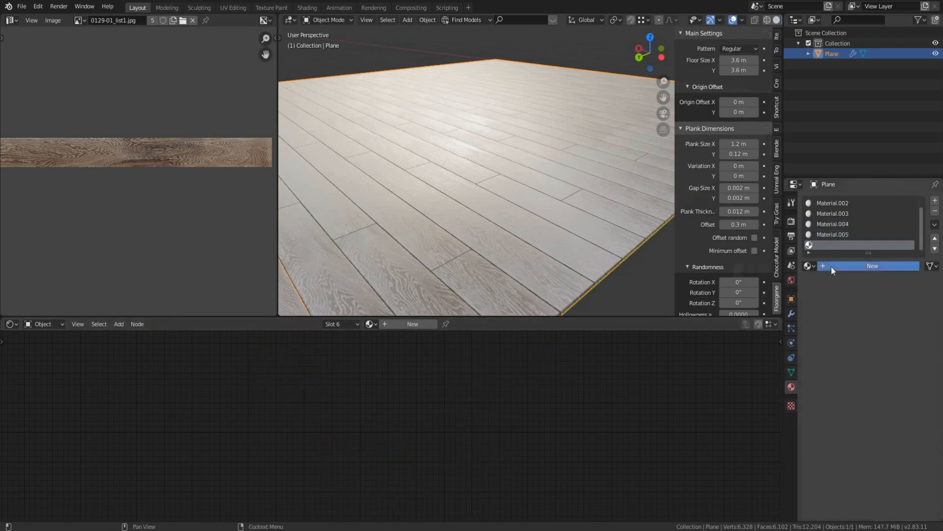
pyautogui.click(831, 267)
pyautogui.press('x')
pyautogui.hotkey('ctrl', 'v')
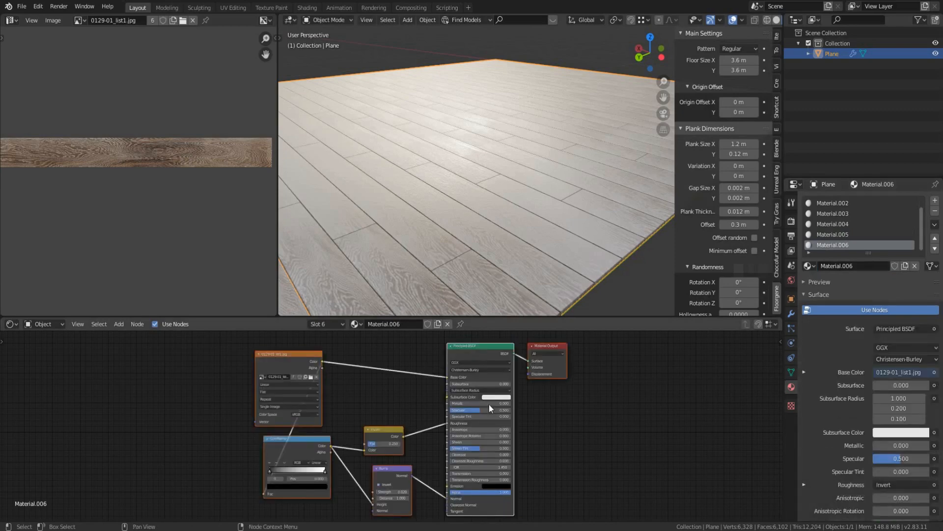
# Replace the image texture of Material.002 with 0129-01_list2.jpg
pyautogui.scroll(1, 844, 229)
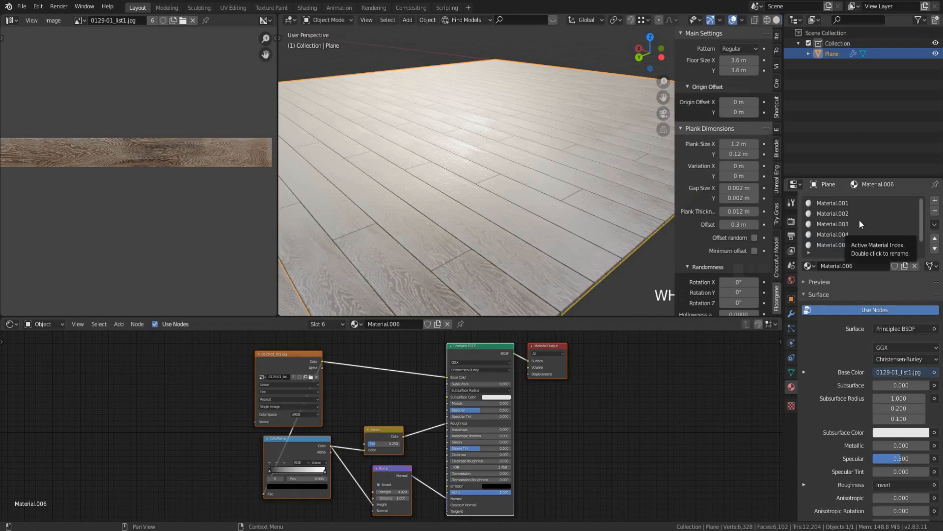
pyautogui.click(837, 204)
pyautogui.scroll(-2, 522, 117)
pyautogui.moveTo(574, 120); pyautogui.dragTo(471, 339, button='middle')
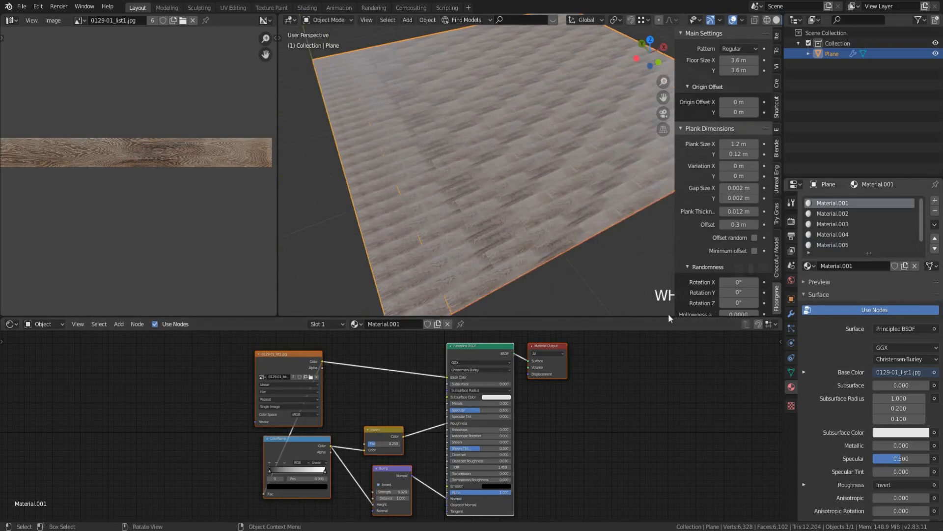
pyautogui.click(842, 212)
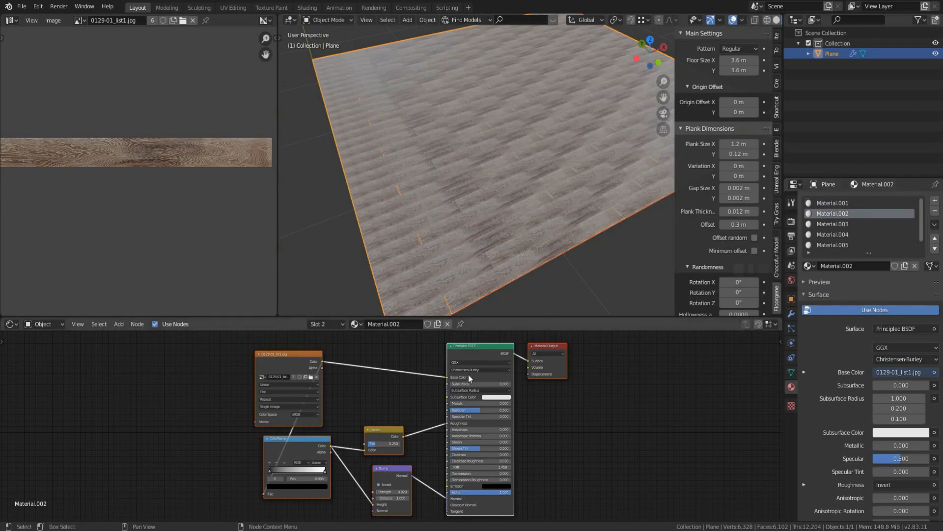
pyautogui.scroll(6, 333, 441)
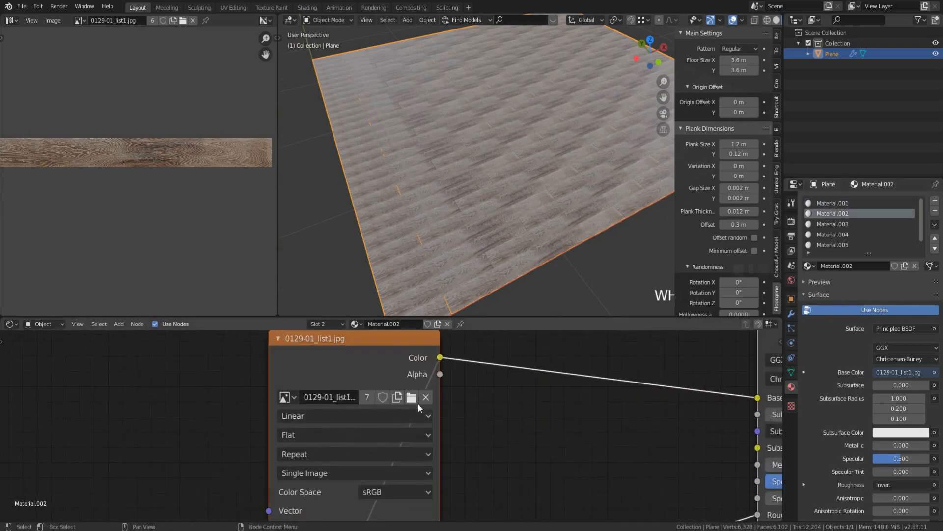
pyautogui.click(412, 397)
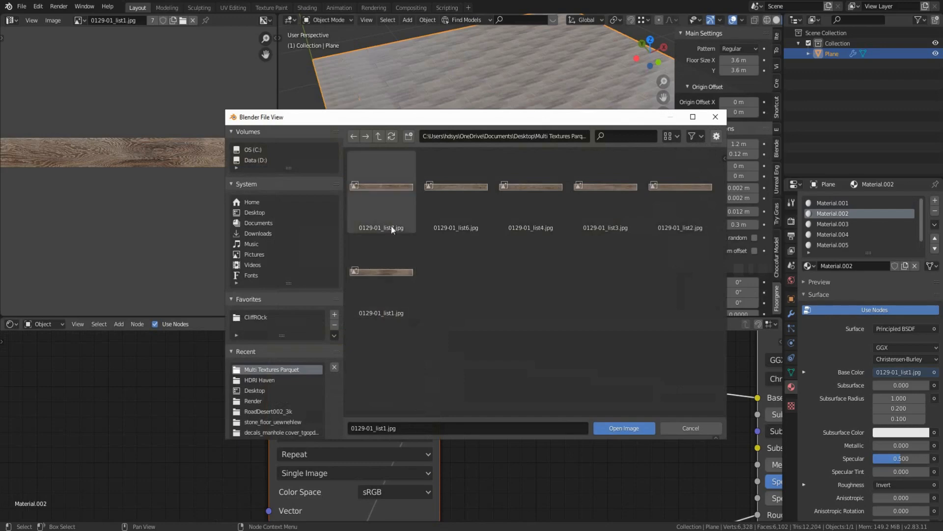
pyautogui.doubleClick(701, 205)
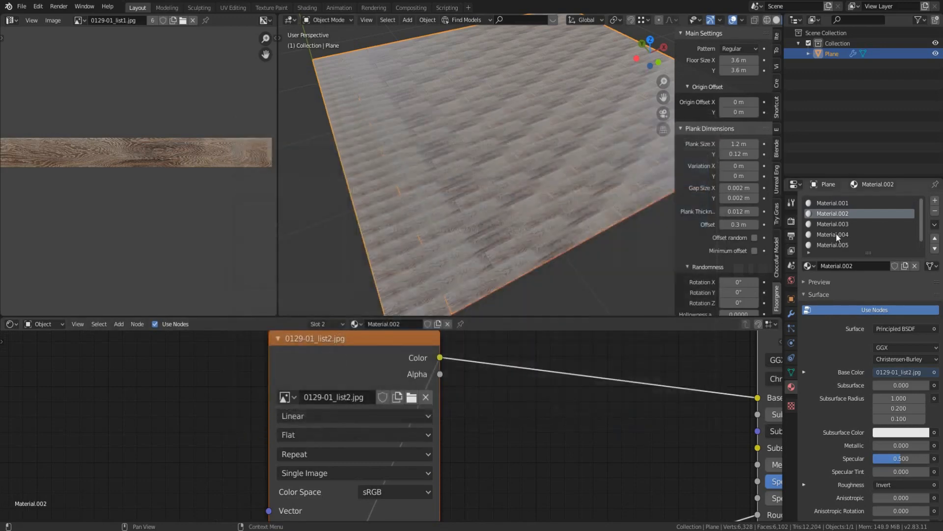
# Load 0129-01_list3.jpg as the image texture of Material.003 and 0129-01_list4.jpg as that of Material.004
pyautogui.click(840, 225)
pyautogui.click(411, 397)
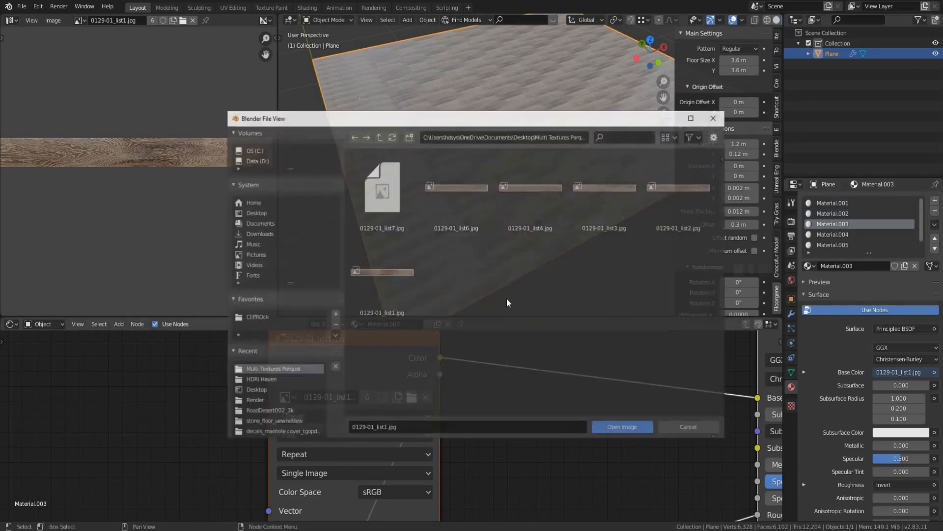
pyautogui.doubleClick(622, 214)
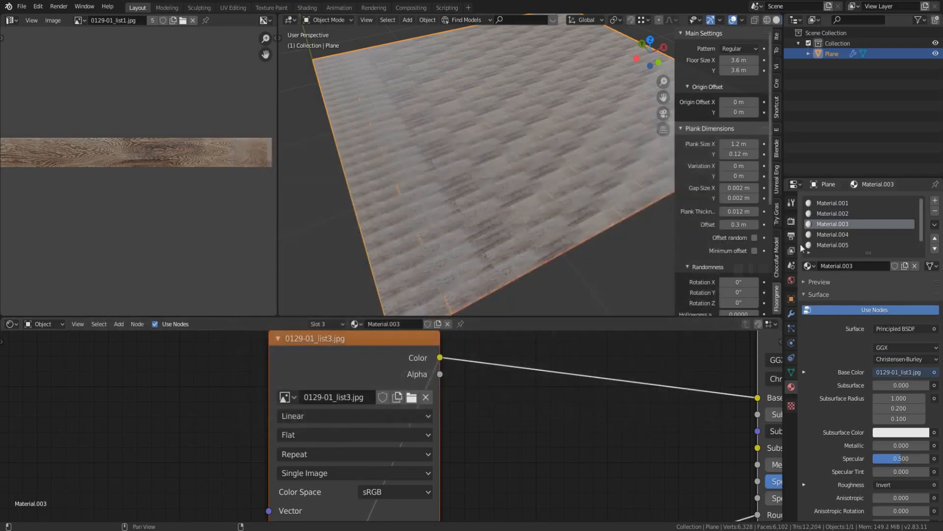
pyautogui.click(837, 235)
pyautogui.click(412, 397)
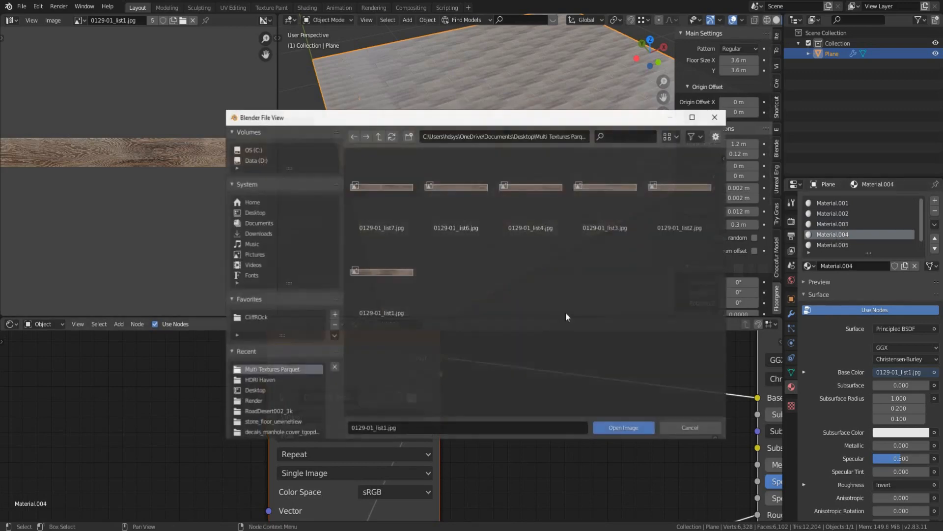
pyautogui.doubleClick(552, 214)
# Load 0129-01_list6.jpg as the image texture of Material.005 and 0129-01_list7.jpg as that of Material.006
pyautogui.click(828, 246)
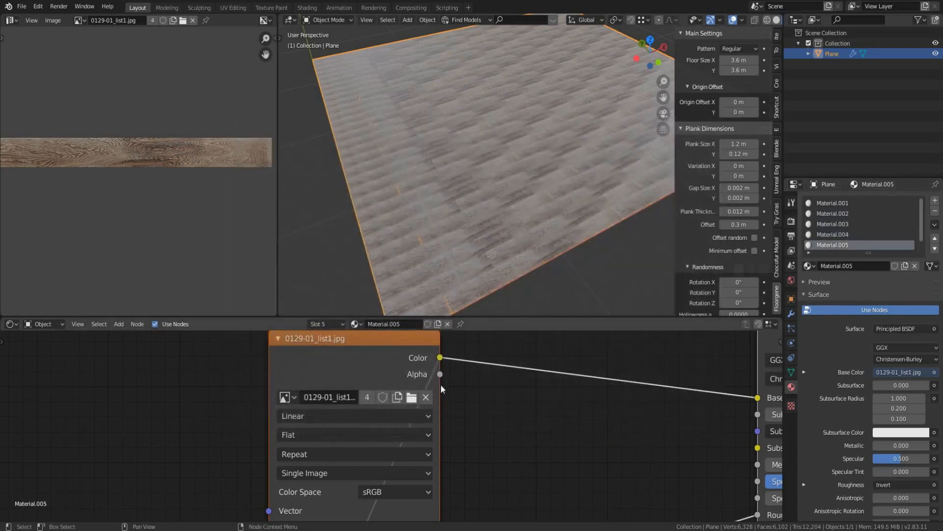
pyautogui.click(410, 398)
pyautogui.doubleClick(480, 205)
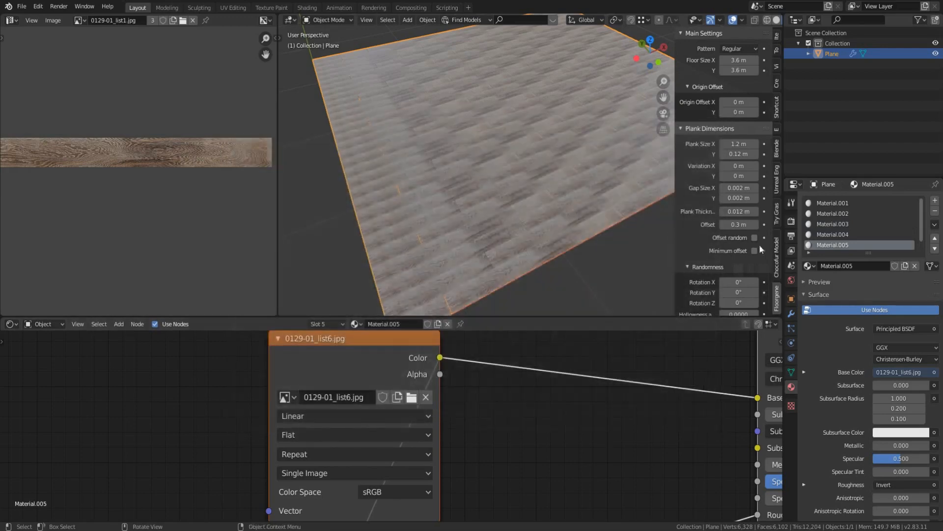
pyautogui.scroll(-1, 885, 246)
pyautogui.click(865, 245)
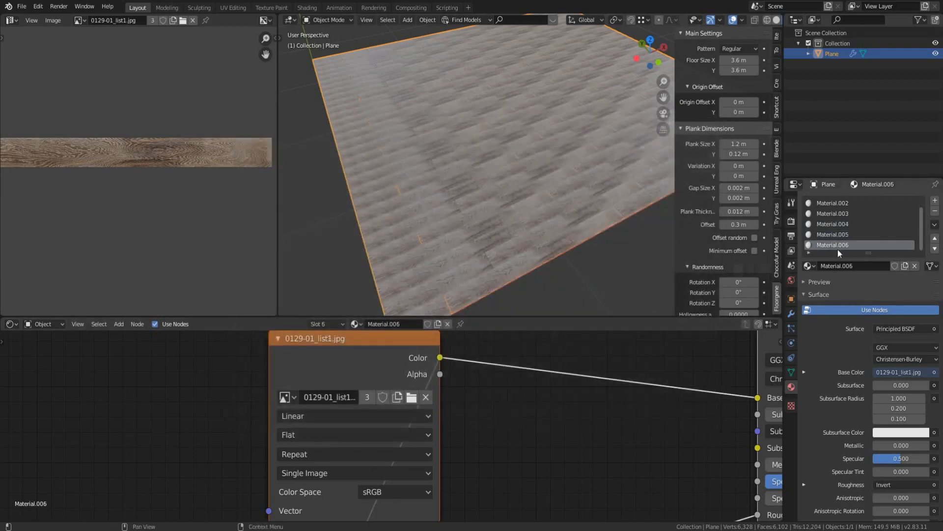
pyautogui.click(412, 398)
pyautogui.doubleClick(392, 222)
# Reapply the Packed UV randomization to the floor so its planks are regenerated with the six materials
pyautogui.scroll(-2, 540, 265)
pyautogui.moveTo(574, 240); pyautogui.dragTo(506, 217, button='middle')
pyautogui.scroll(2, 546, 216)
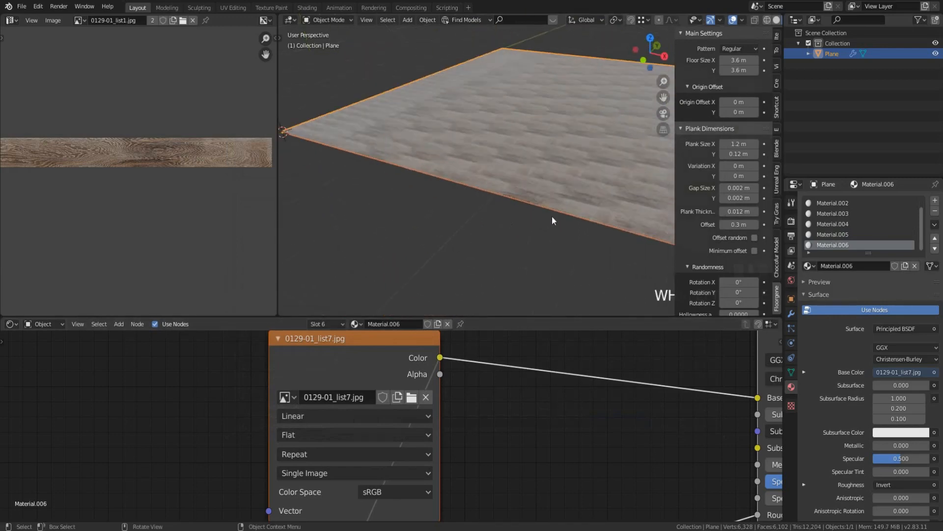
pyautogui.scroll(-1, 555, 217)
pyautogui.scroll(-8, 708, 234)
pyautogui.scroll(-3, 638, 226)
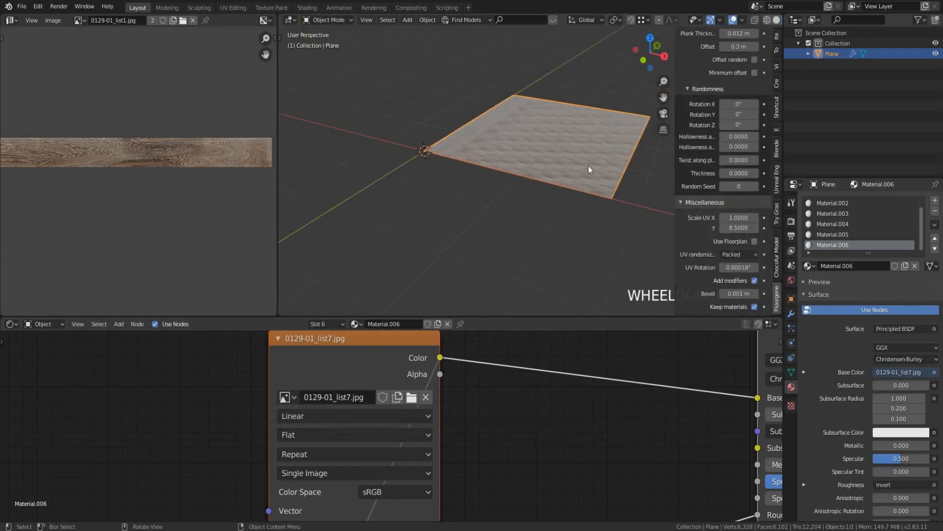
pyautogui.scroll(-2, 721, 240)
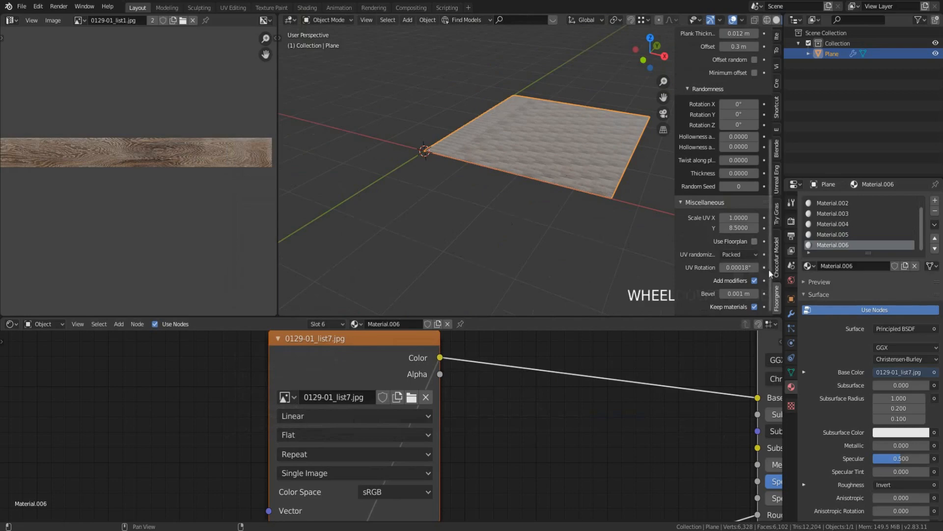
pyautogui.scroll(6, 776, 297)
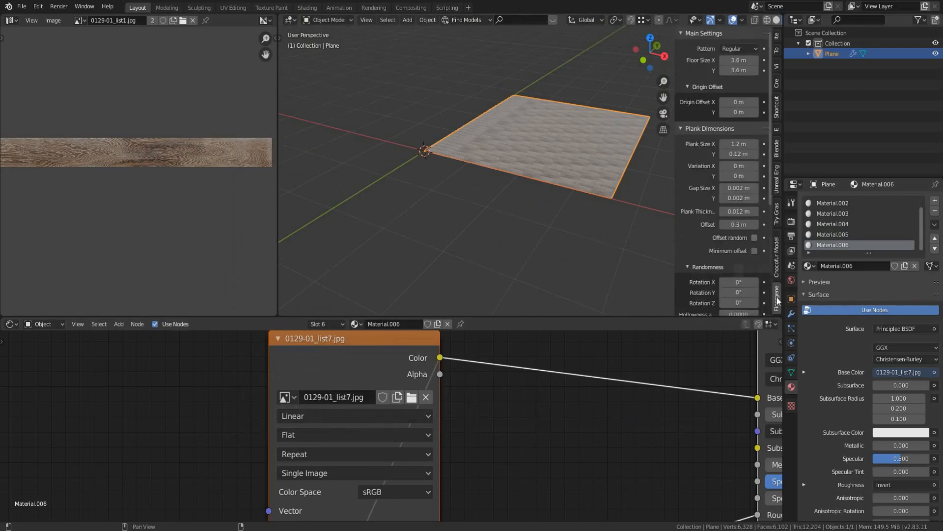
pyautogui.scroll(-2, 724, 260)
pyautogui.scroll(-3, 723, 260)
pyautogui.click(735, 254)
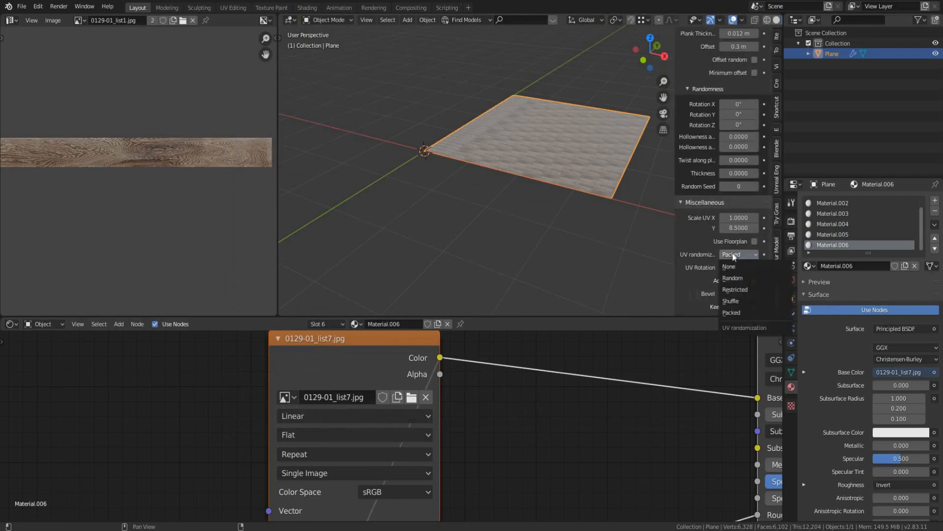
pyautogui.click(735, 313)
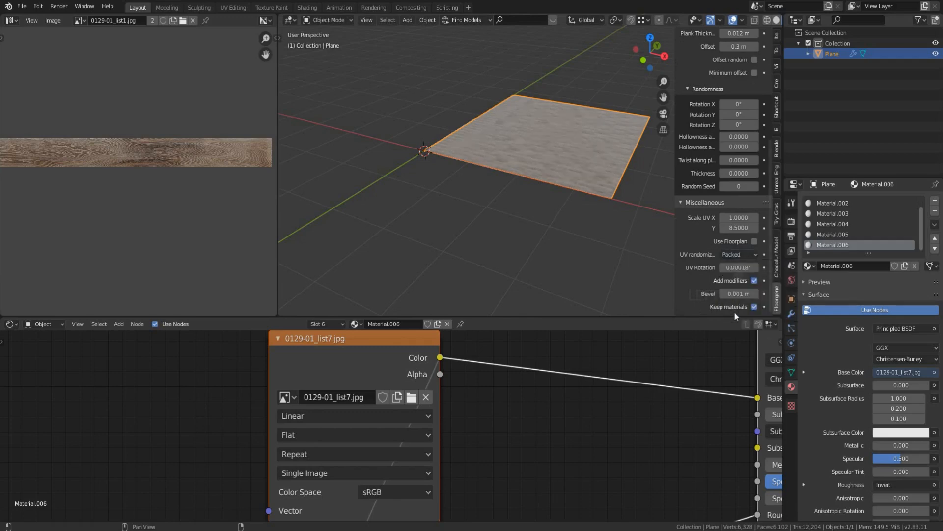
# Examine the planks up close for how the different wood images are distributed across the floor
pyautogui.scroll(4, 553, 203)
pyautogui.moveTo(541, 208); pyautogui.dragTo(586, 187, button='middle')
pyautogui.scroll(3, 564, 247)
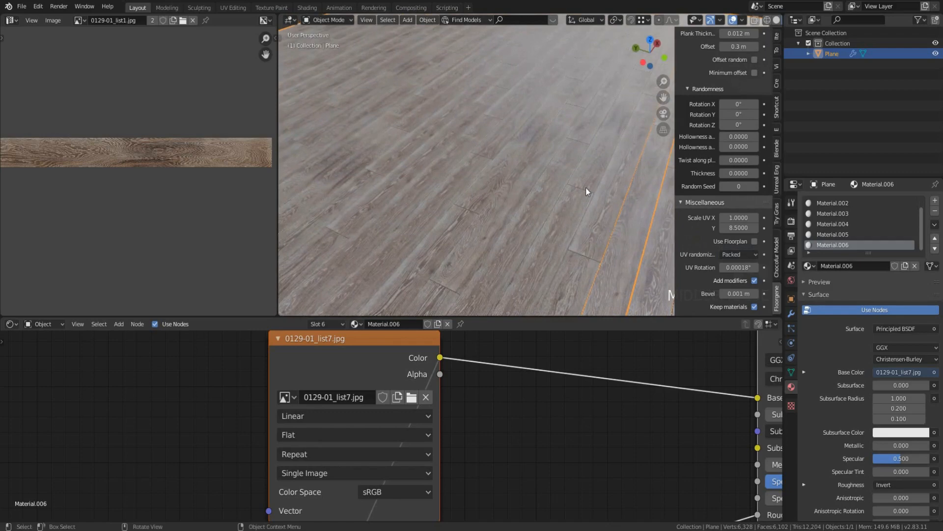
pyautogui.scroll(-3, 556, 222)
pyautogui.scroll(1, 557, 222)
pyautogui.moveTo(556, 222); pyautogui.dragTo(453, 241, button='middle')
pyautogui.scroll(3, 513, 222)
pyautogui.scroll(-4, 496, 196)
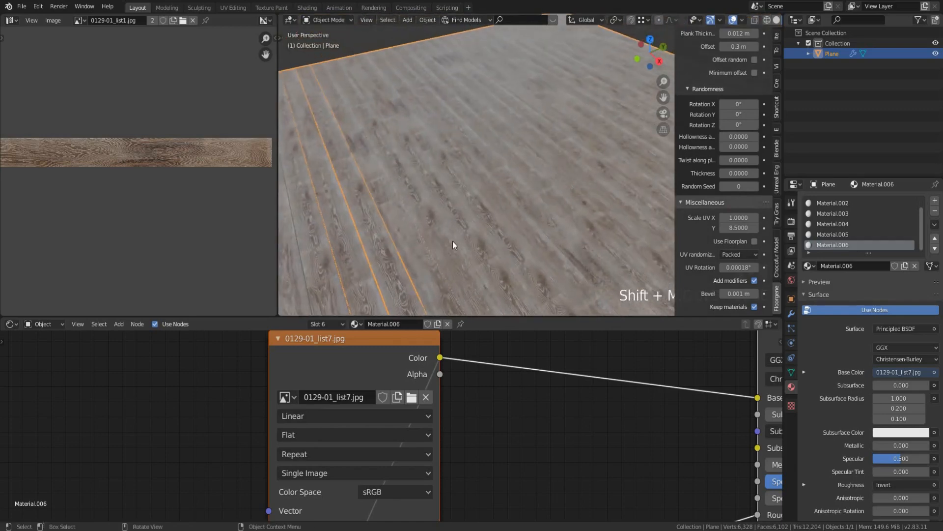
# Select all plank faces in Edit Mode and examine their UV layout against the wood image
pyautogui.moveTo(136, 219); pyautogui.dragTo(134, 229, button='middle')
pyautogui.press('Tab')
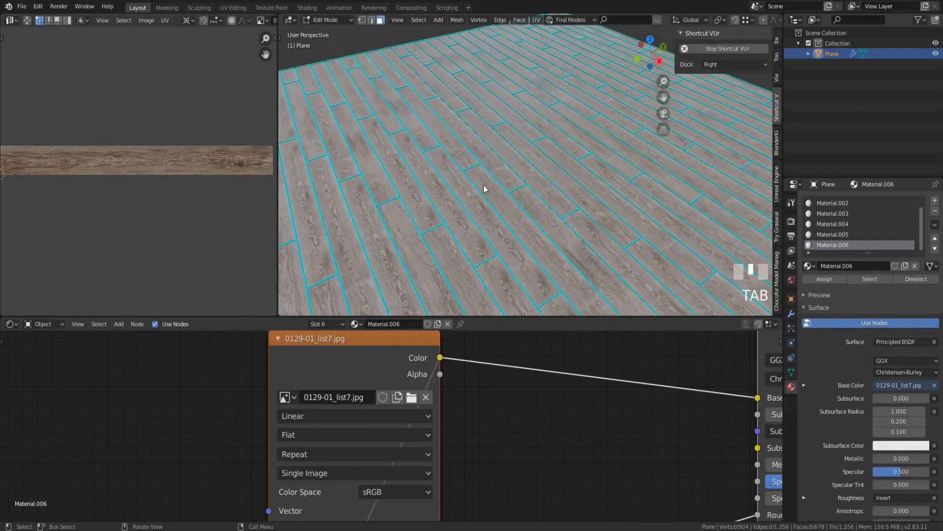
pyautogui.press('a')
pyautogui.scroll(-2, 179, 200)
pyautogui.scroll(5, 211, 194)
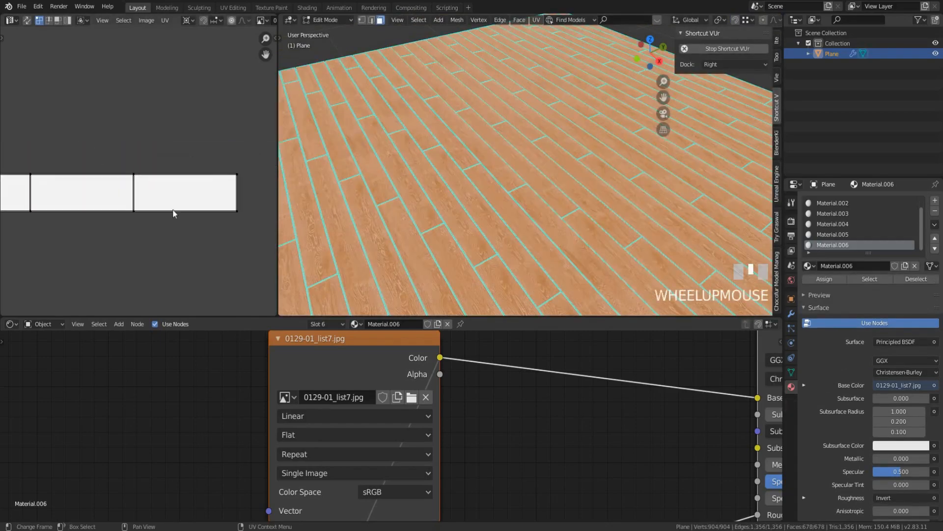
pyautogui.moveTo(240, 216); pyautogui.dragTo(131, 190, button='middle')
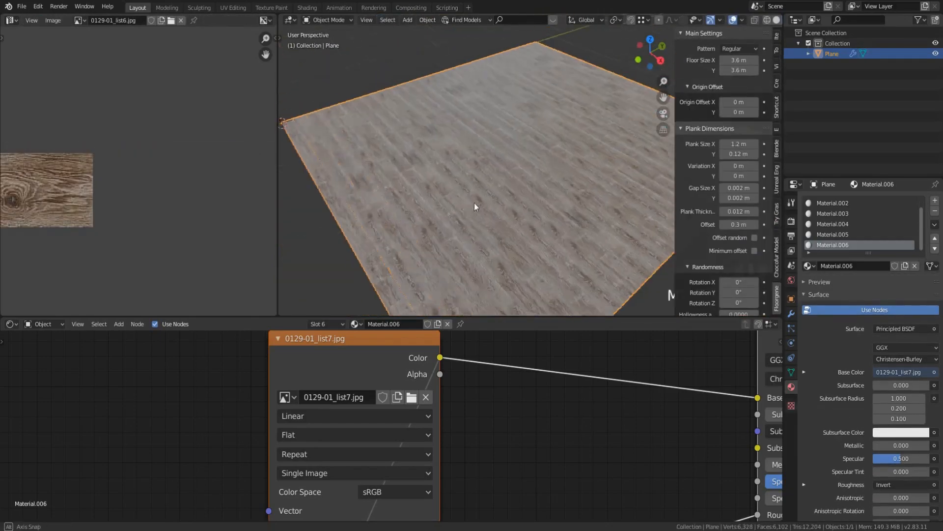
# Enlarge the 3D viewport by shrinking the node and image editors, and hide its sidebar
pyautogui.moveTo(559, 188); pyautogui.dragTo(472, 173, button='middle')
pyautogui.scroll(2, 501, 167)
pyautogui.scroll(-4, 573, 178)
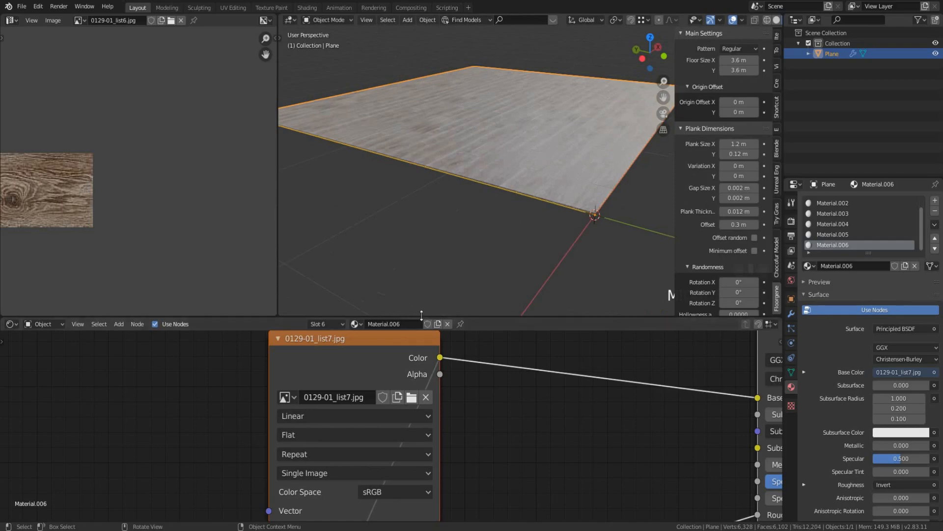
pyautogui.moveTo(424, 315); pyautogui.dragTo(424, 426)
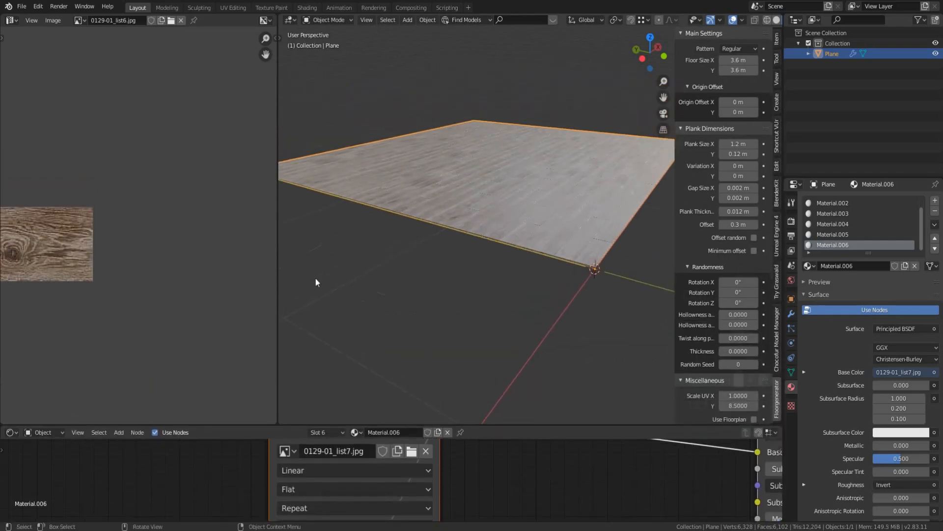
pyautogui.moveTo(279, 239); pyautogui.dragTo(76, 235)
pyautogui.scroll(3, 426, 209)
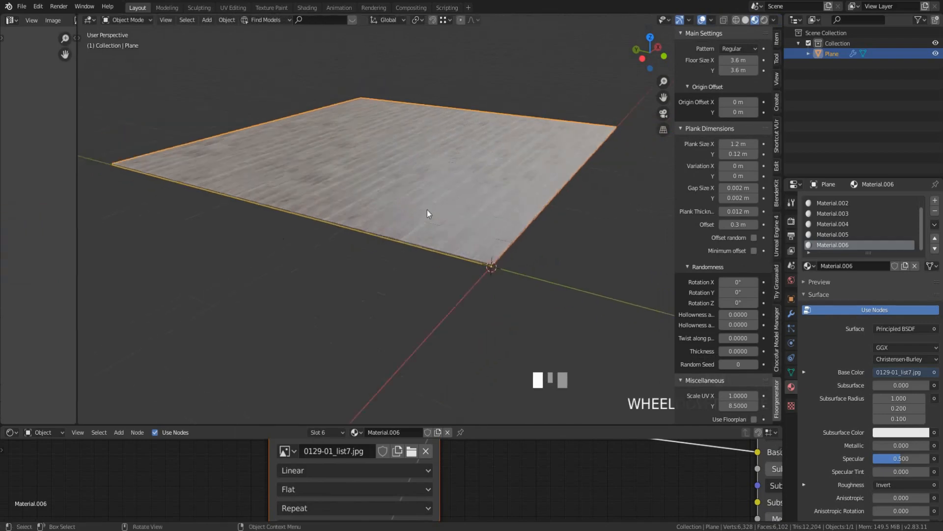
pyautogui.moveTo(427, 210); pyautogui.dragTo(402, 220, button='middle')
pyautogui.press('n')
# Examine the finished parquet floor from several angles and distances, checking plank variation and surface reflections
pyautogui.moveTo(509, 246); pyautogui.dragTo(302, 239, button='middle')
pyautogui.scroll(3, 359, 247)
pyautogui.moveTo(405, 243); pyautogui.dragTo(661, 275, button='middle')
pyautogui.scroll(3, 478, 282)
pyautogui.scroll(-2, 603, 274)
pyautogui.scroll(-5, 602, 274)
pyautogui.moveTo(602, 274); pyautogui.dragTo(402, 228, button='middle')
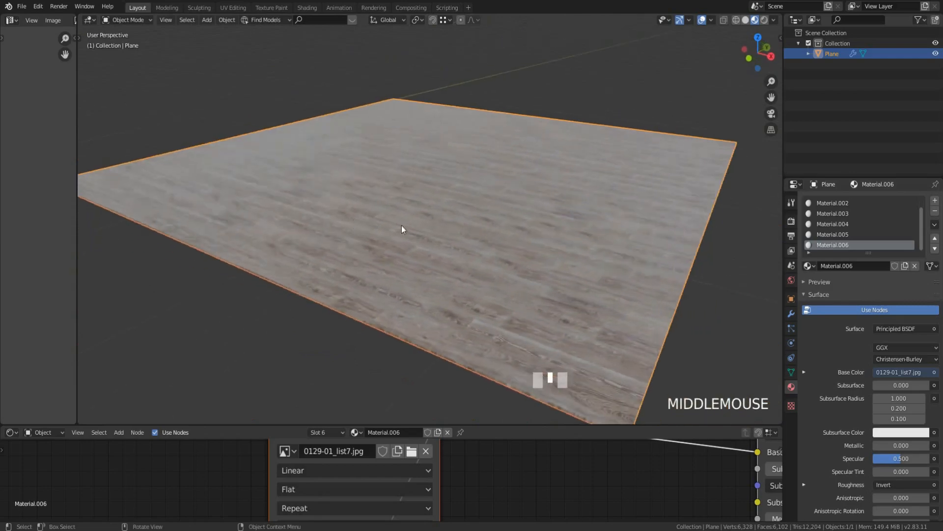
pyautogui.moveTo(507, 223); pyautogui.dragTo(477, 218, button='middle')
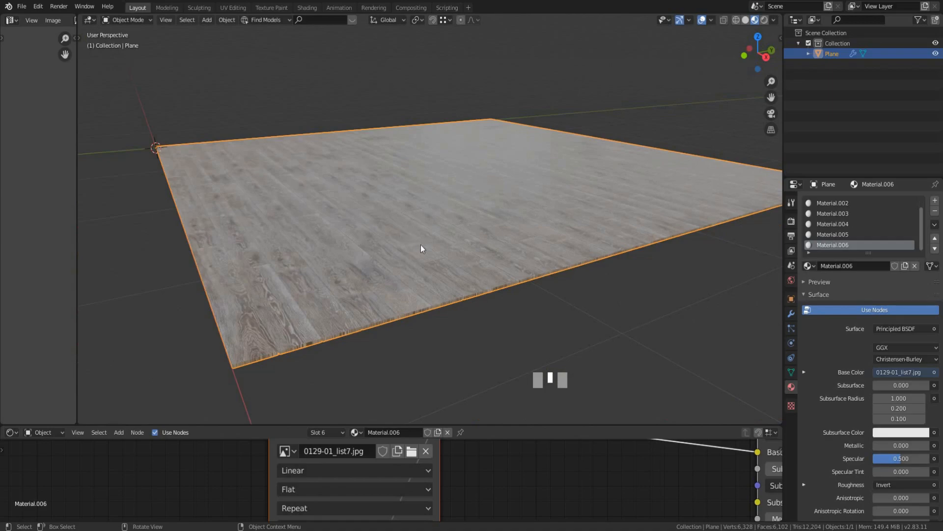
pyautogui.moveTo(421, 248); pyautogui.dragTo(467, 263, button='middle')
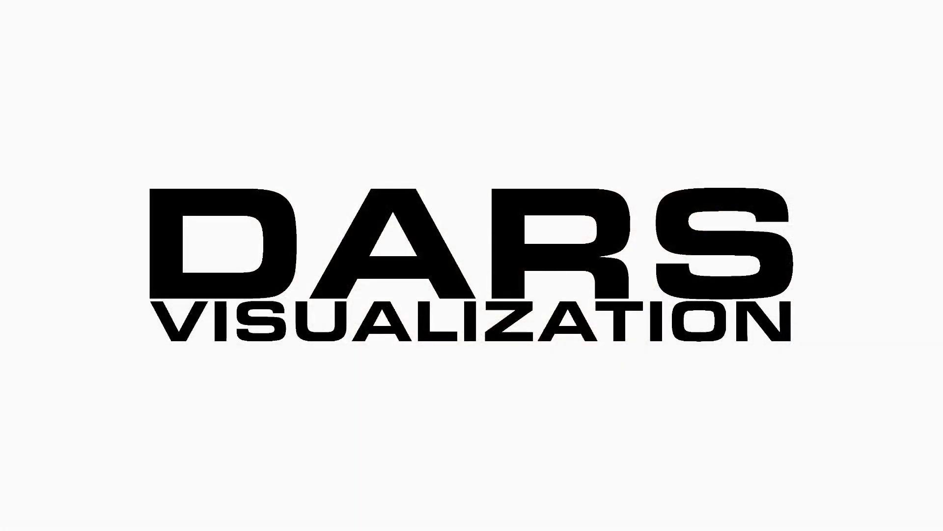